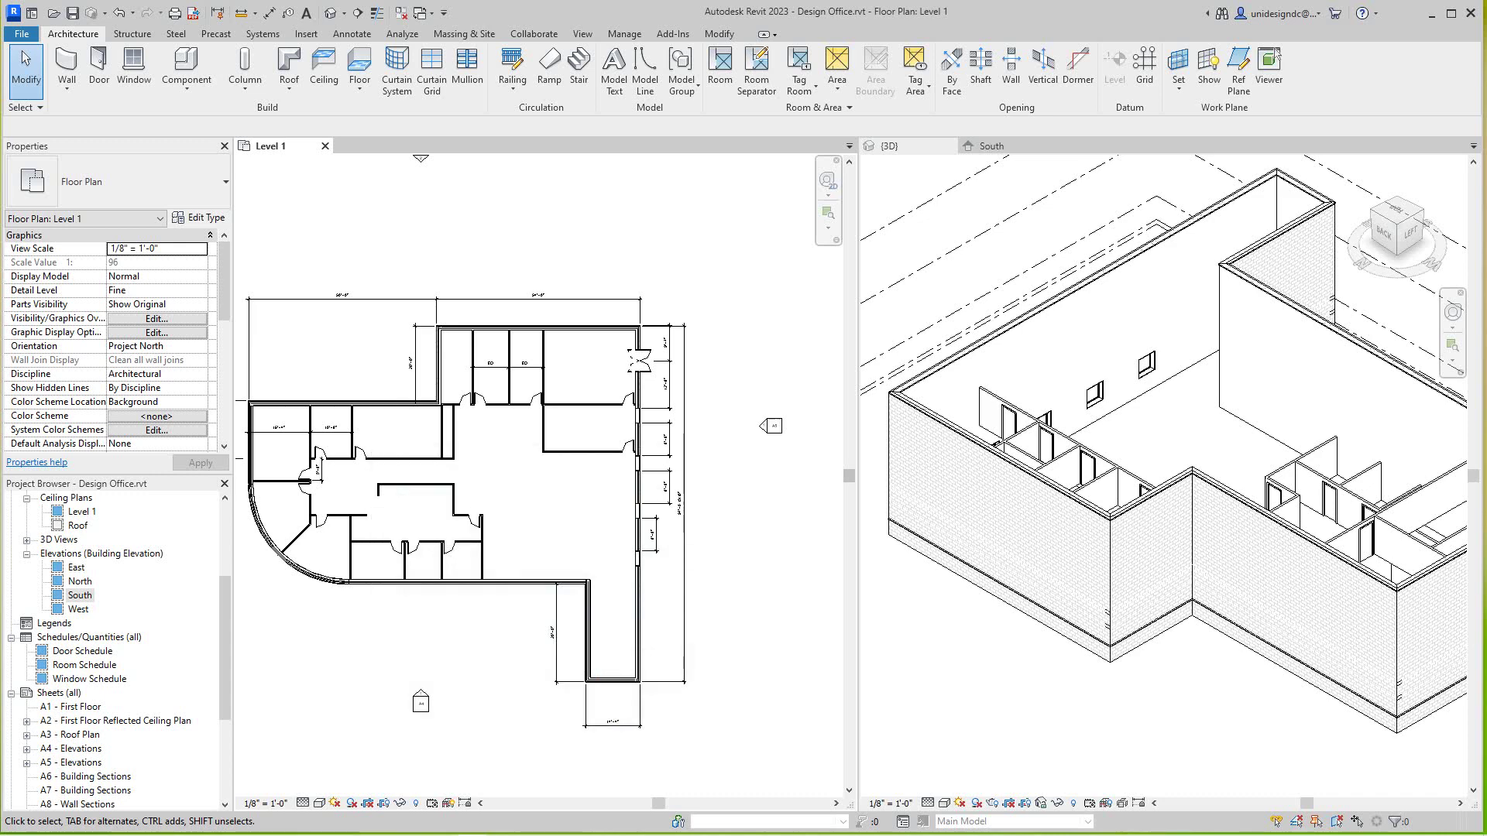
scroll(771, 426, up, 2)
Pan around the Level 1 plan, inspect the horizontal exterior wall, then deselect it.
middle_drag(697, 465, 733, 501)
middle_drag(627, 535, 648, 519)
scroll(648, 519, down, 2)
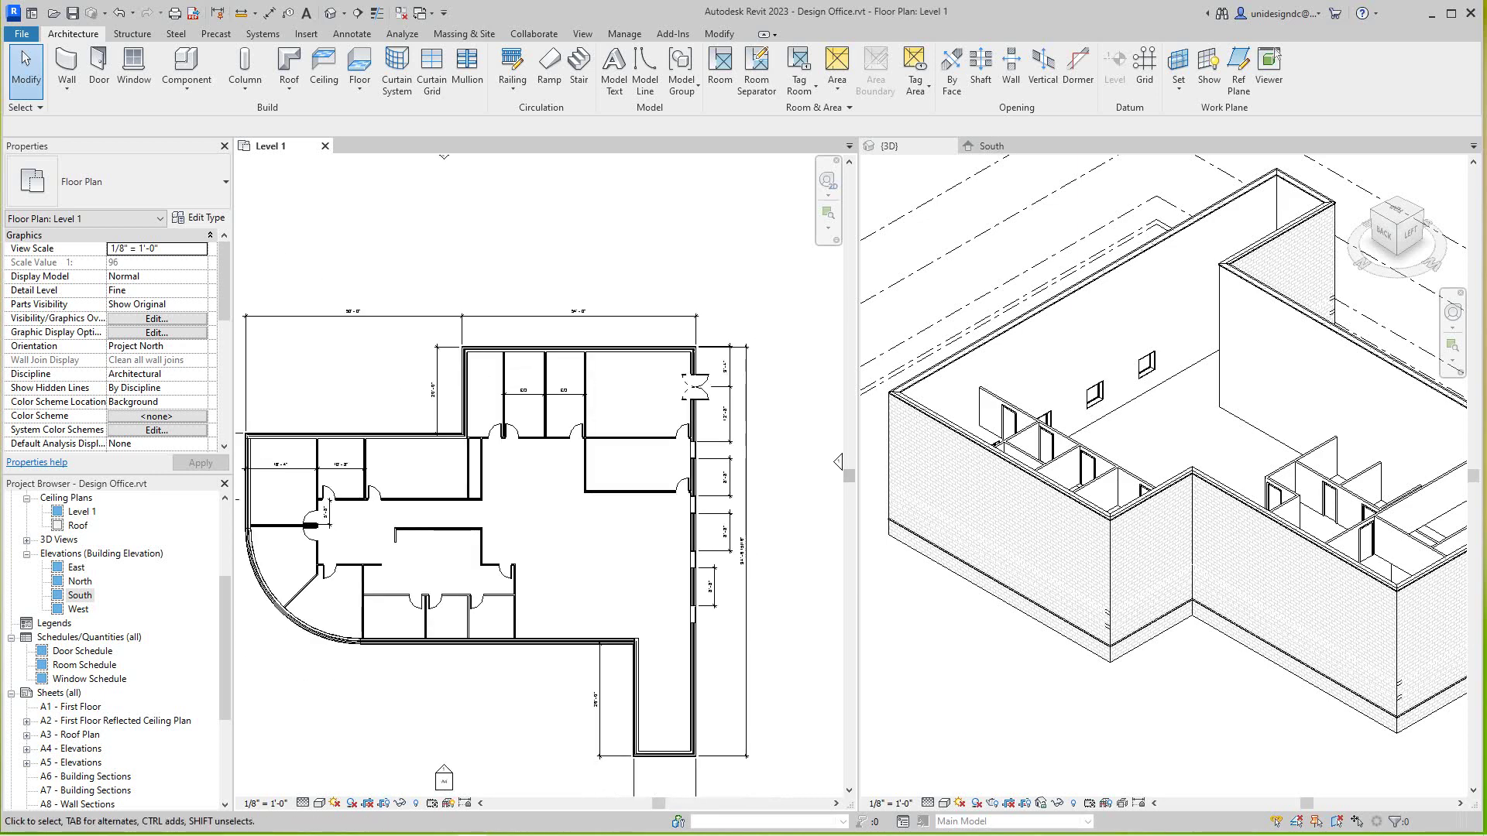
scroll(348, 443, up, 1)
scroll(348, 442, up, 1)
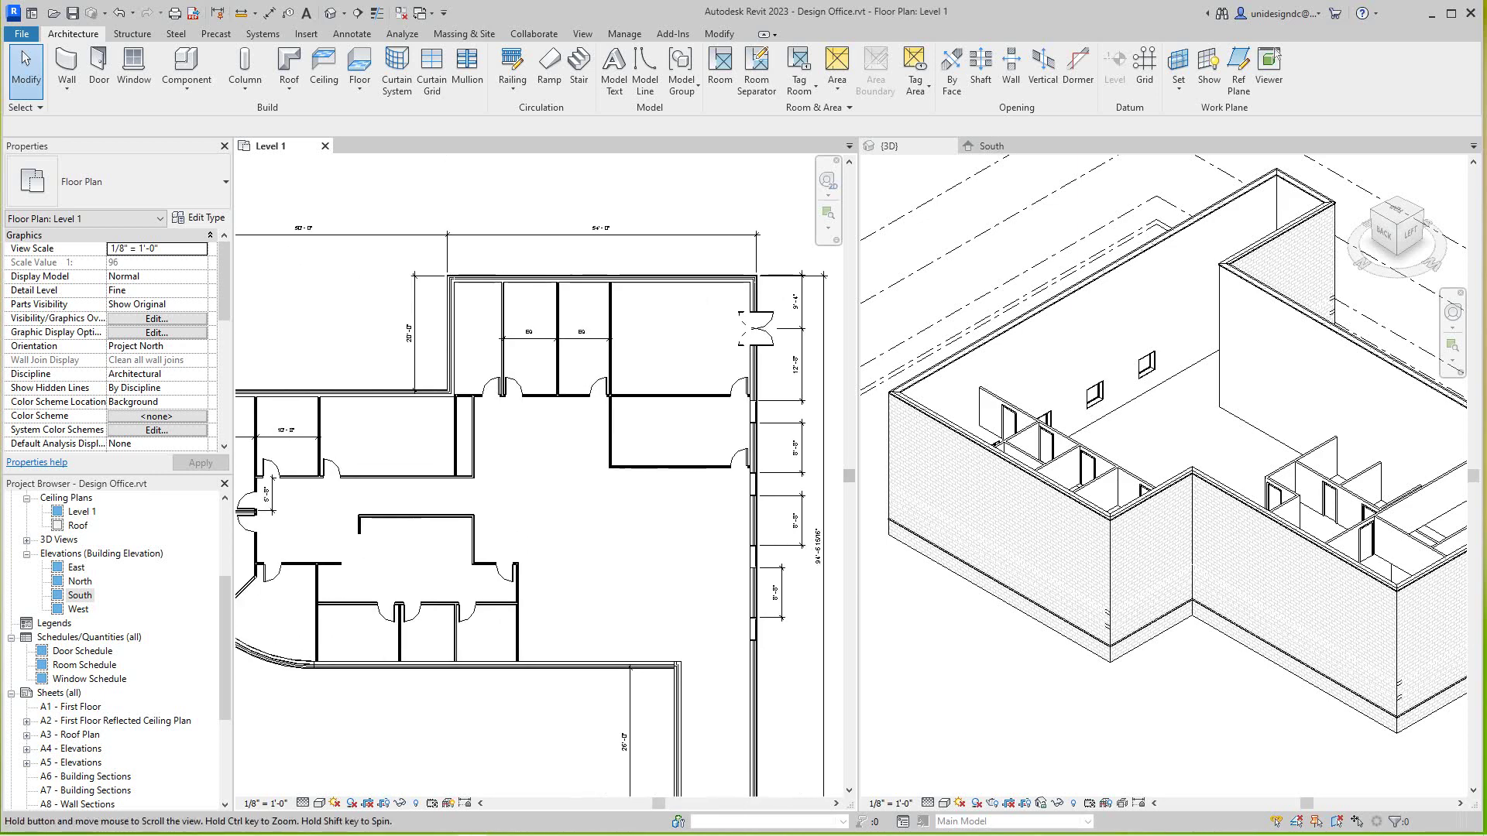
scroll(348, 442, up, 2)
scroll(383, 442, up, 2)
scroll(291, 326, up, 2)
scroll(245, 291, up, 1)
middle_drag(245, 291, 499, 523)
scroll(522, 466, down, 2)
scroll(523, 464, down, 1)
middle_drag(465, 441, 441, 499)
scroll(349, 442, up, 2)
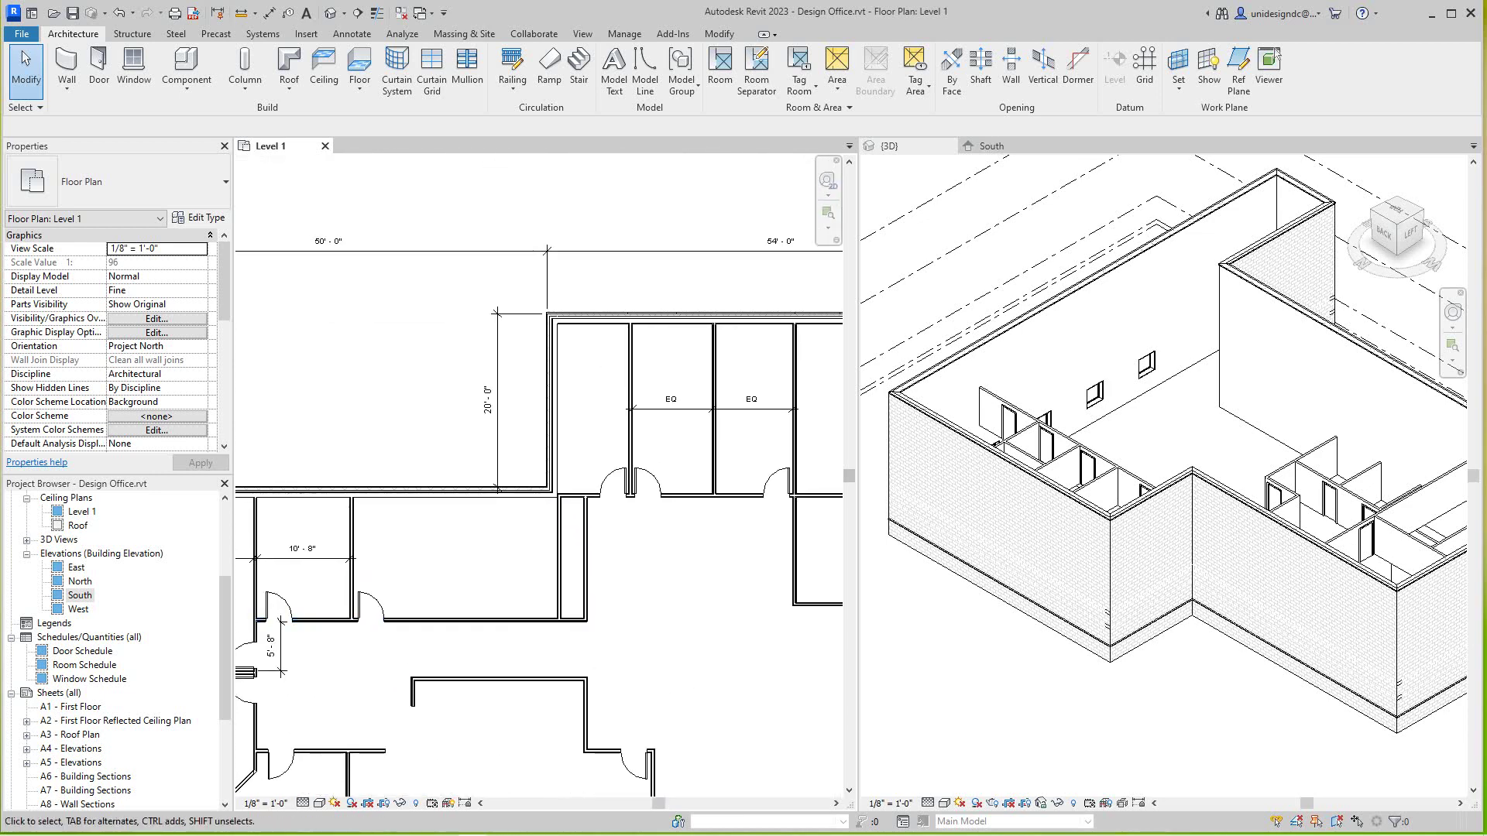
scroll(350, 464, up, 2)
scroll(523, 488, up, 2)
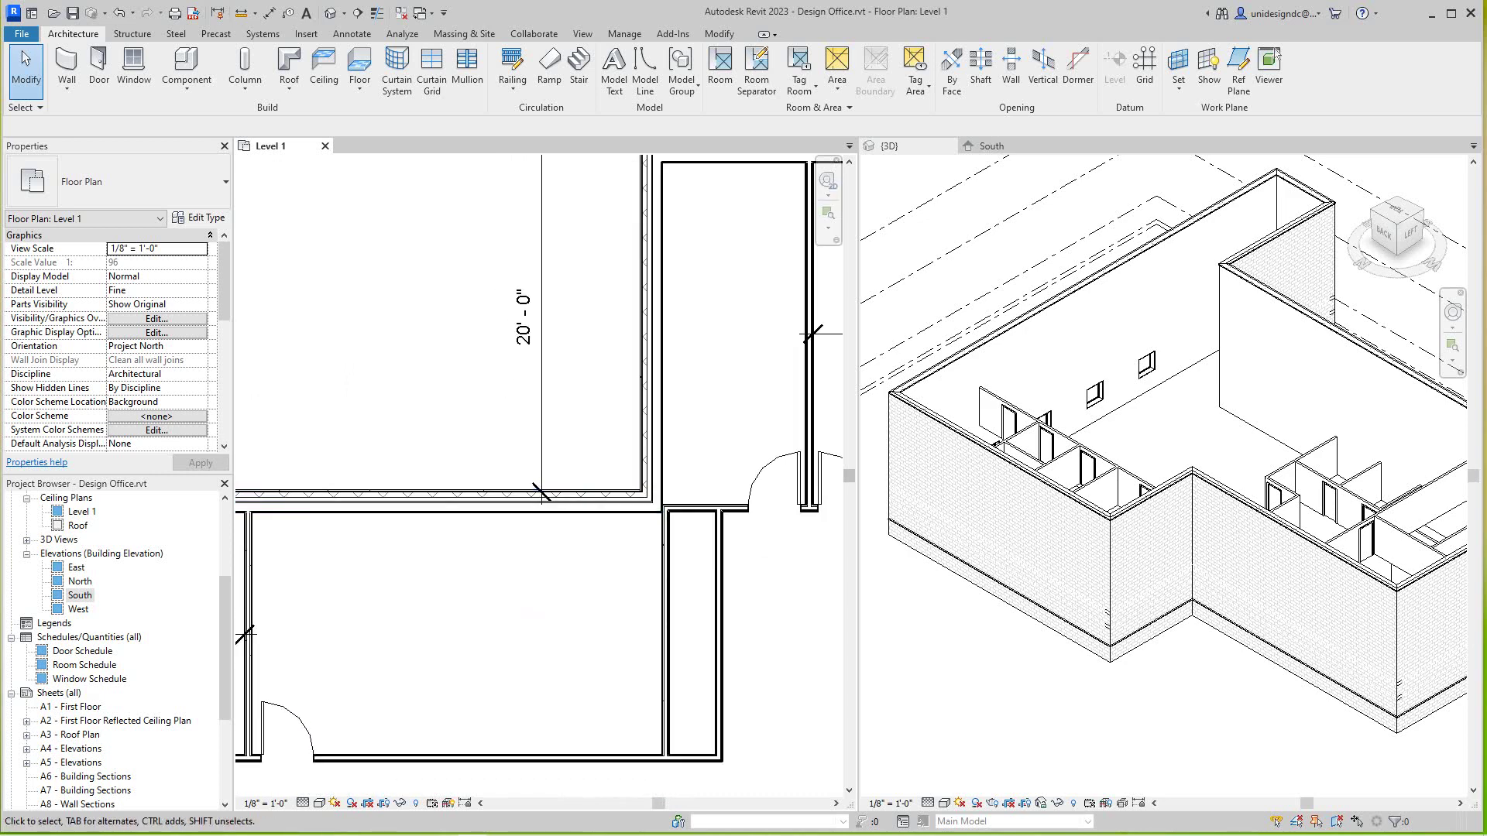
click(544, 493)
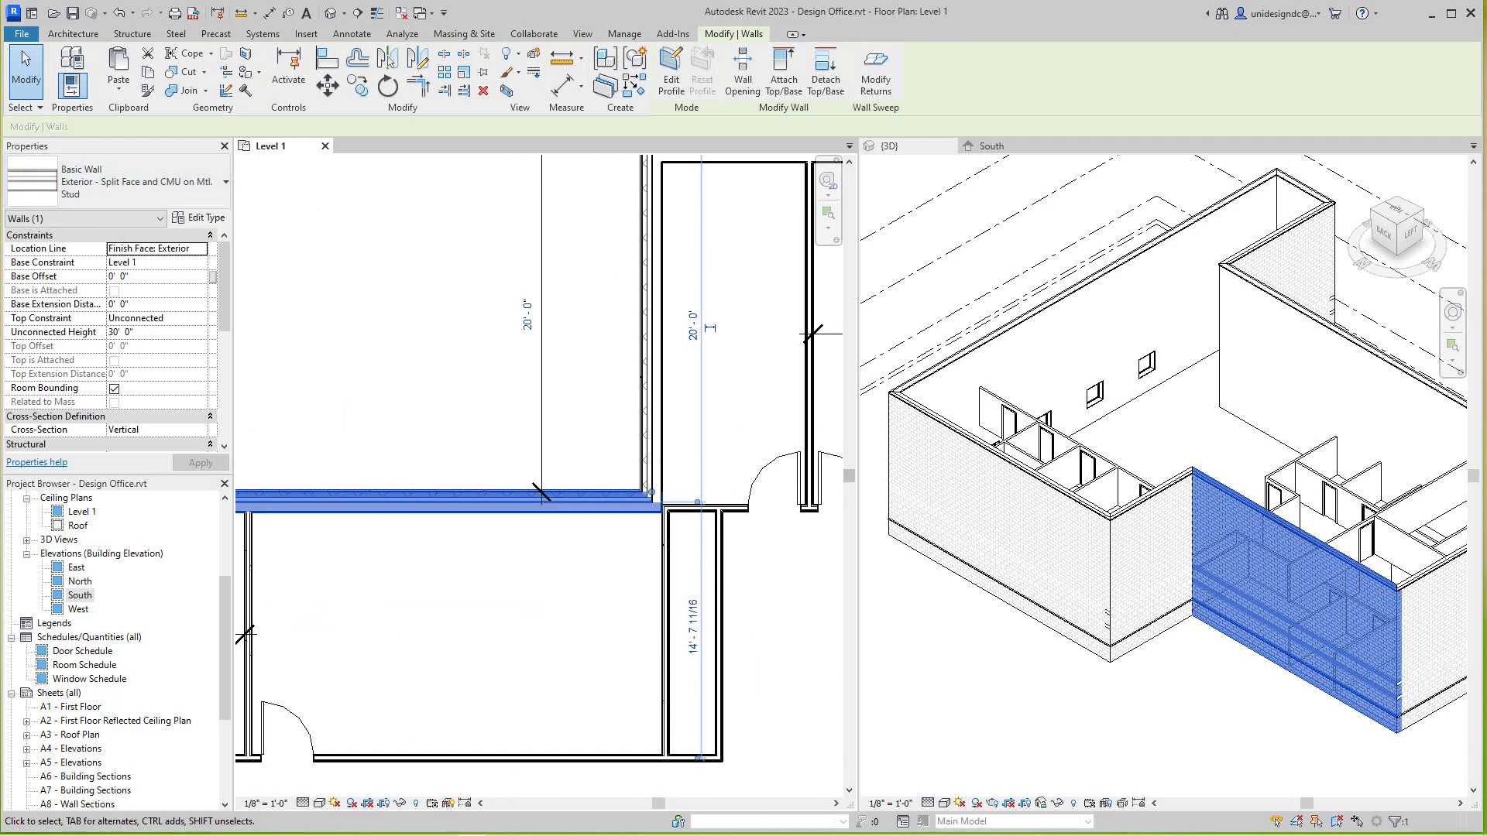
key(Escape)
scroll(534, 465, down, 2)
scroll(535, 464, down, 2)
scroll(535, 465, down, 2)
scroll(534, 465, down, 2)
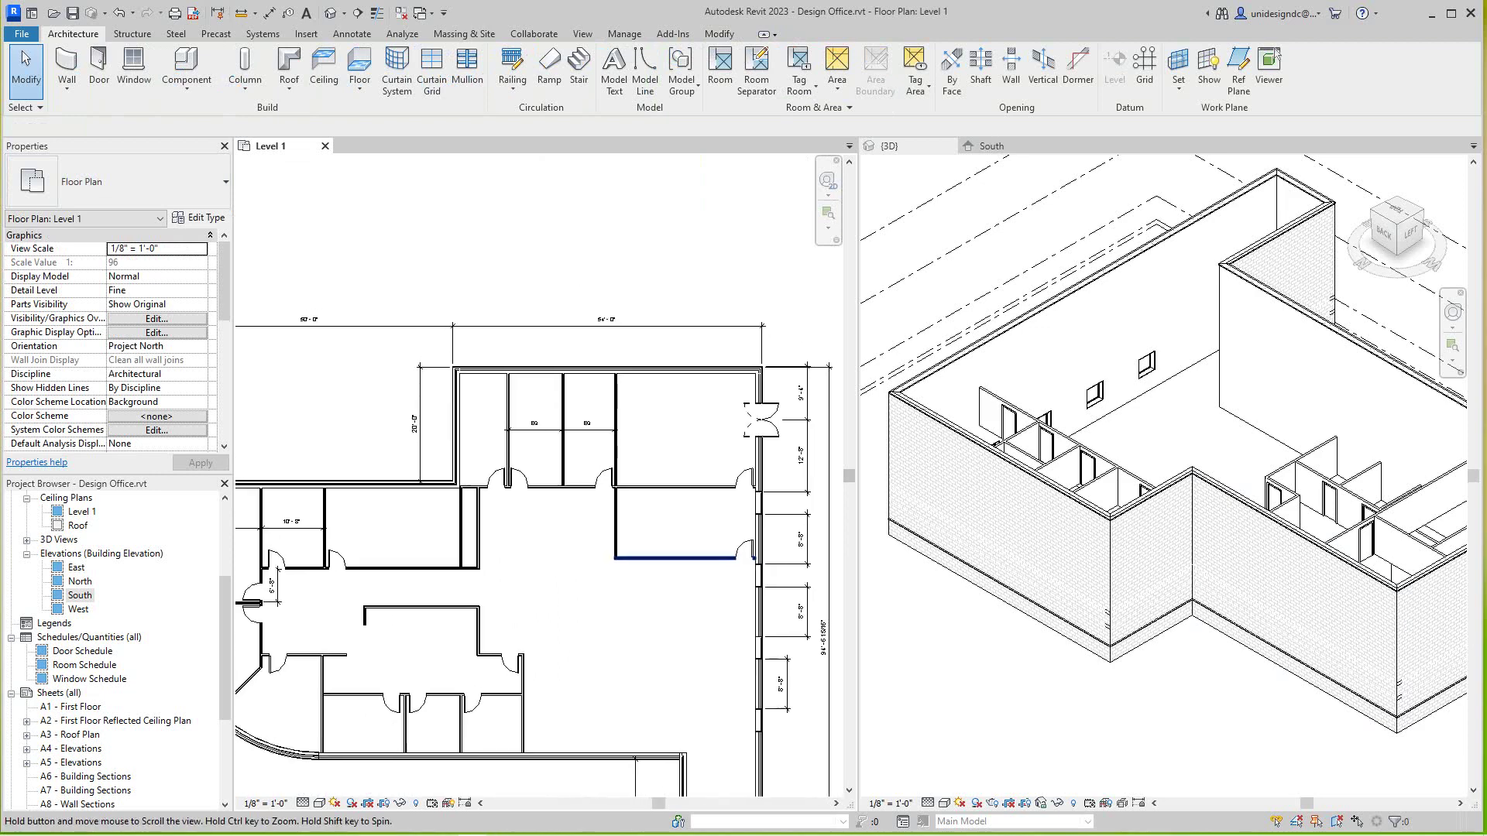
scroll(698, 465, up, 3)
scroll(628, 523, up, 2)
scroll(604, 489, up, 2)
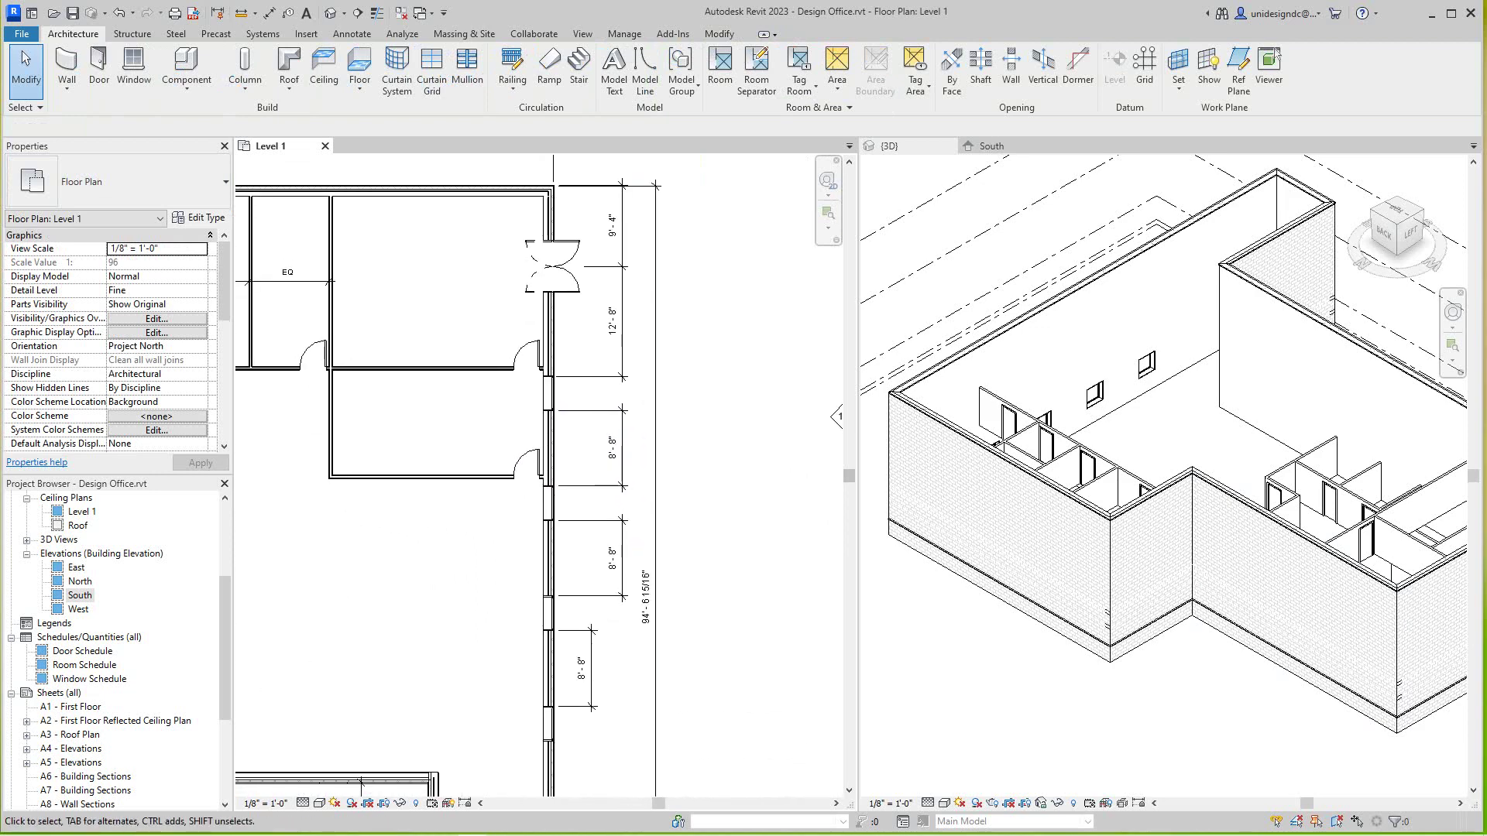
scroll(558, 488, up, 2)
click(538, 483)
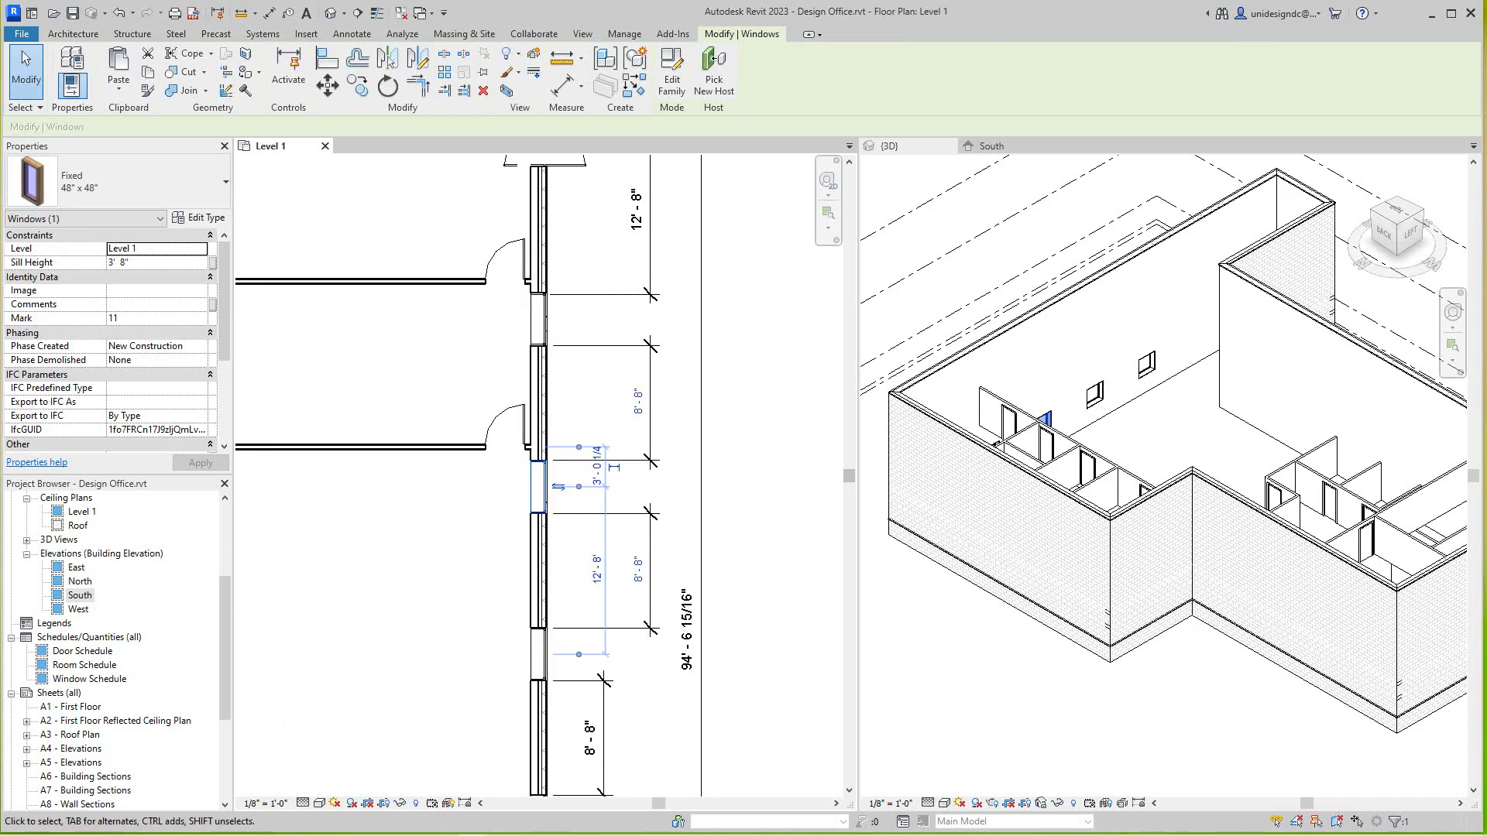
scroll(1163, 442, down, 3)
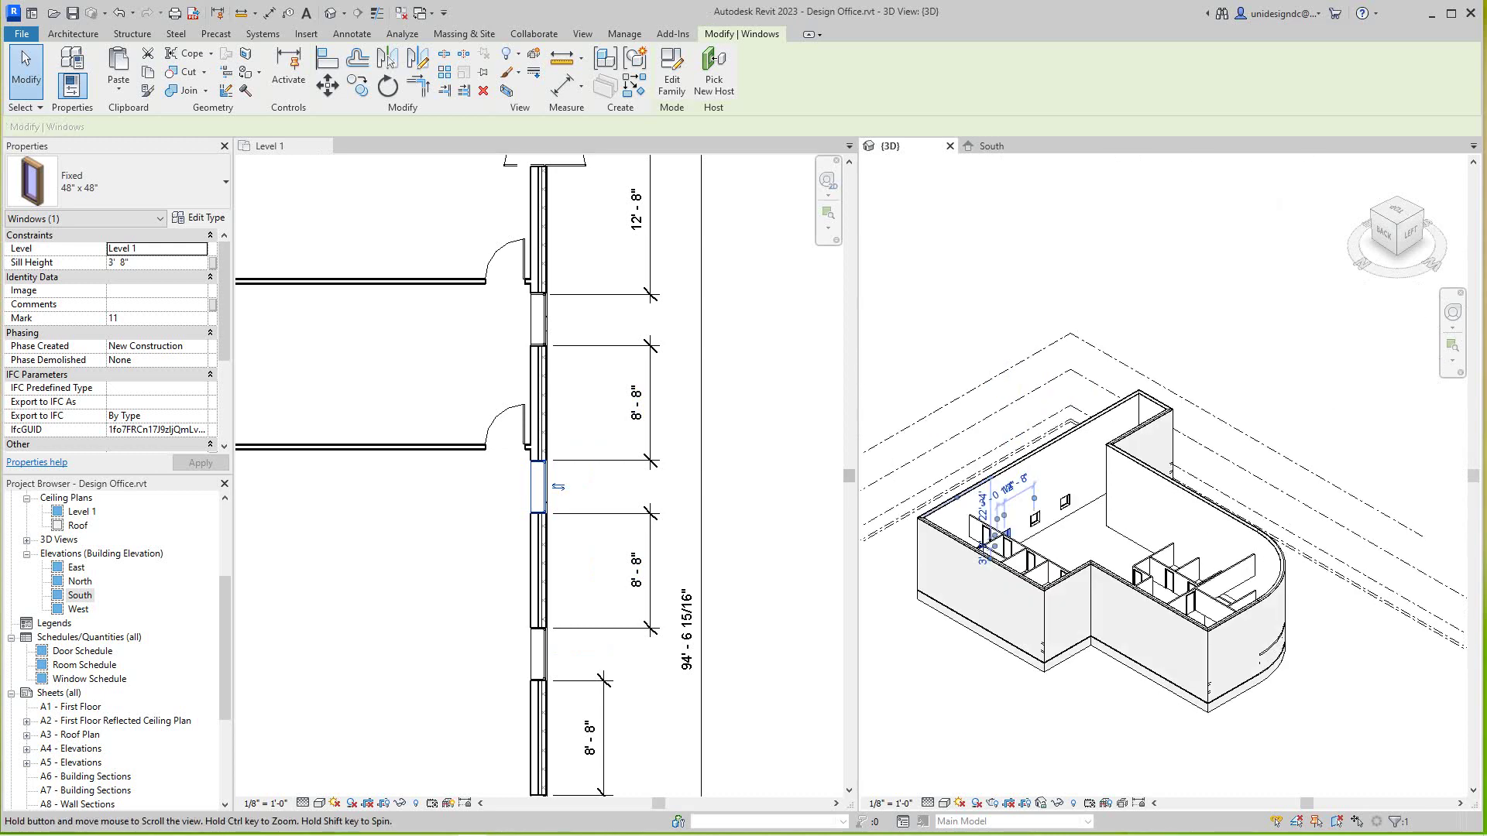
scroll(1022, 511, up, 5)
key(Escape)
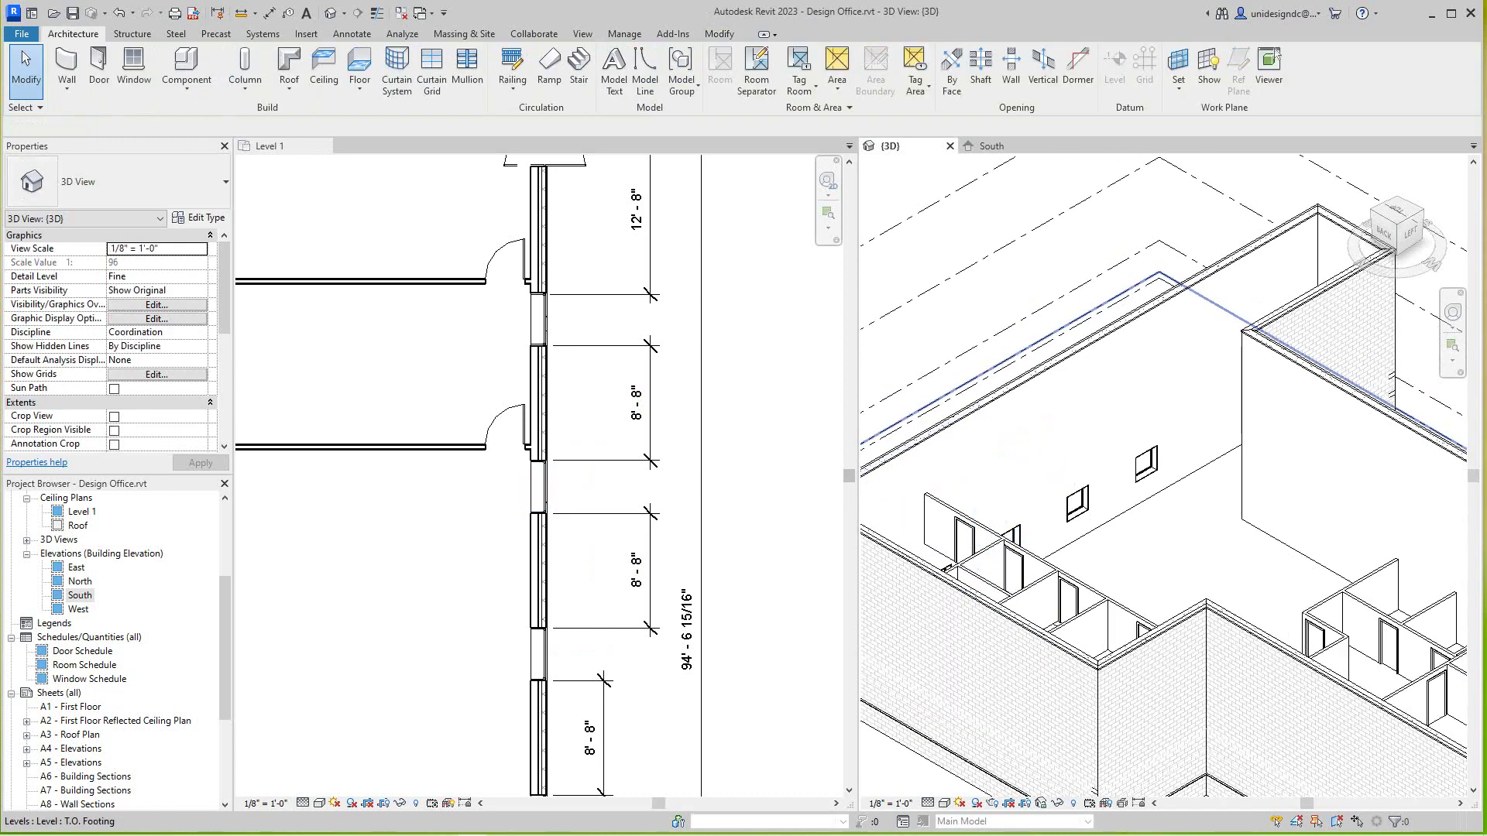
middle_drag(1162, 465, 1115, 581)
middle_drag(1116, 523, 1162, 465)
scroll(524, 464, down, 5)
scroll(523, 464, down, 3)
click(743, 503)
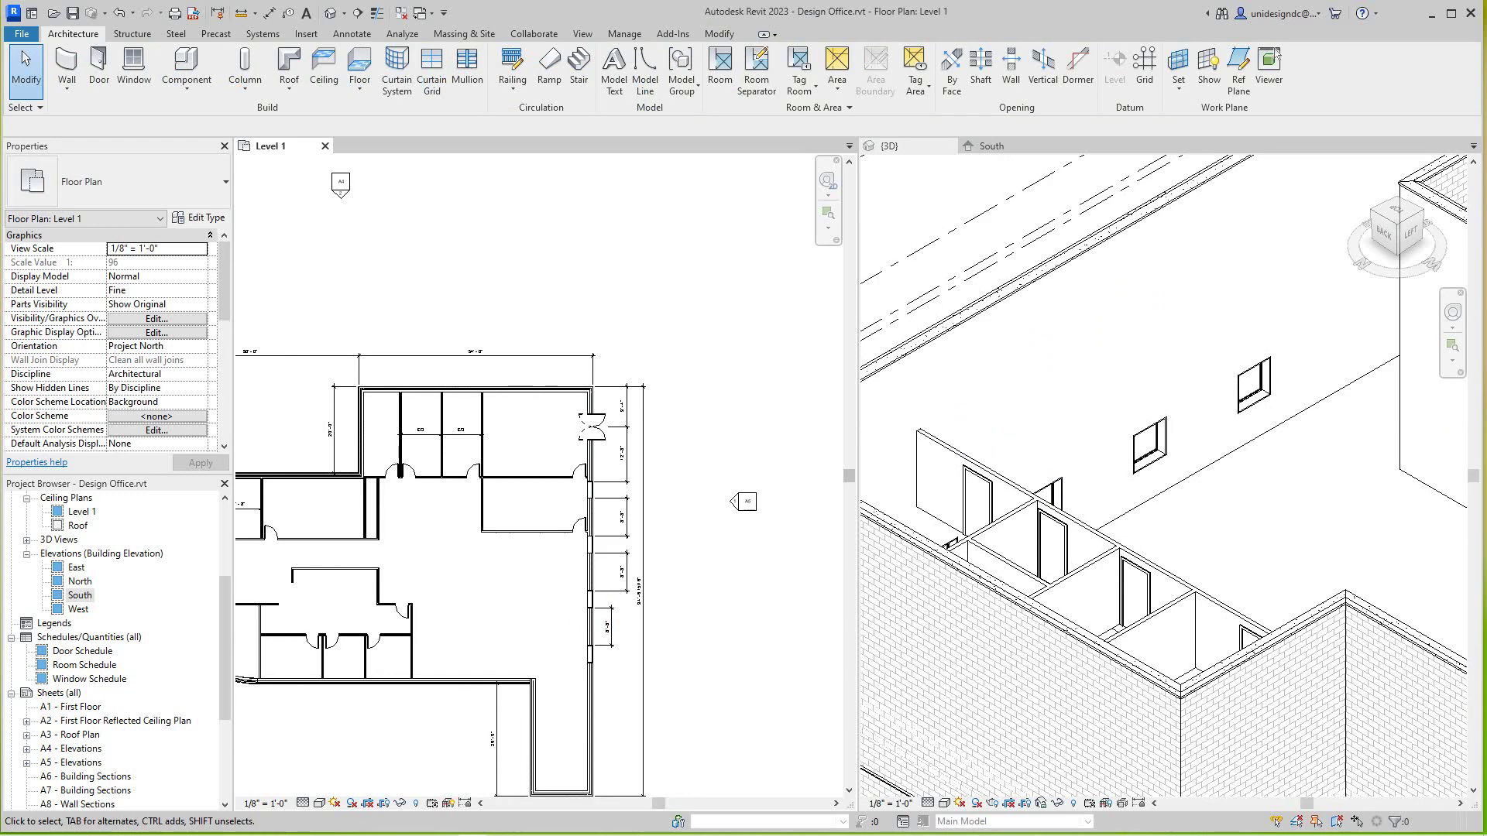
mouse_move(627, 489)
middle_down()
mouse_move(748, 514)
mouse_move(810, 347)
middle_up()
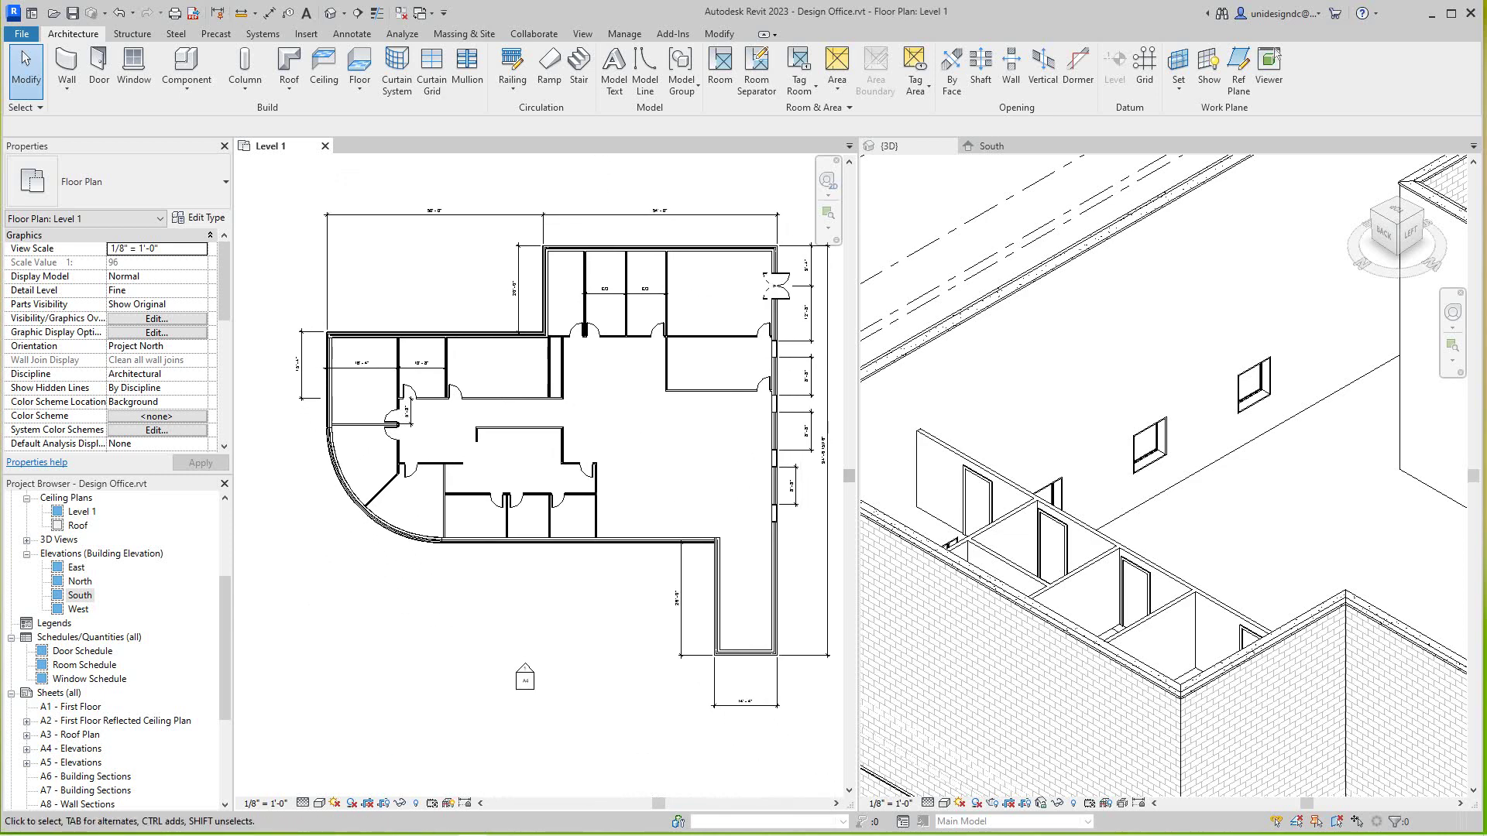
scroll(409, 395, up, 2)
Start an architectural wall near the upper-left rooms using the Curtain Wall: Storefront type.
middle_drag(409, 395, 534, 436)
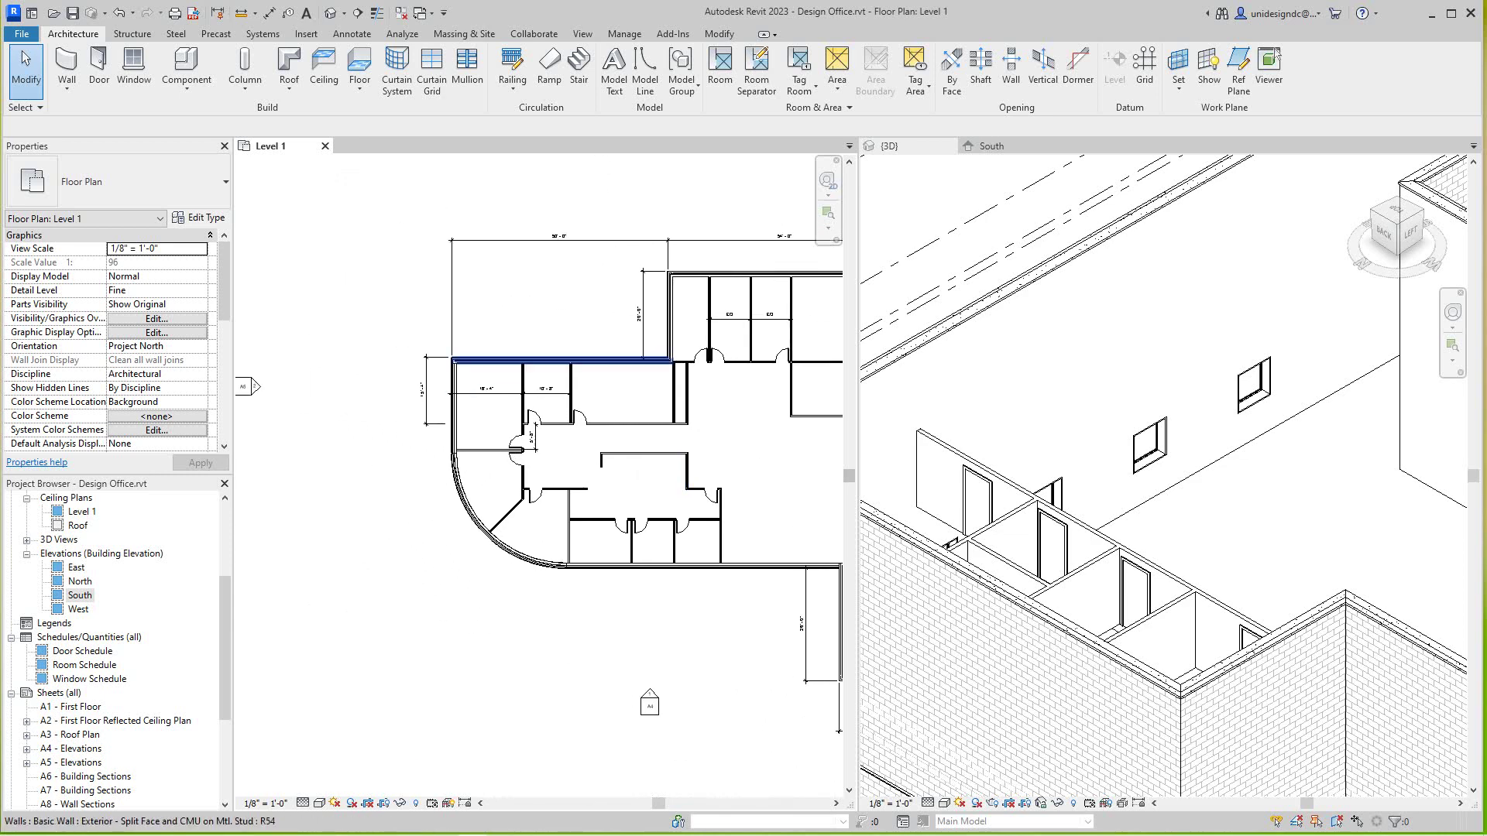
scroll(489, 383, up, 3)
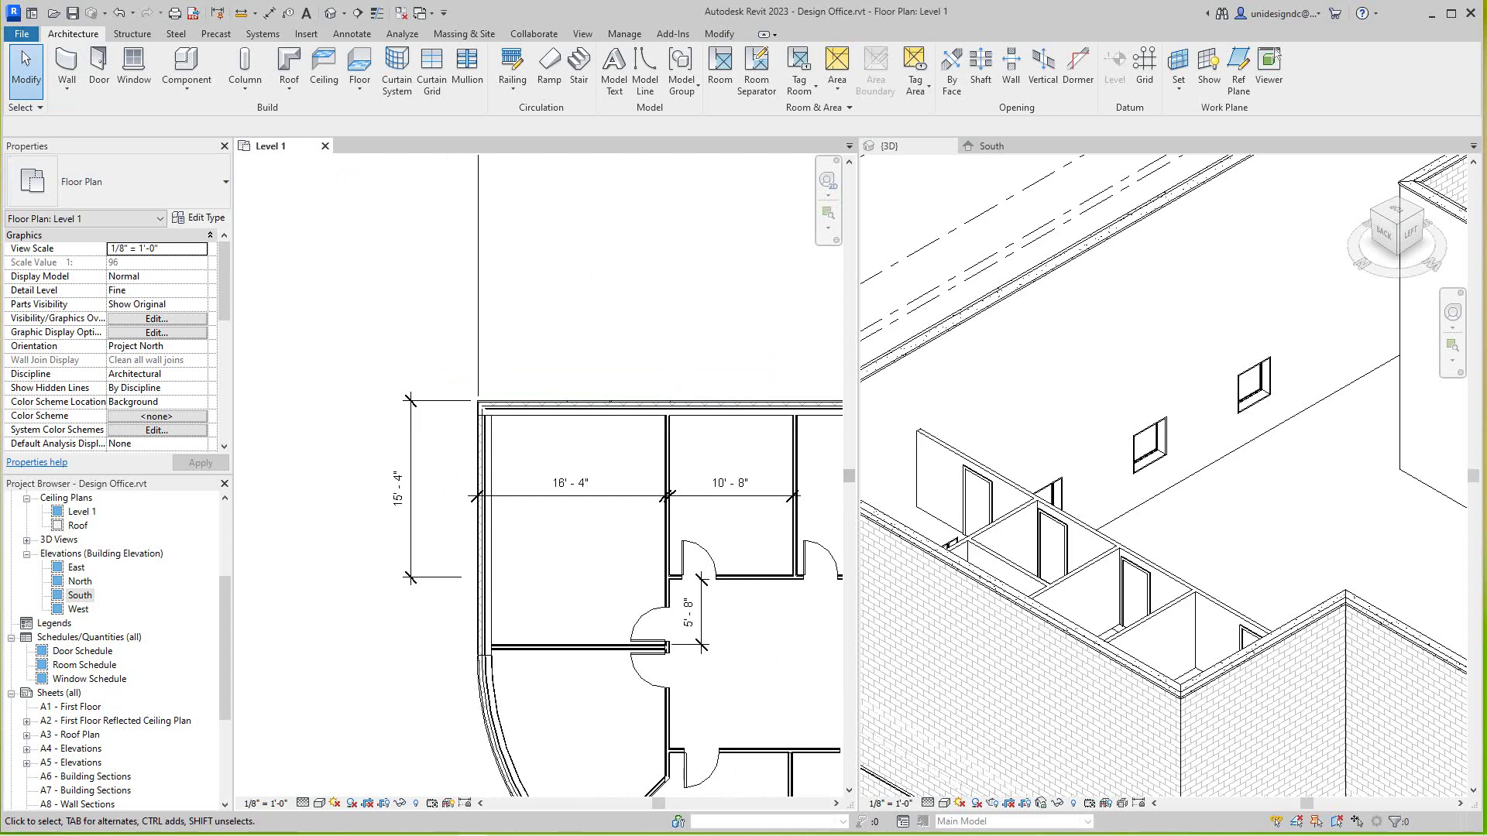
click(67, 92)
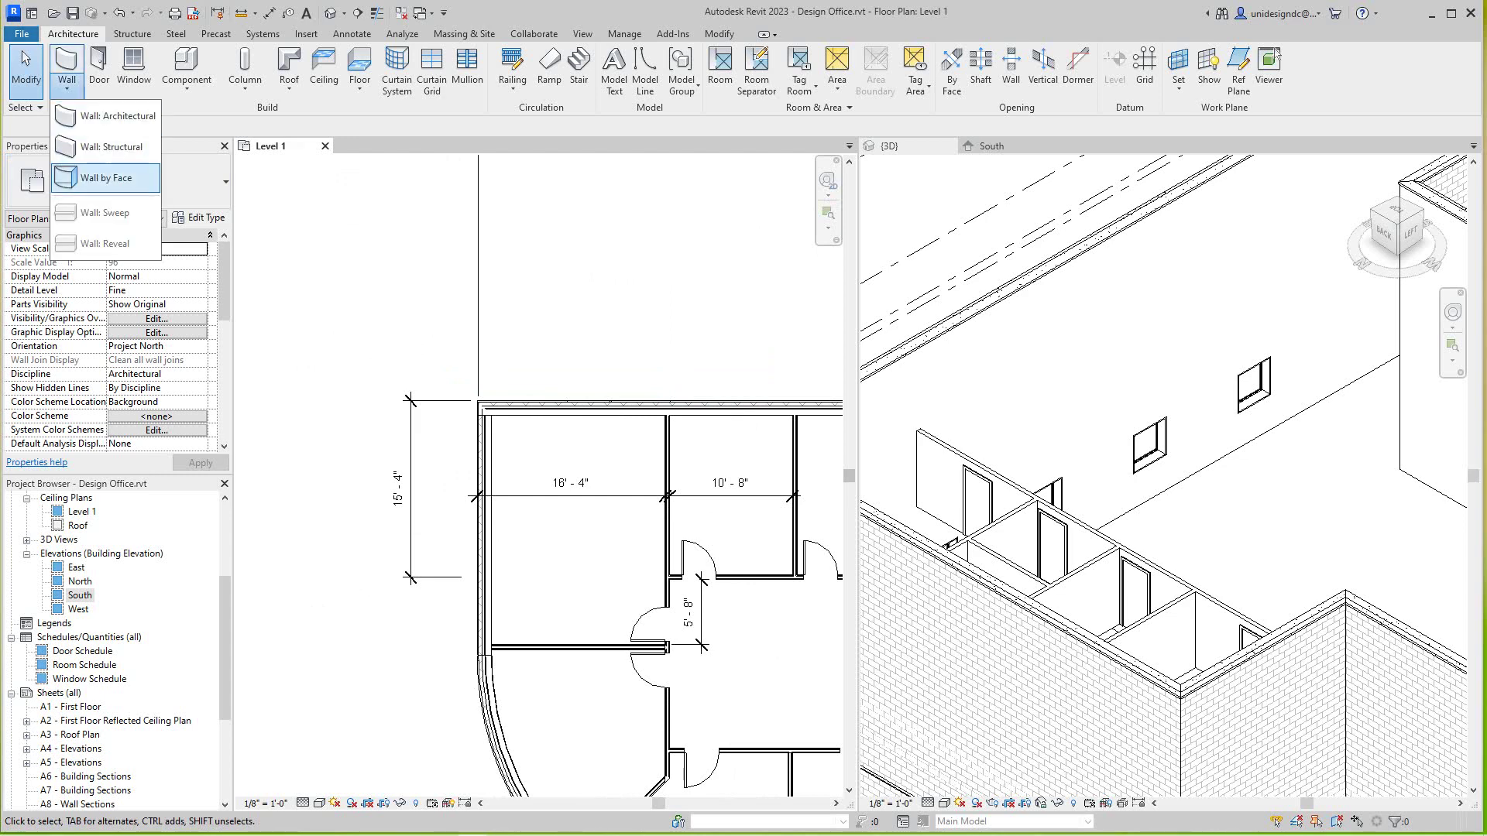
click(117, 116)
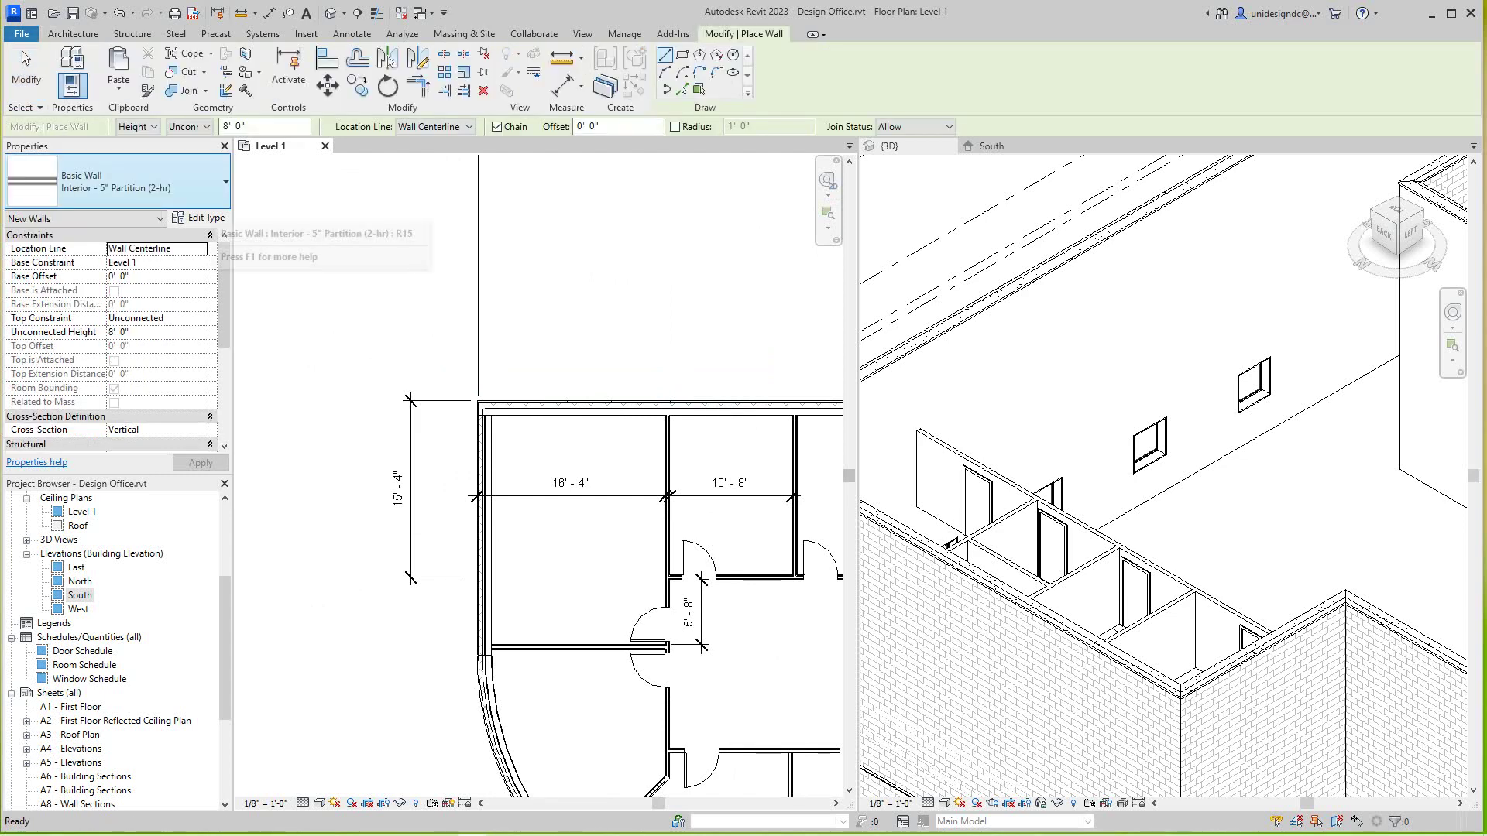
click(141, 182)
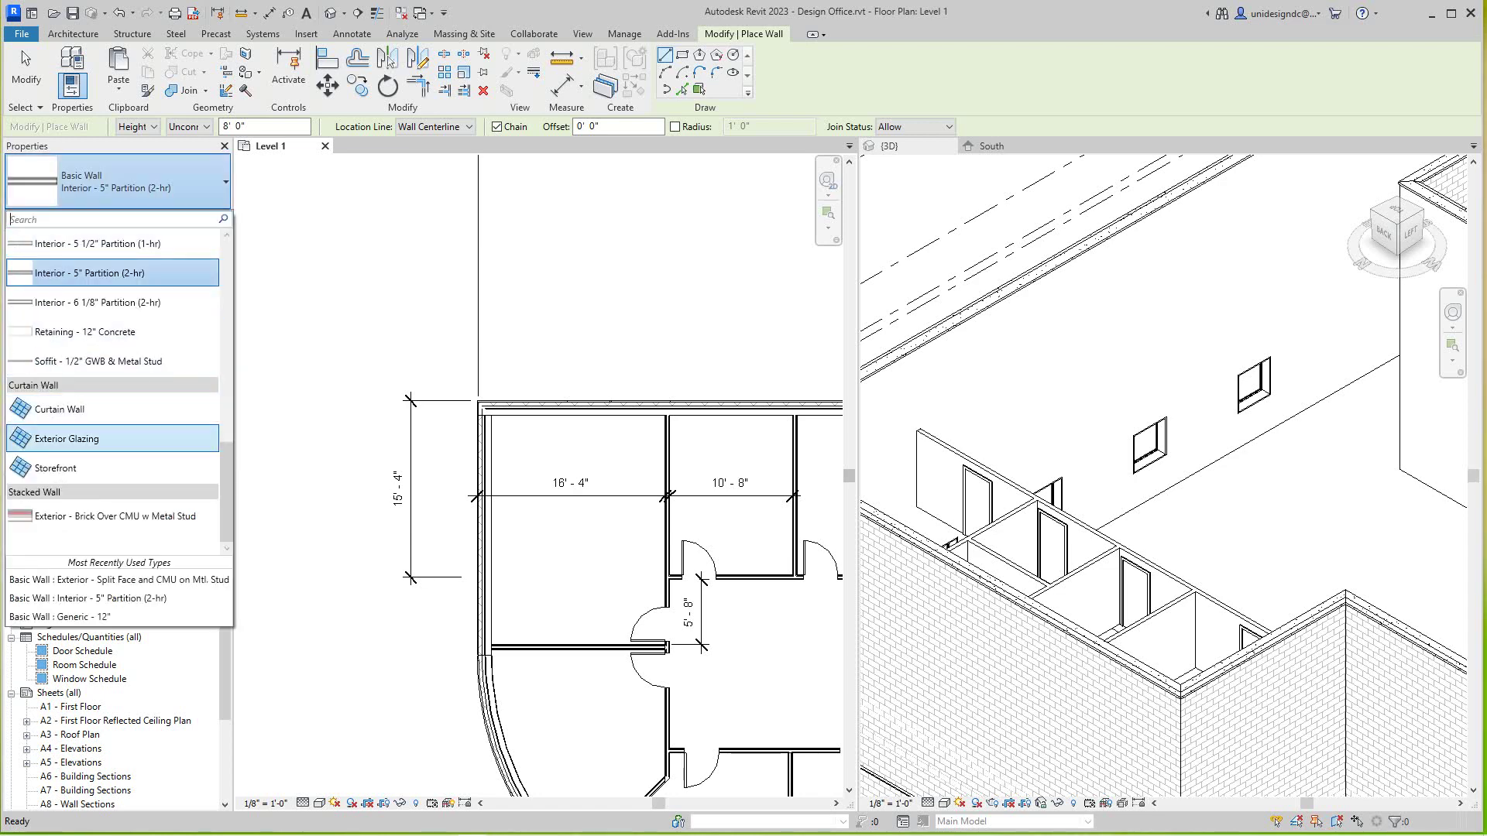
click(112, 468)
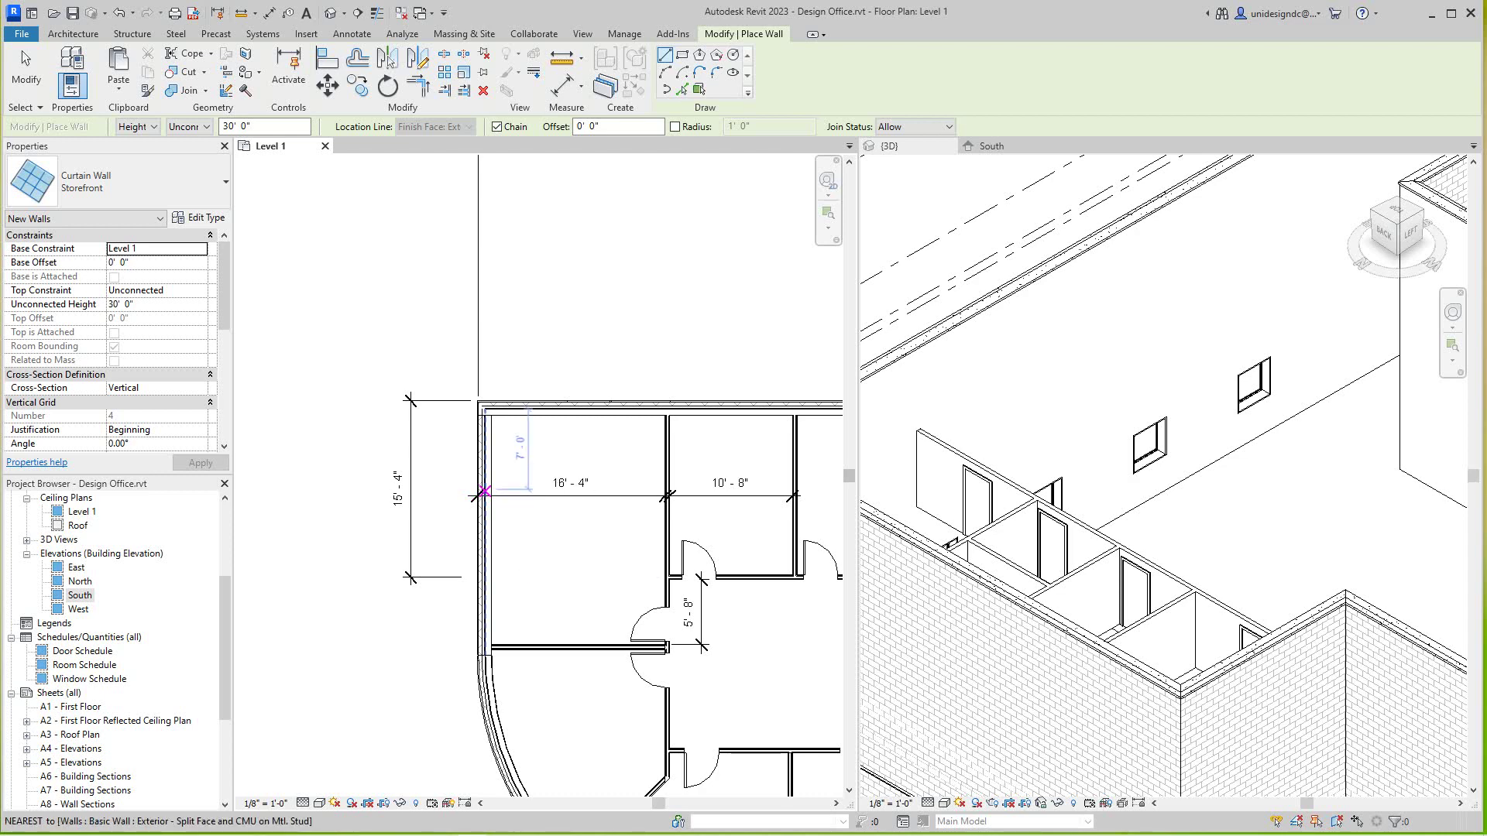
scroll(489, 418, up, 1)
scroll(489, 418, up, 1)
scroll(488, 418, up, 1)
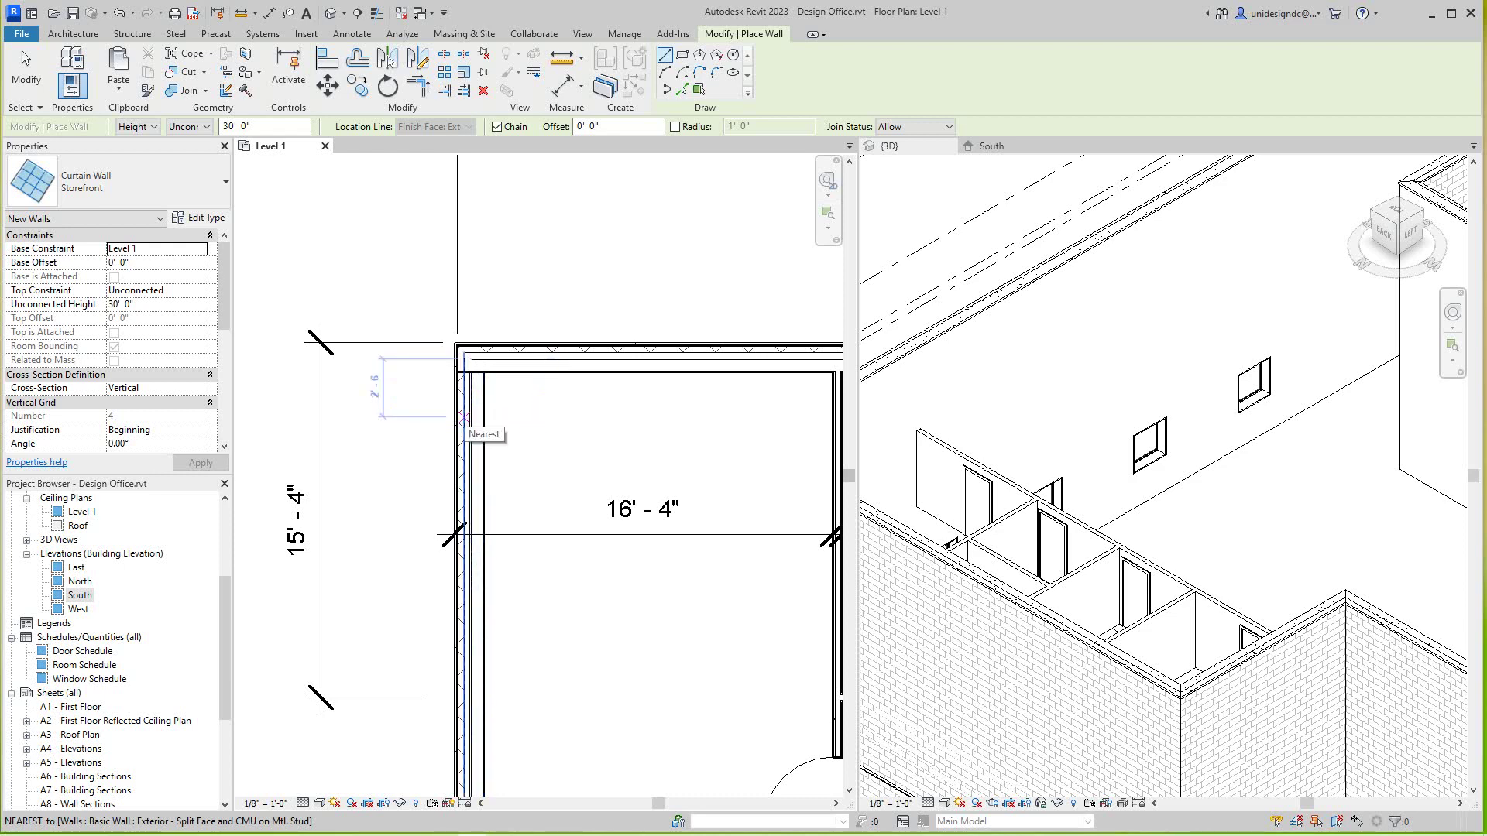
scroll(116, 348, down, 3)
scroll(116, 348, down, 3)
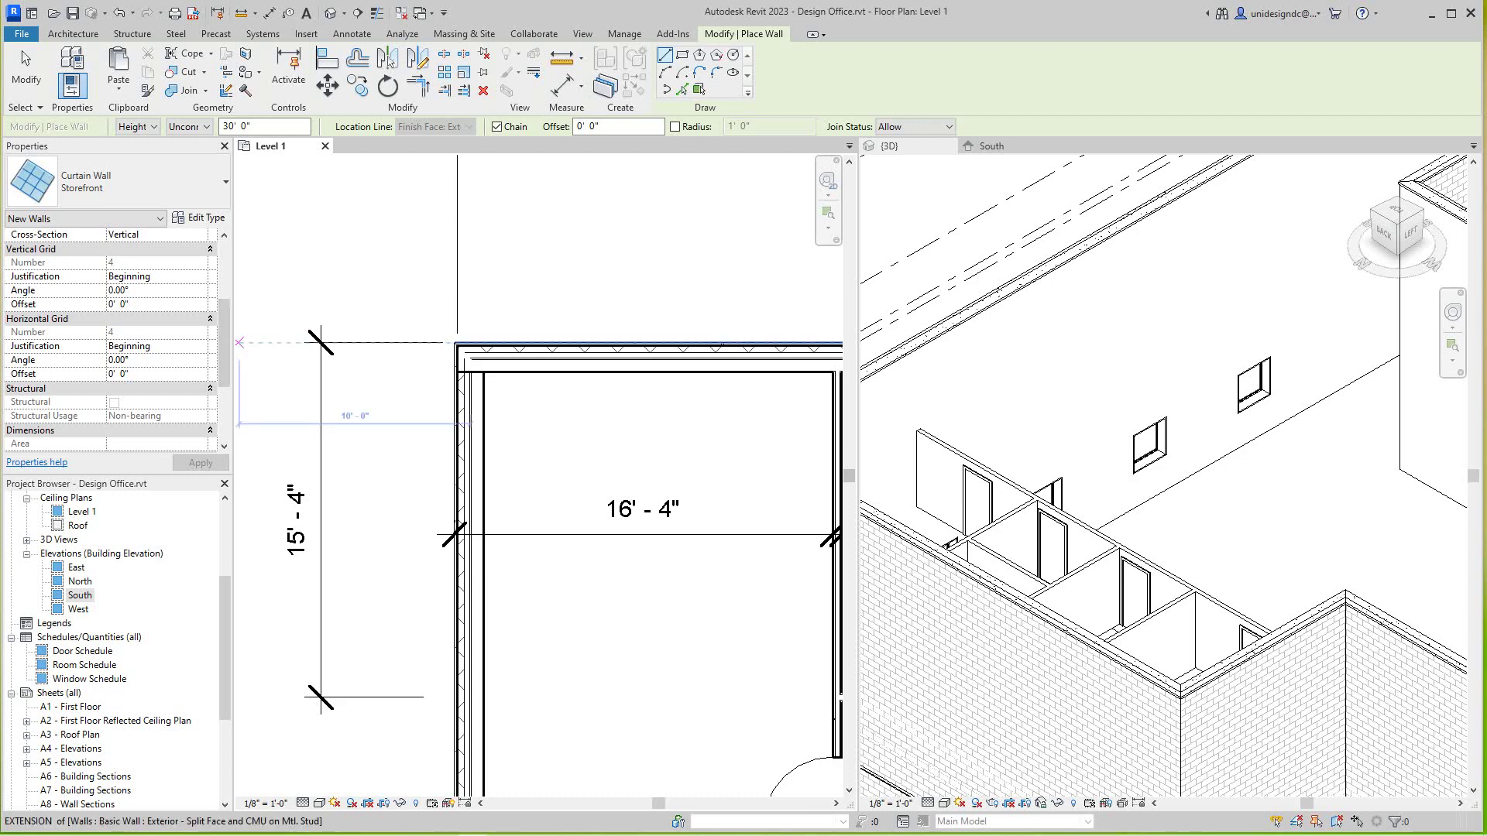
scroll(116, 337, up, 3)
scroll(116, 338, up, 2)
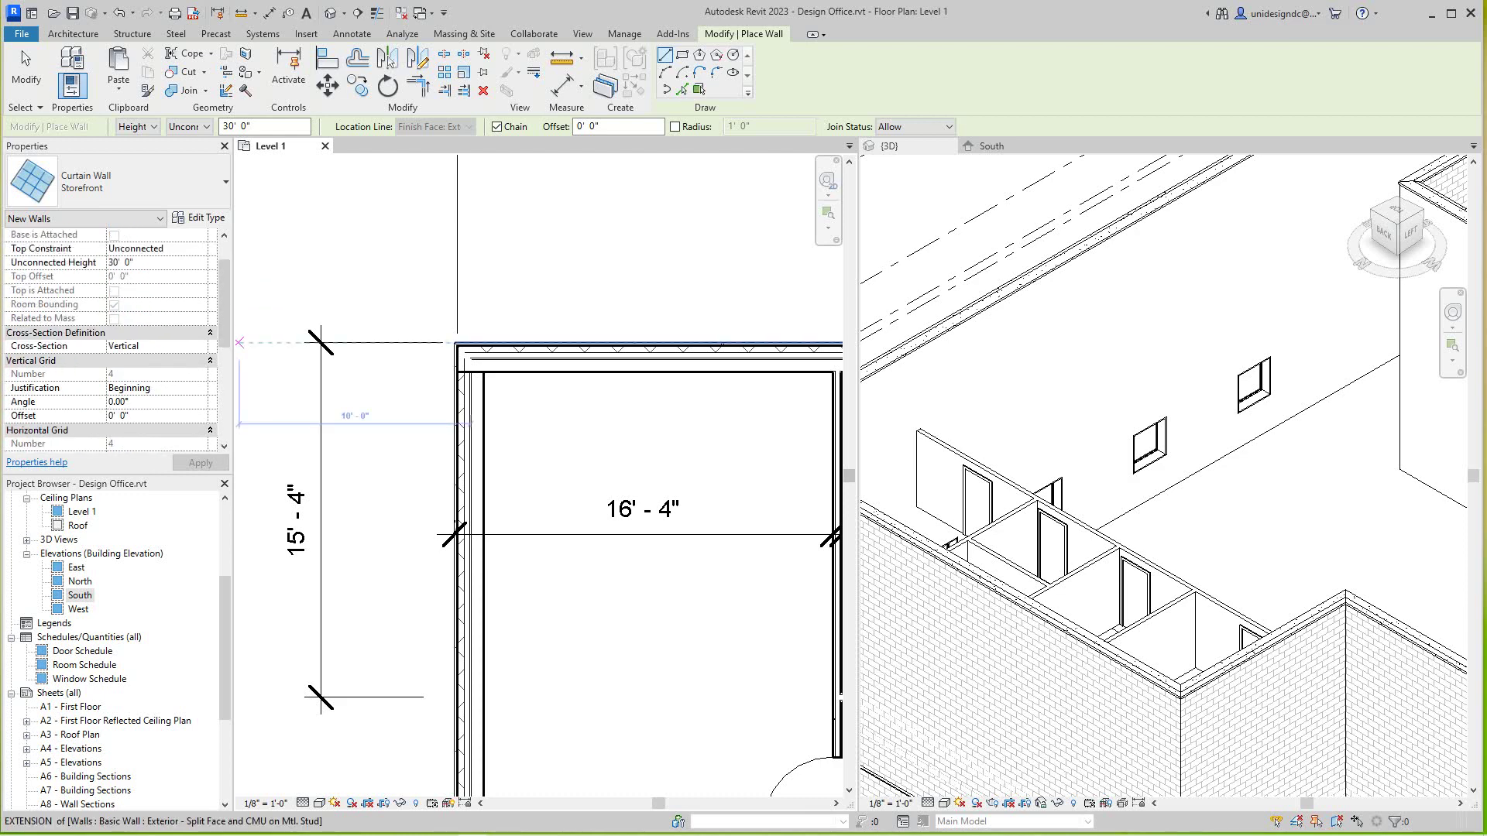
scroll(117, 337, up, 3)
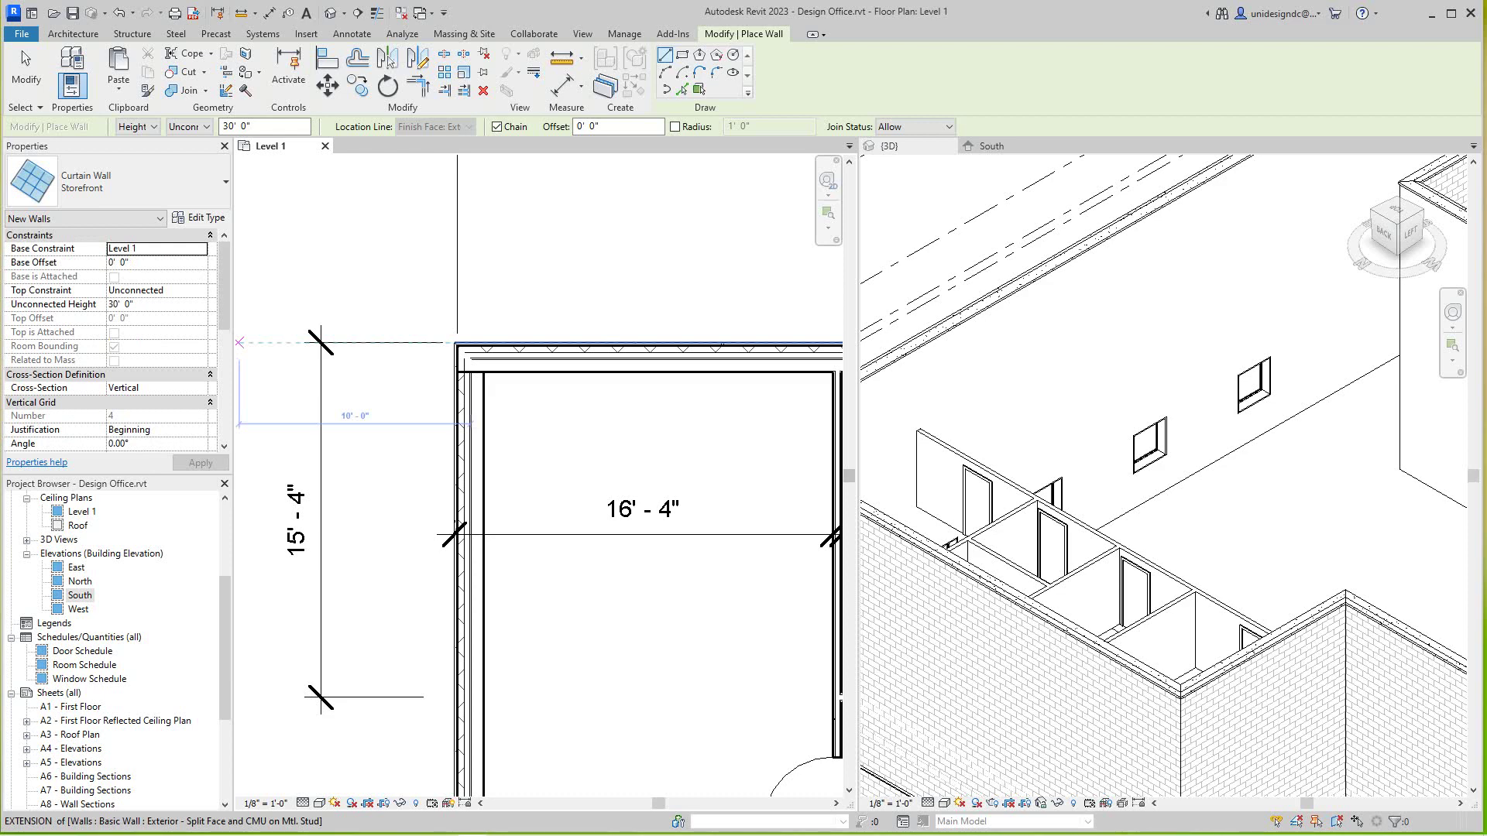
scroll(117, 338, down, 4)
scroll(116, 337, down, 3)
scroll(116, 338, down, 3)
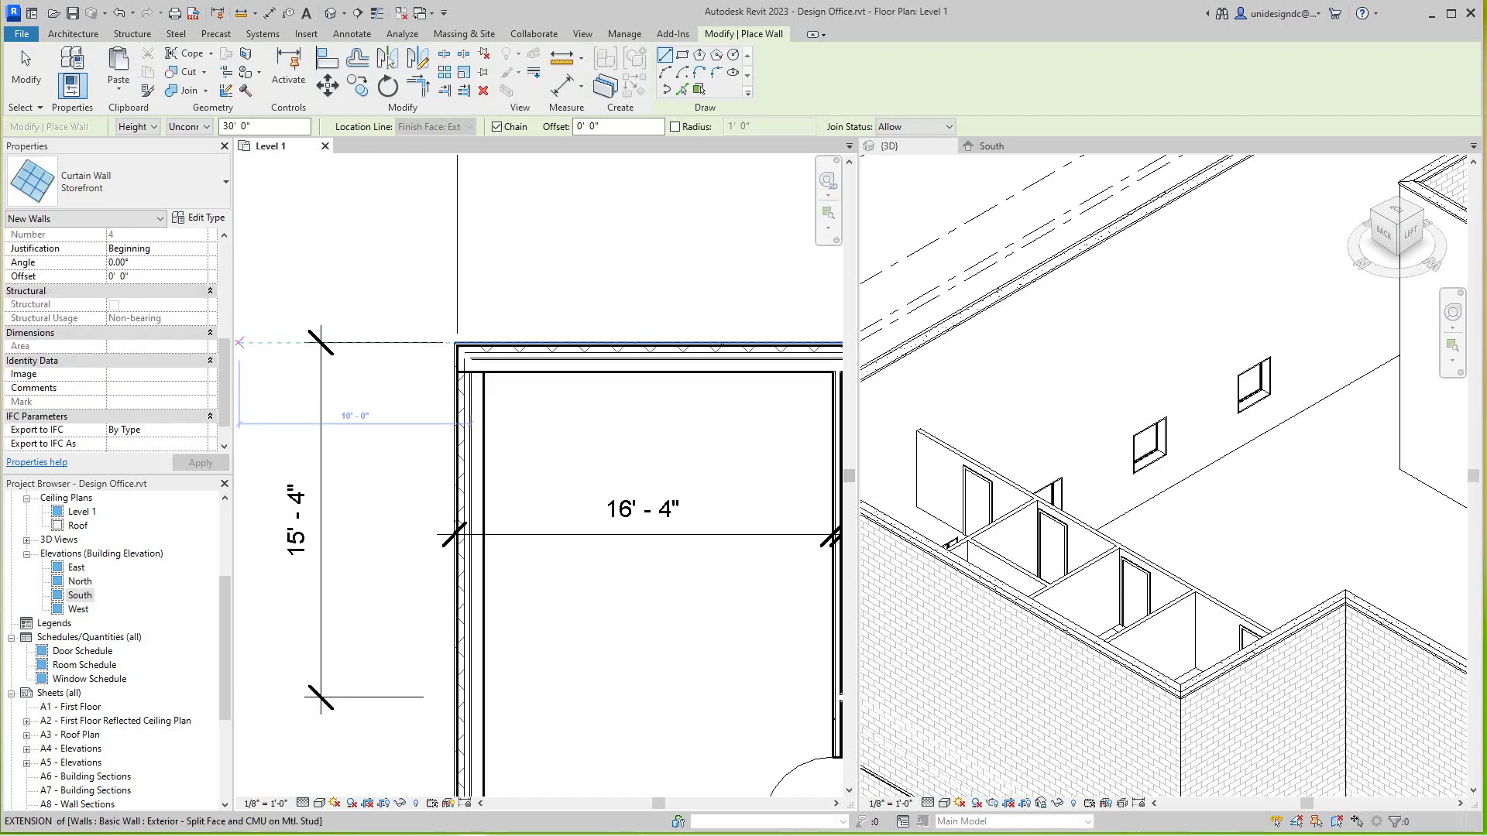
scroll(529, 390, up, 1)
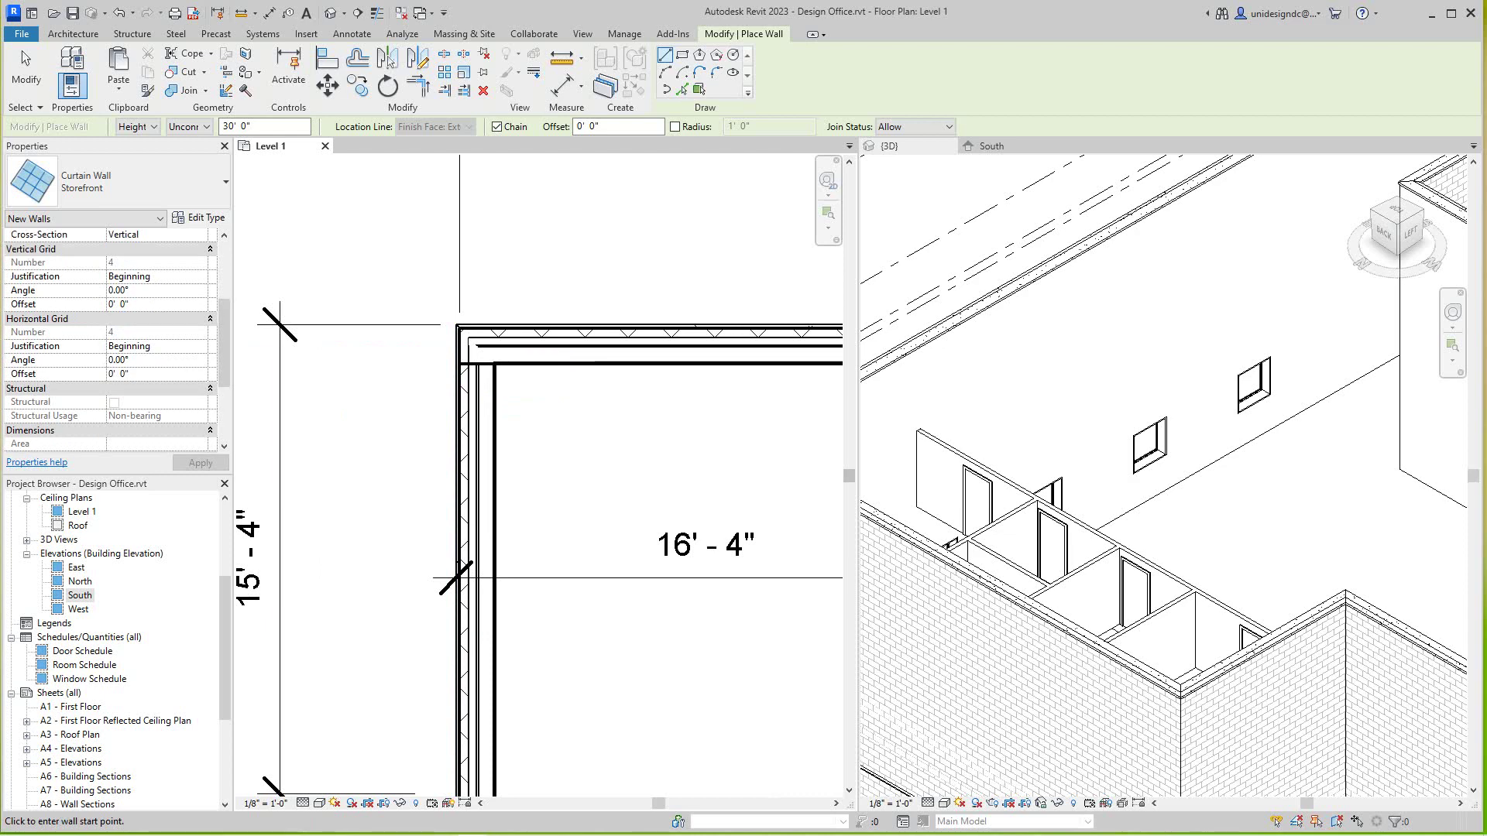
scroll(117, 337, up, 2)
scroll(117, 337, up, 2)
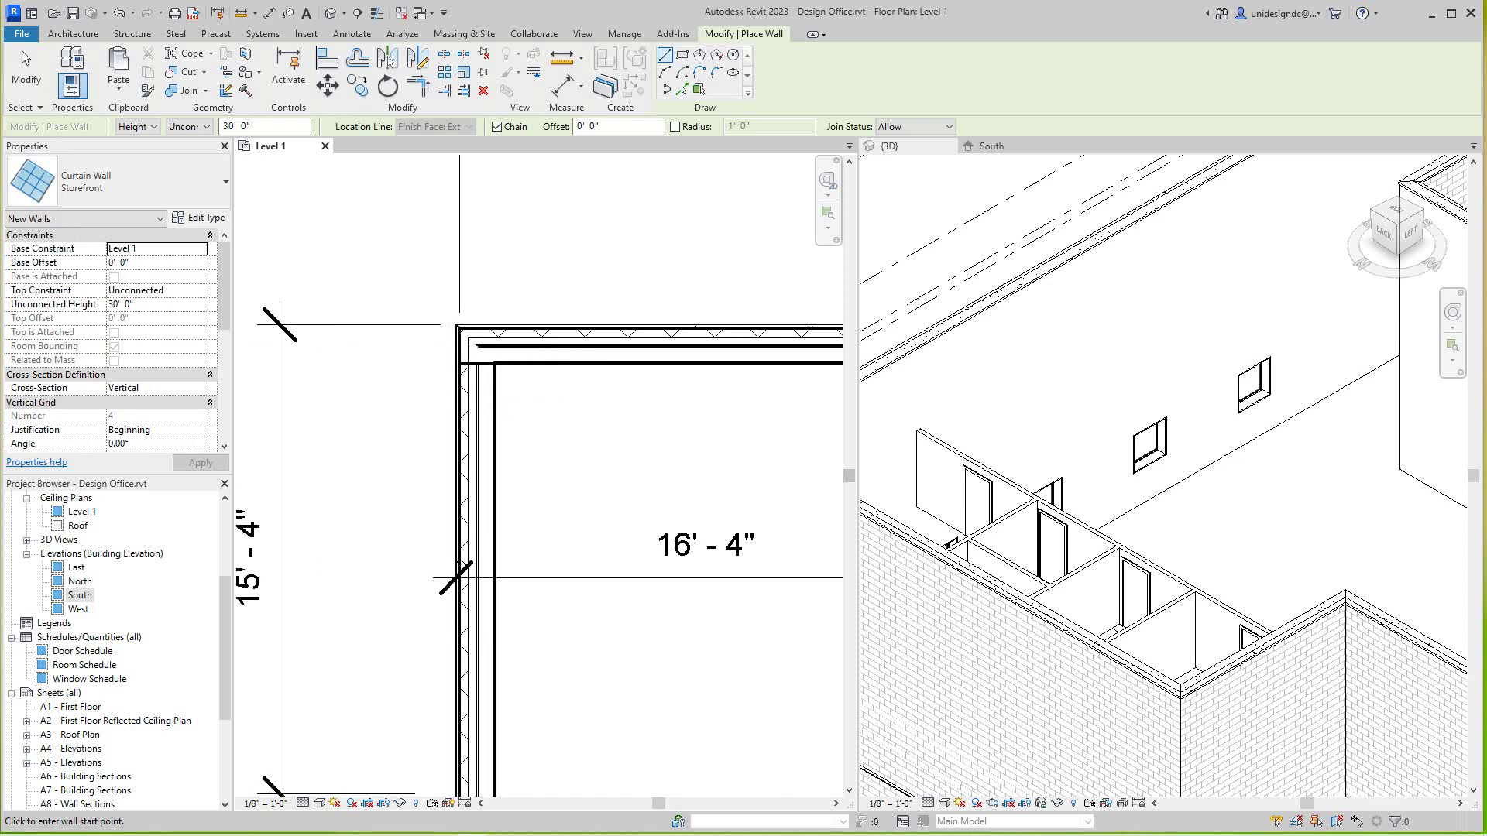
Set the Storefront wall's Unconnected Height to 6' and Base Offset to 2'.
click(158, 305)
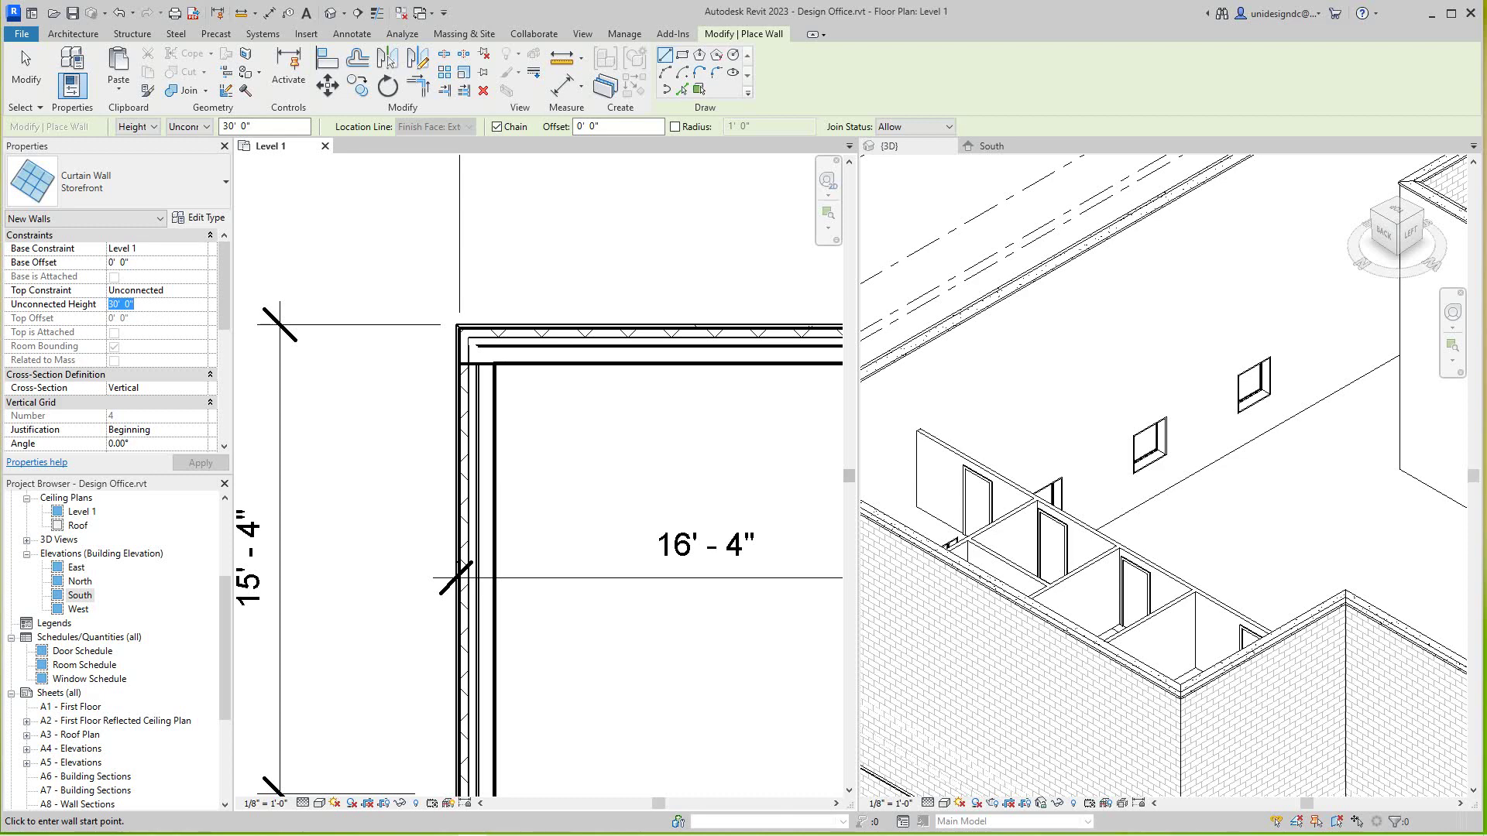
text(6)
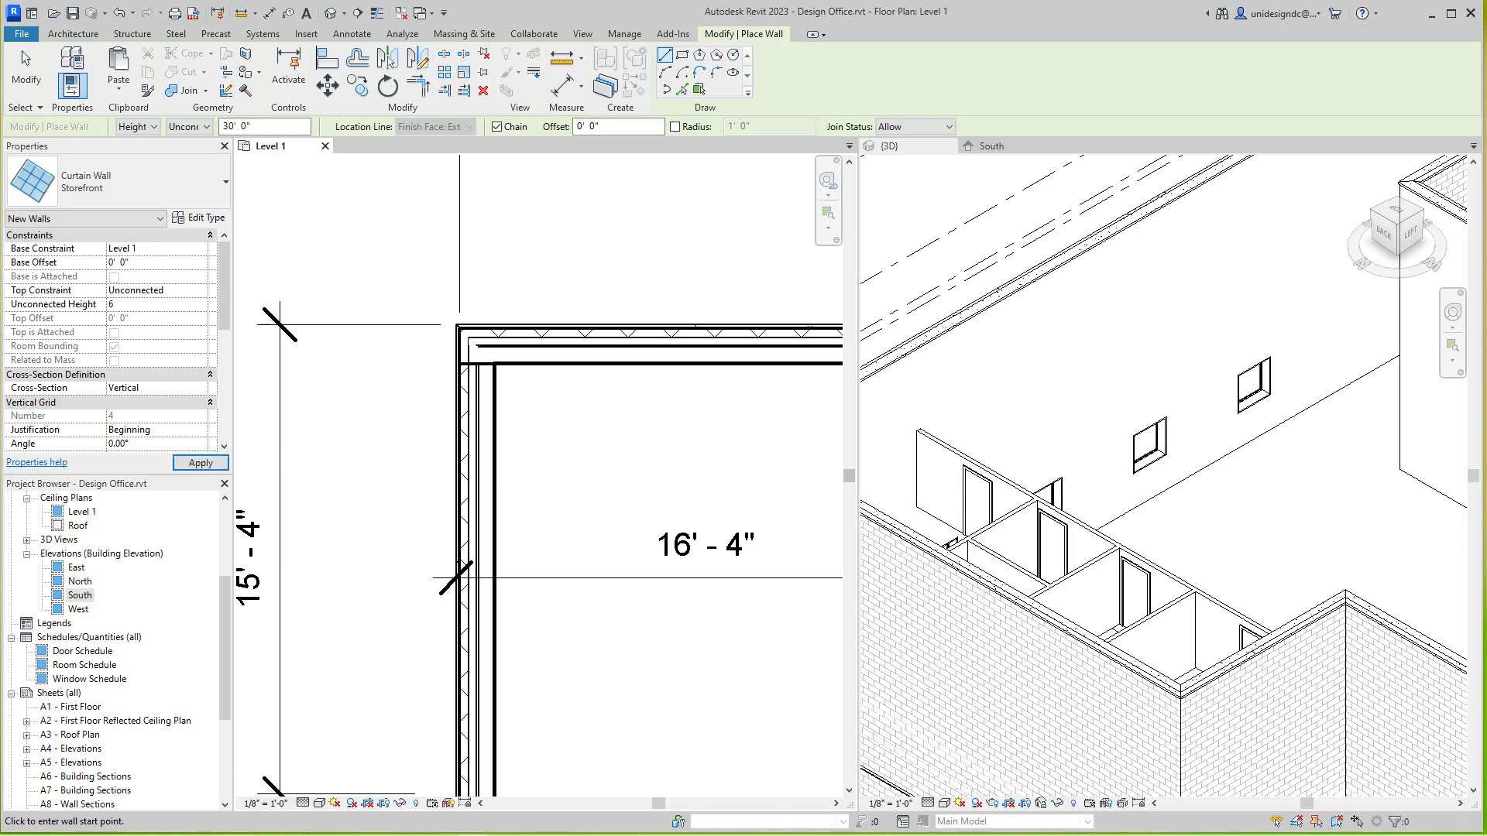
double_click(118, 263)
text(2)
key(Return)
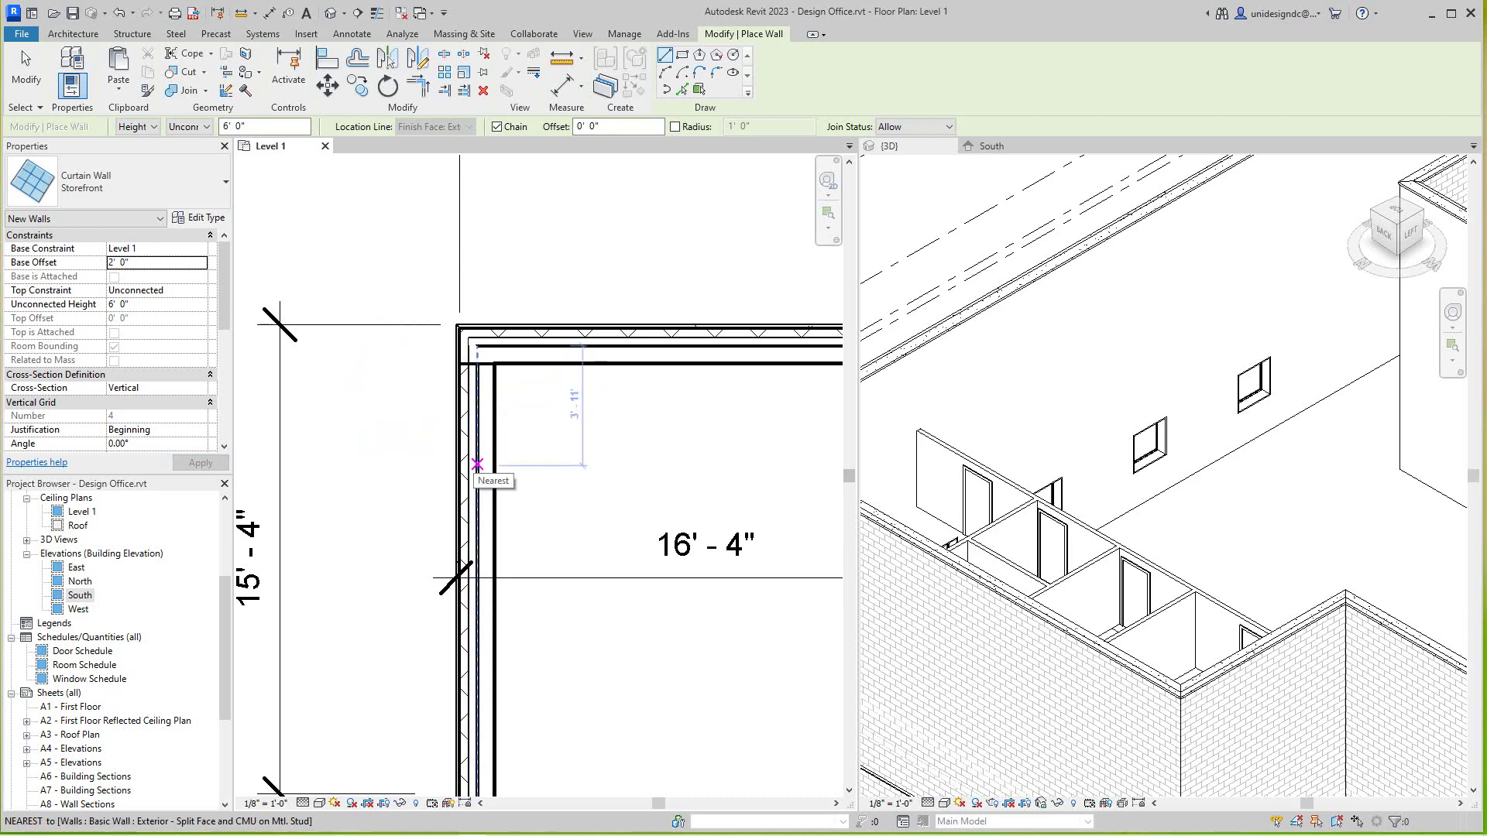
Draw the 14' Storefront curtain wall along the upper-left office's west wall and verify it.
click(478, 465)
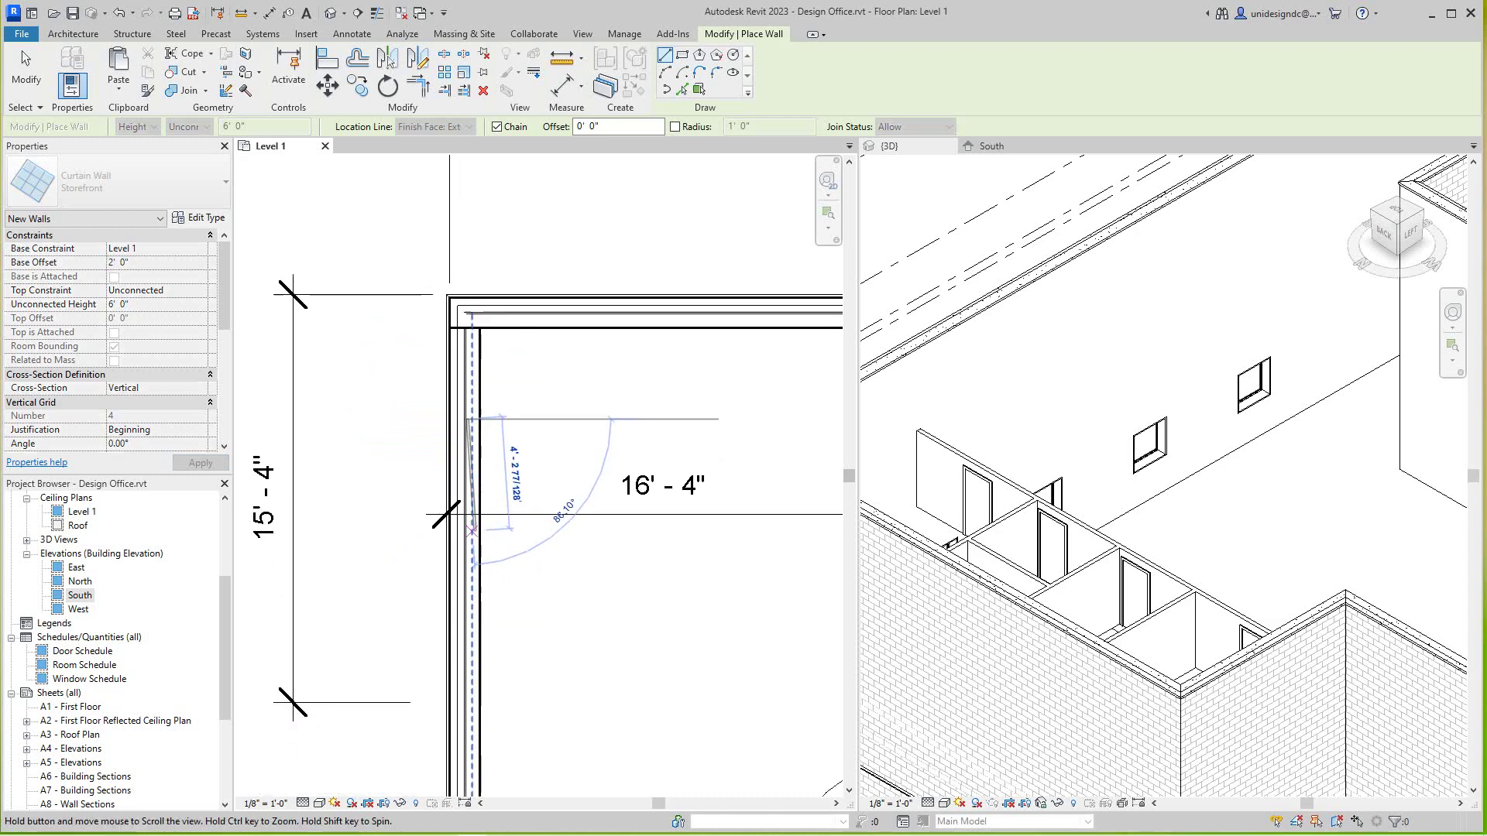
middle_drag(488, 581, 474, 424)
middle_drag(472, 554, 472, 533)
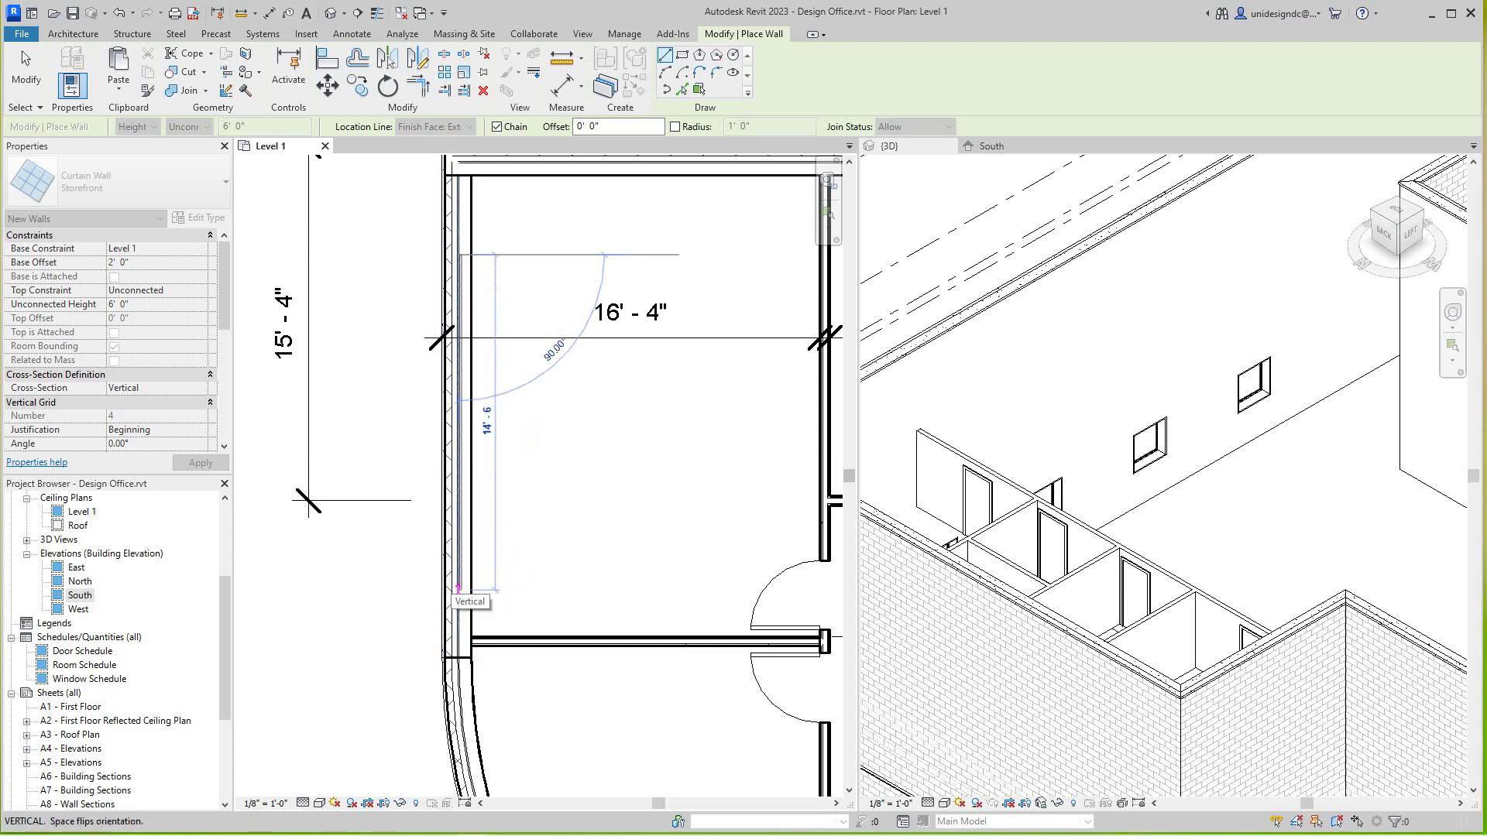
click(459, 577)
scroll(459, 523, down, 2)
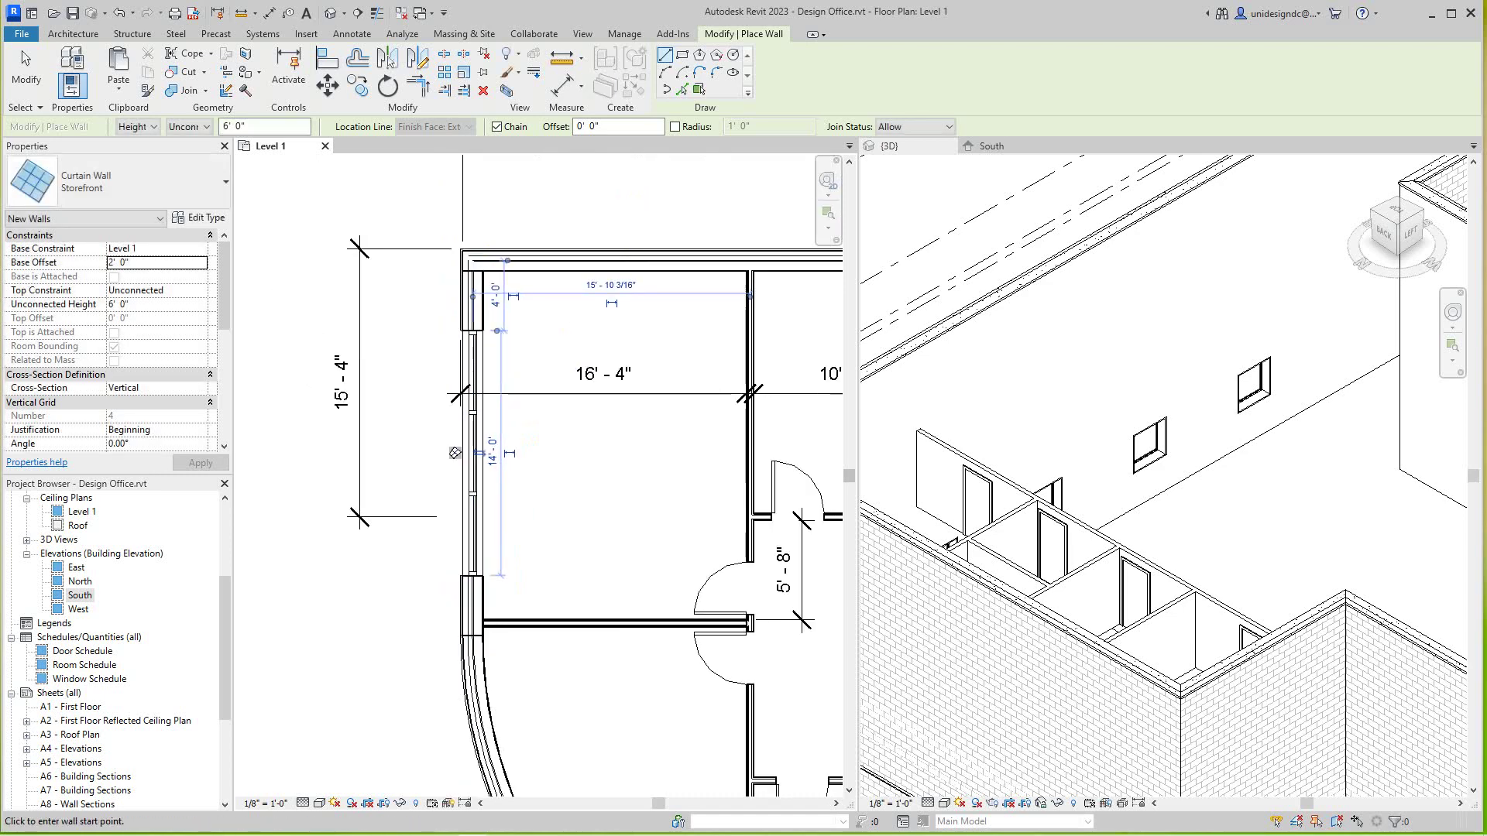
key(Escape)
key(Escape)
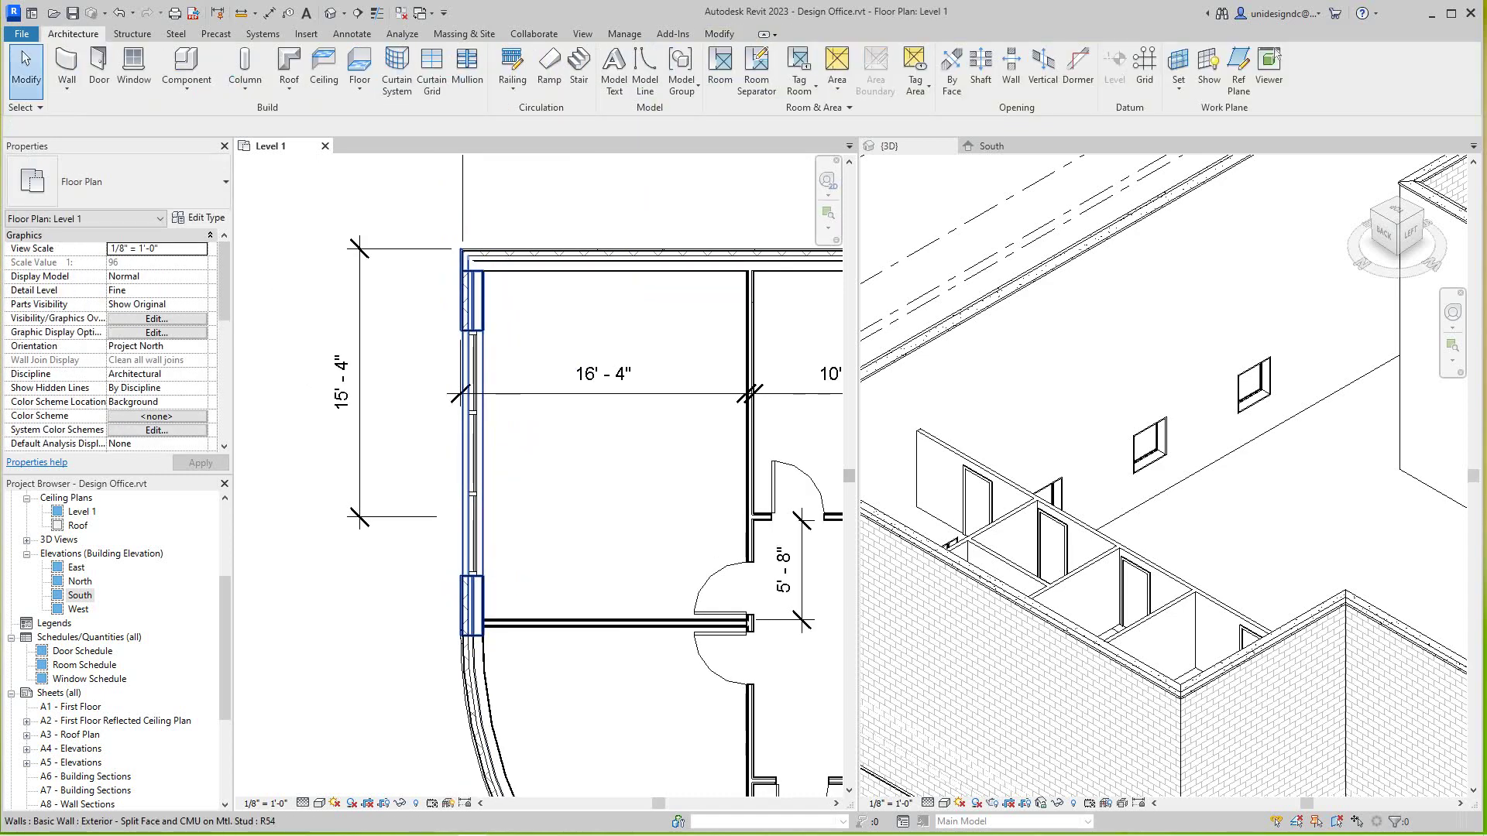
click(472, 453)
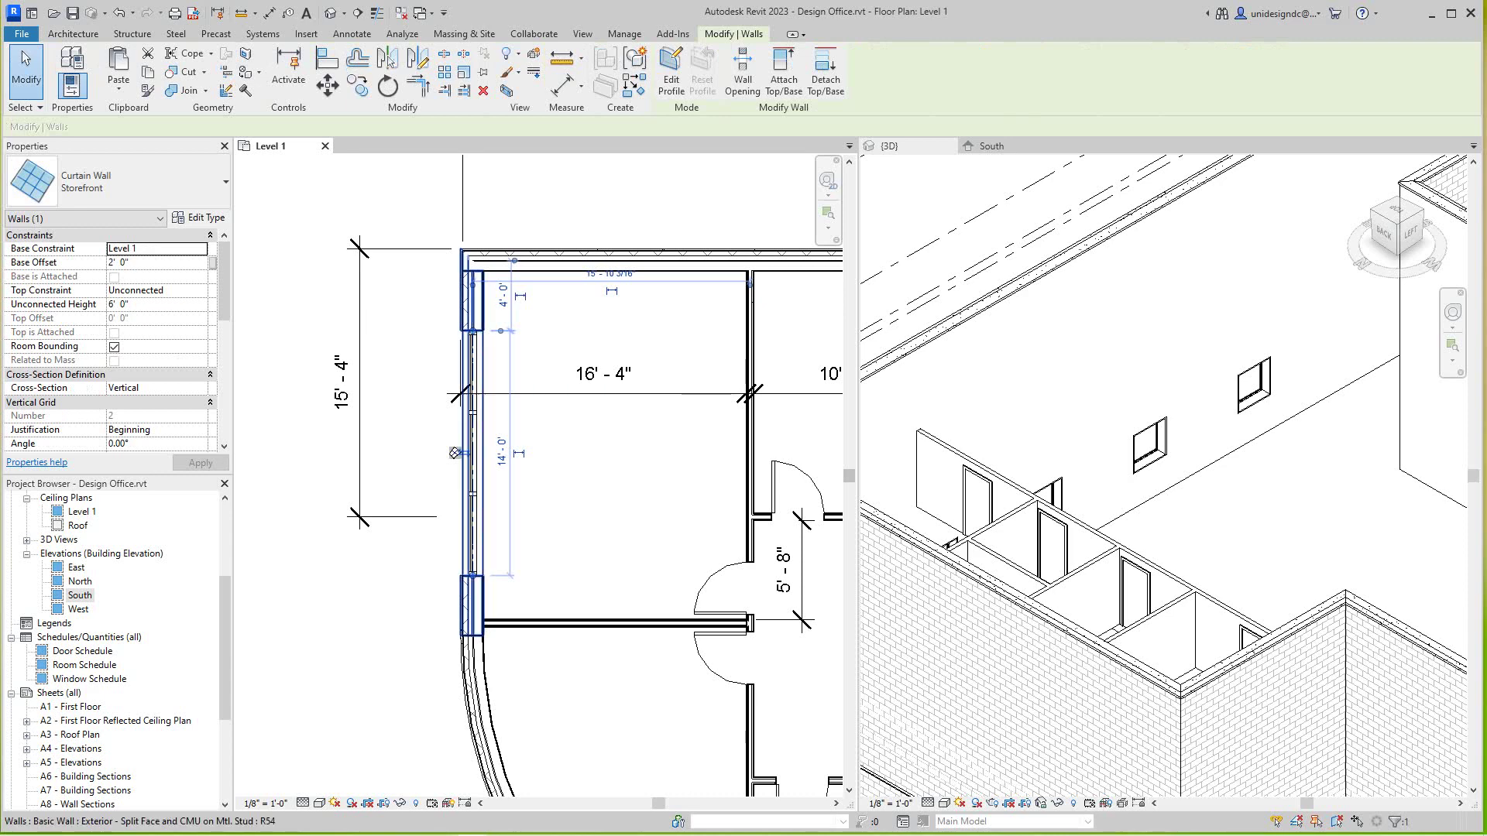
key(Escape)
scroll(455, 453, down, 2)
middle_drag(651, 464, 535, 488)
scroll(546, 493, up, 1)
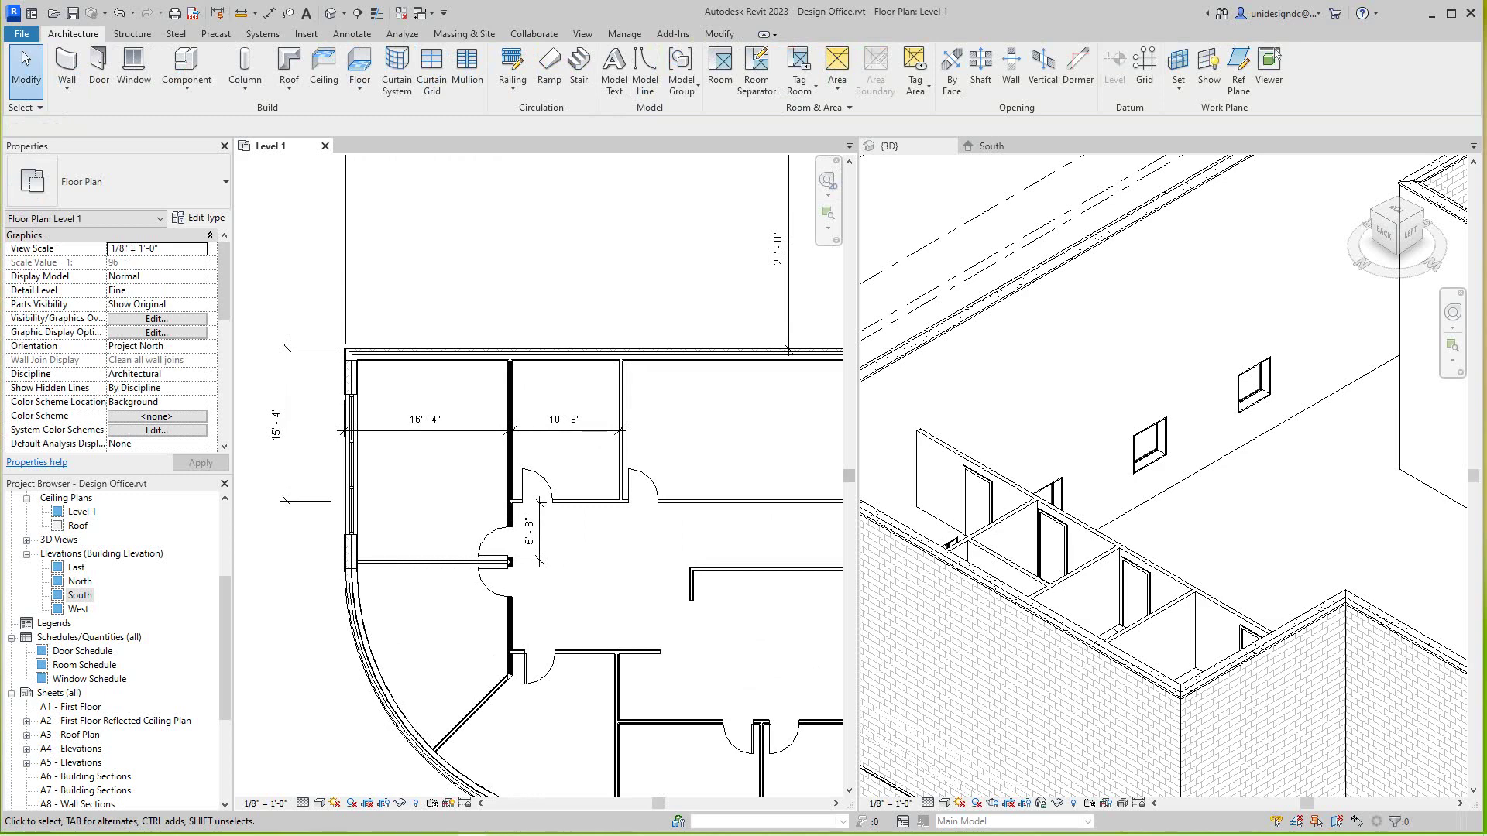
scroll(558, 464, down, 1)
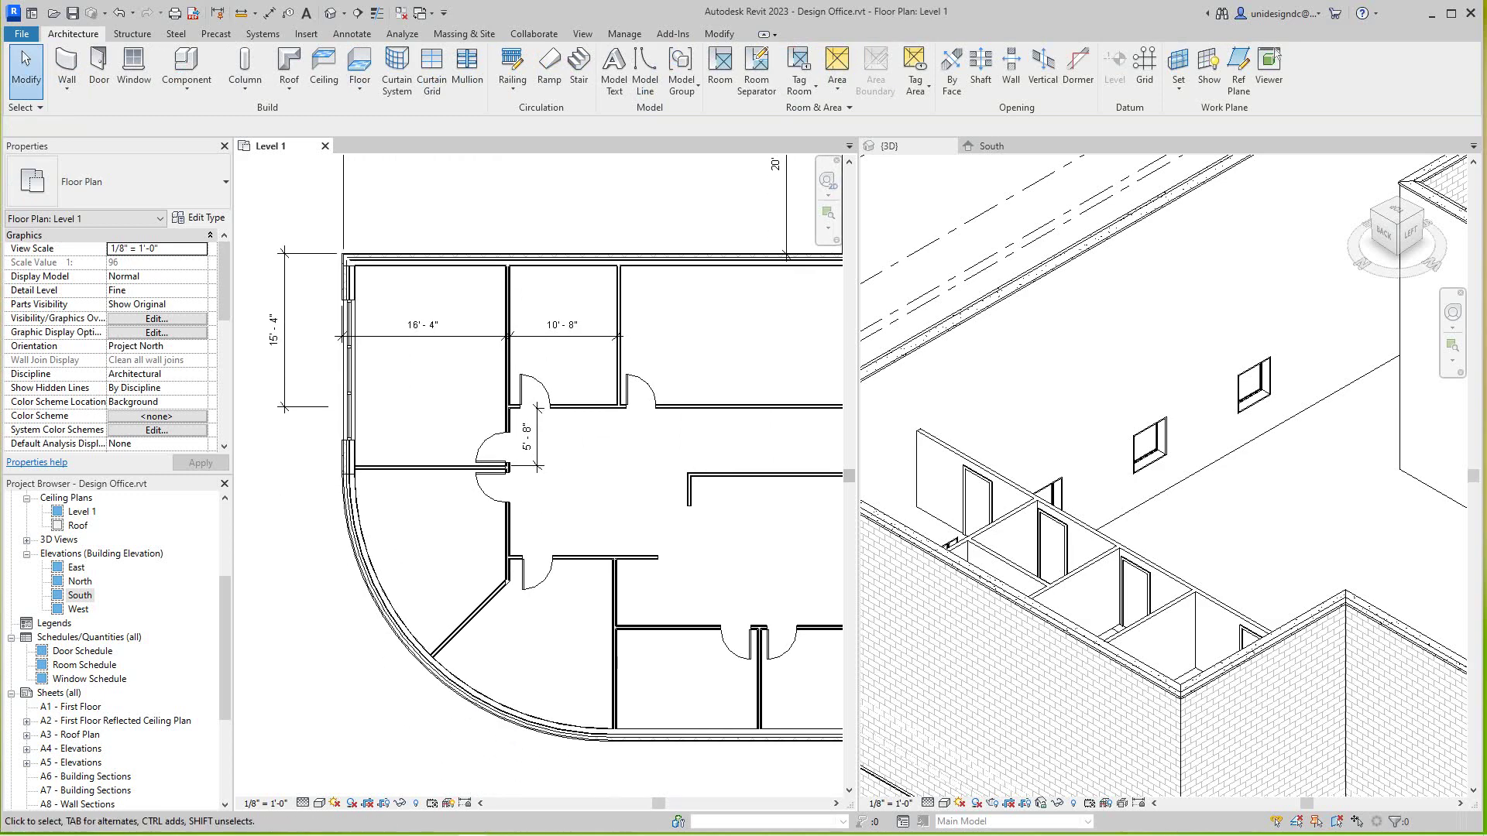
scroll(557, 465, down, 1)
scroll(557, 465, down, 1)
scroll(558, 407, up, 2)
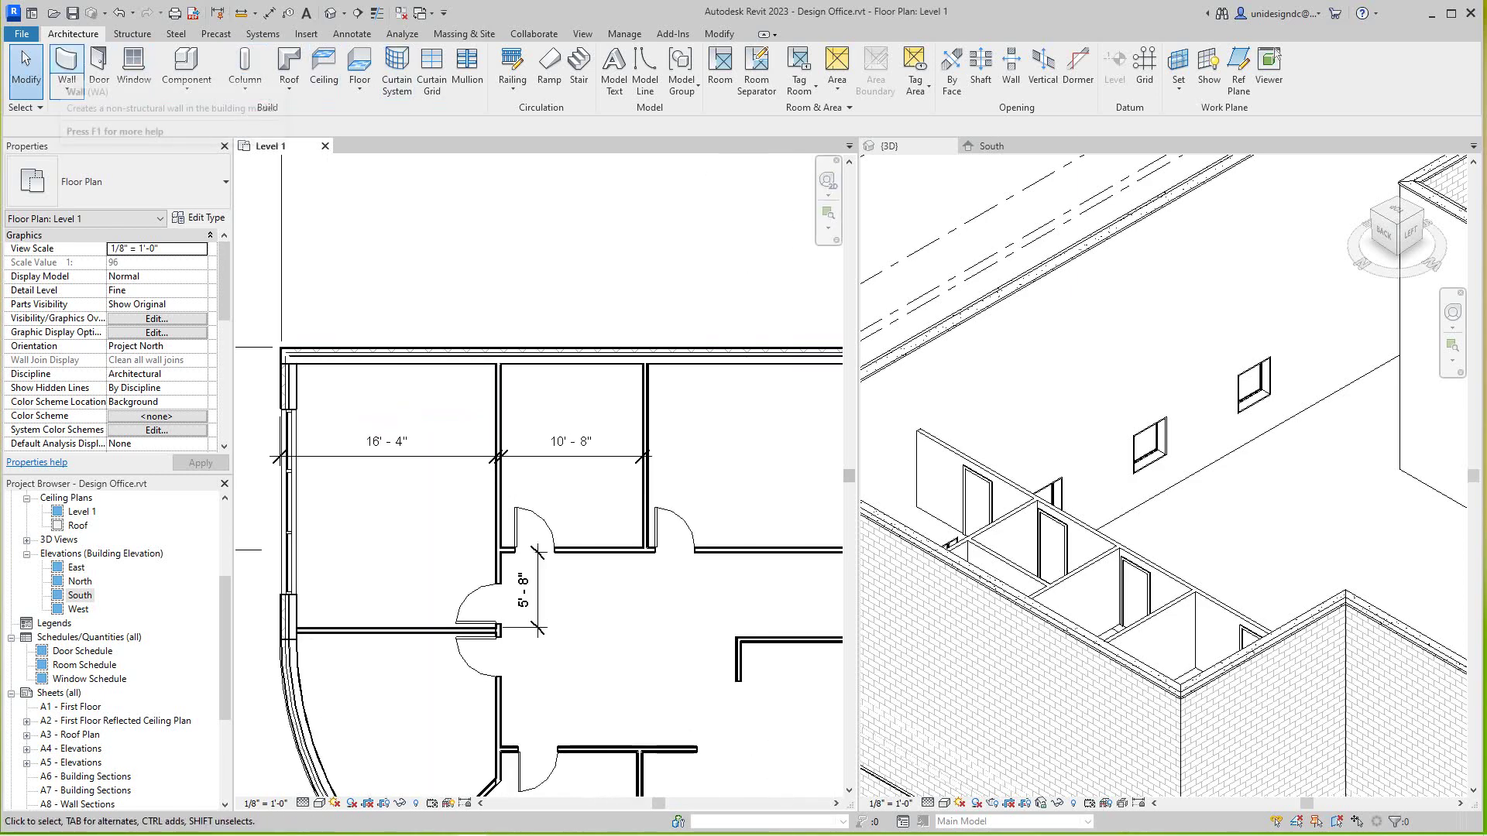
Draw the first Storefront curtain wall segment along the top exterior wall.
click(67, 67)
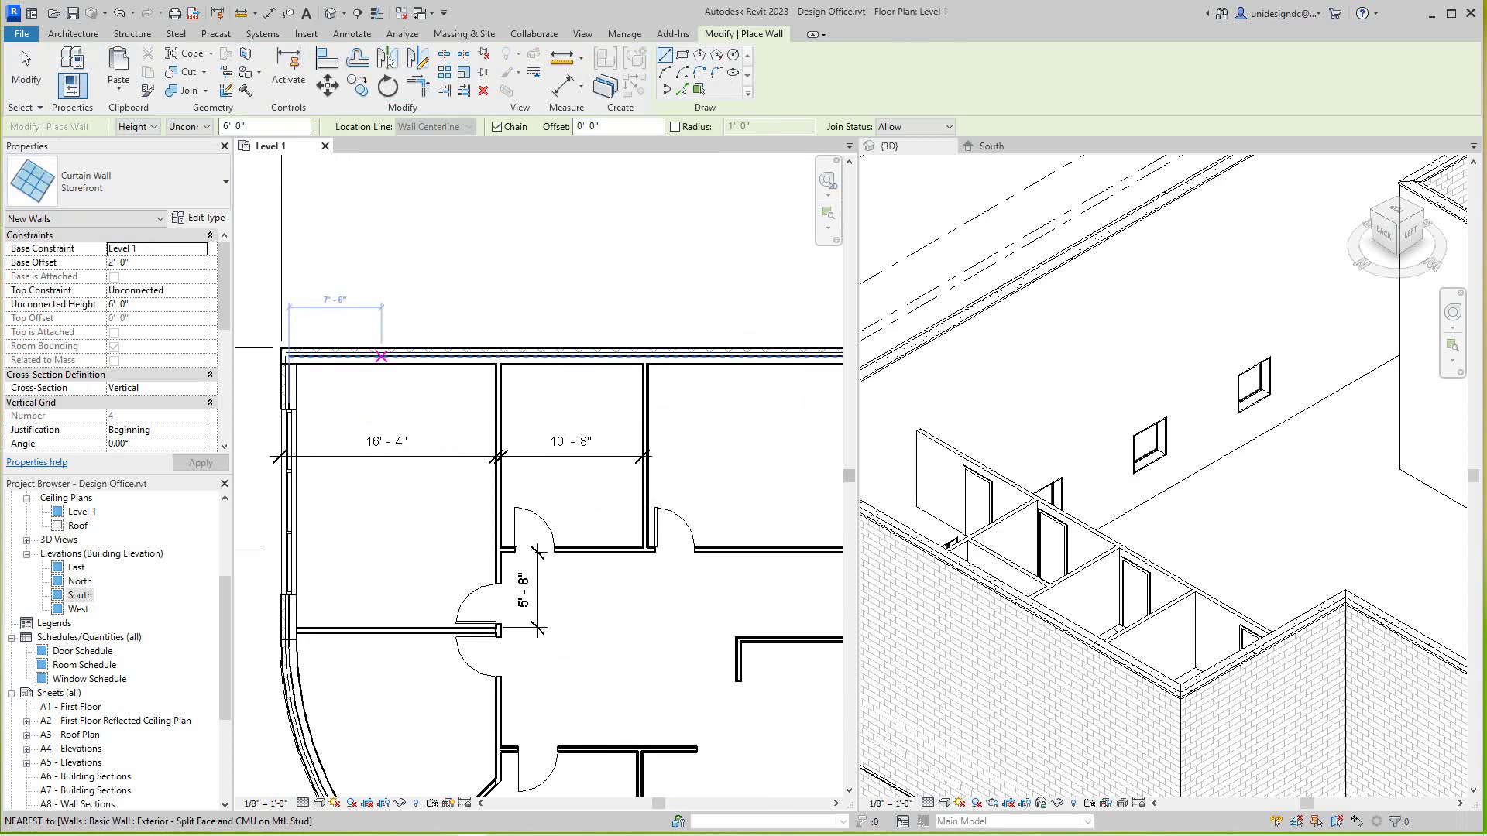
click(381, 357)
scroll(395, 349, down, 3)
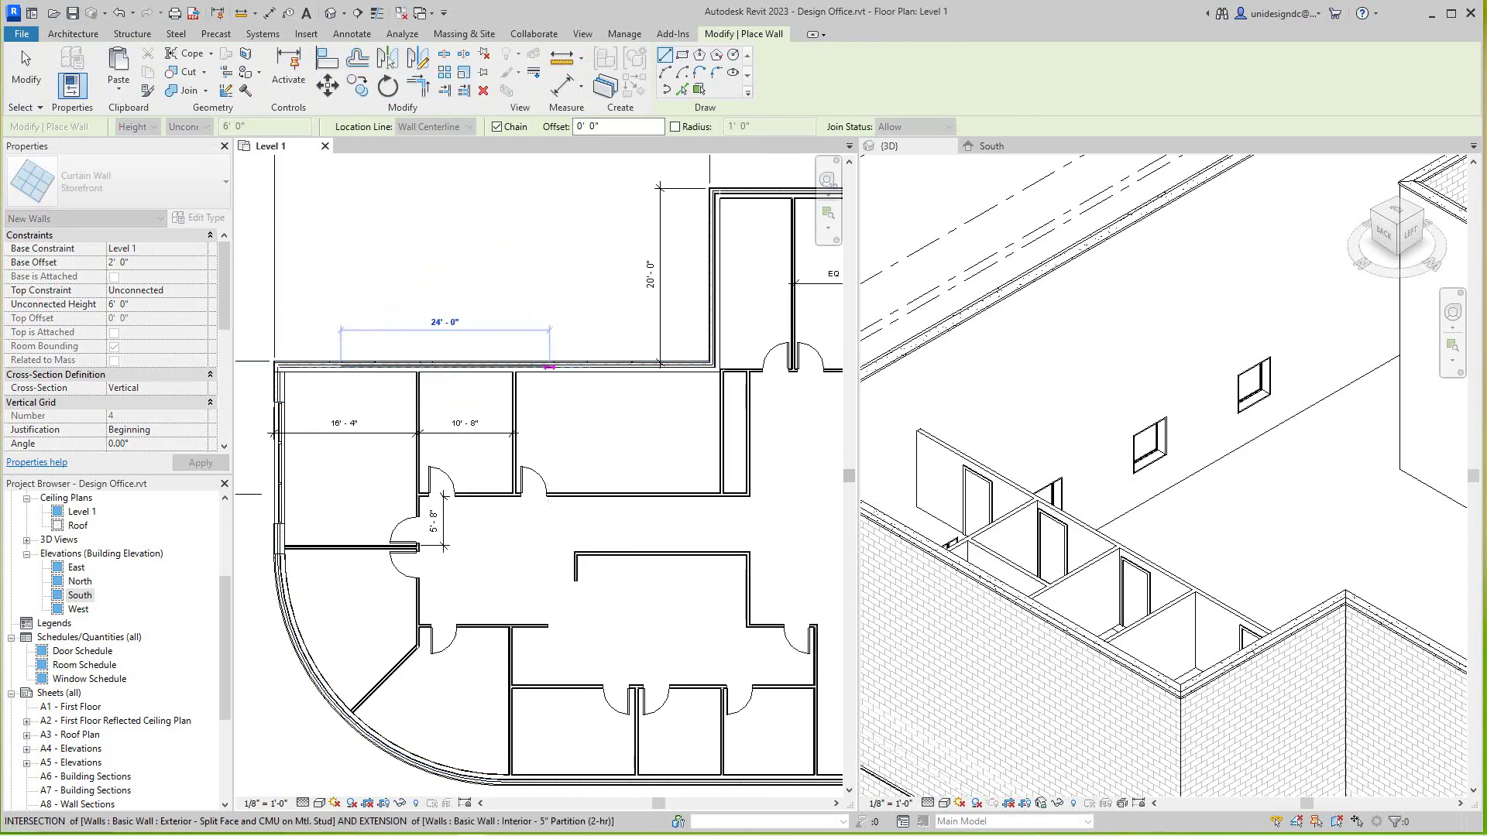
scroll(551, 367, up, 2)
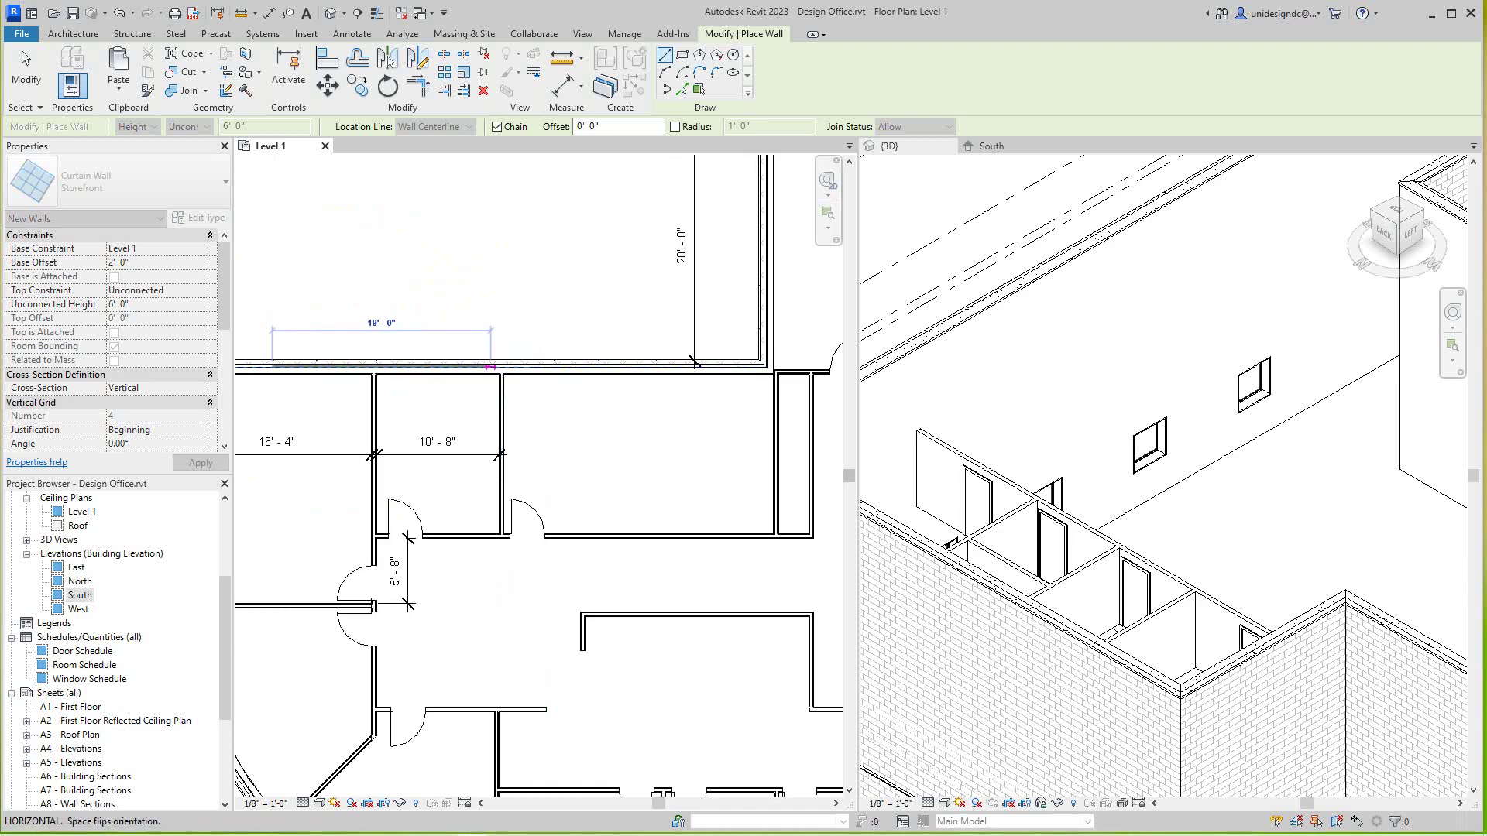
click(494, 370)
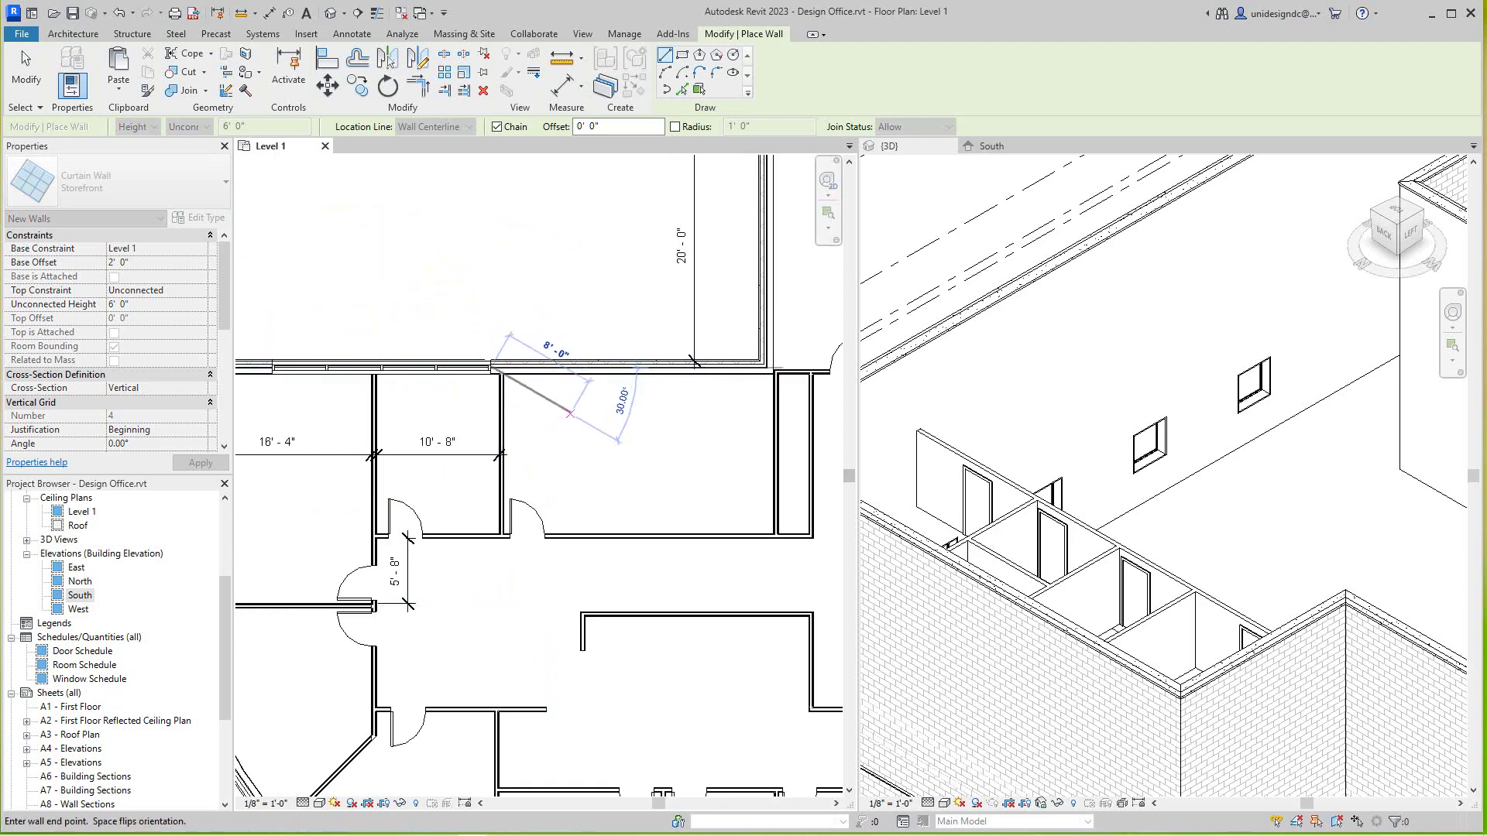
right_click(547, 385)
click(586, 395)
scroll(546, 383, down, 2)
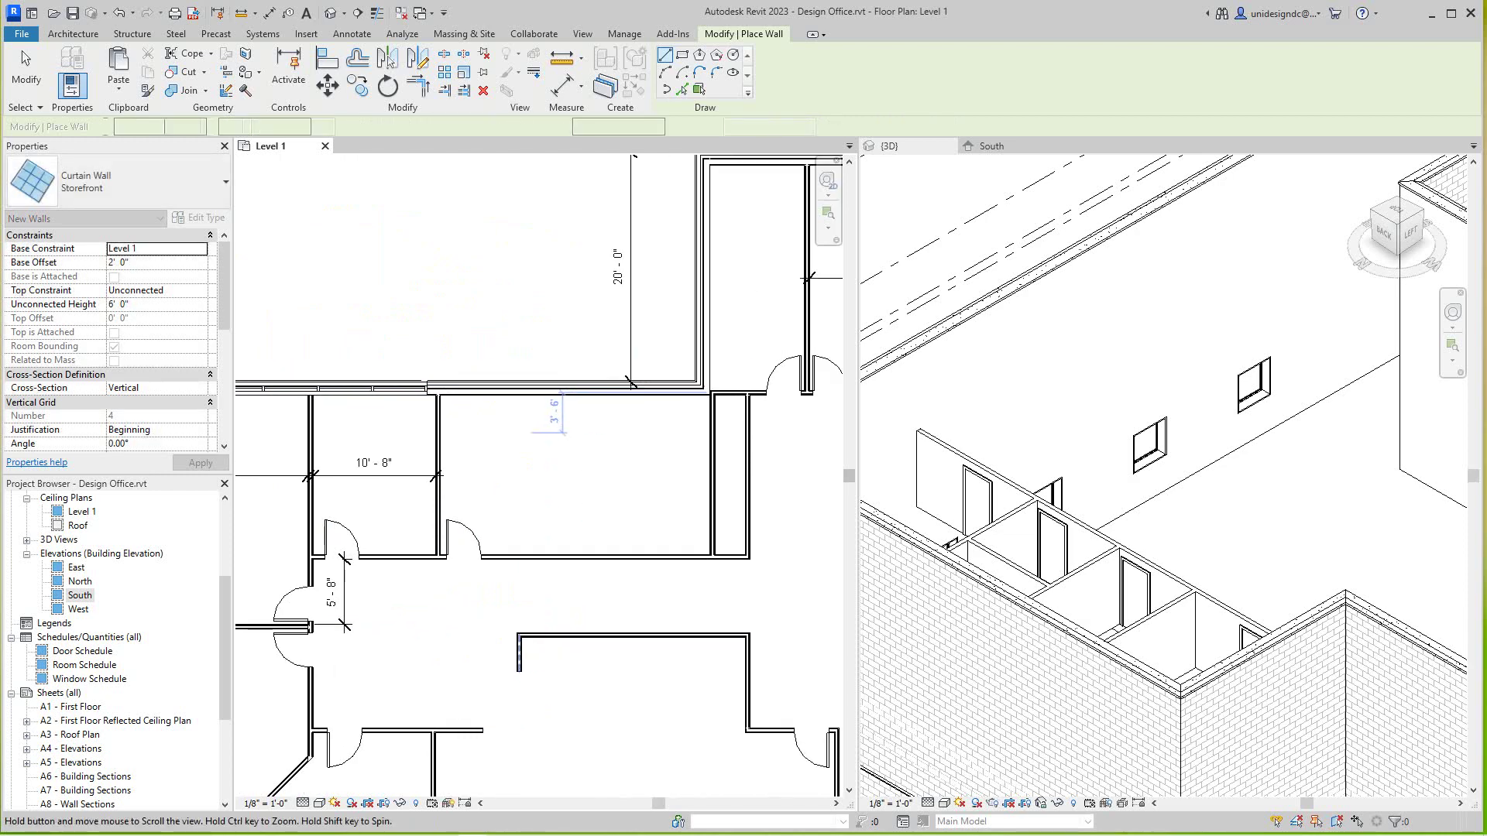
Add a second 20'-11 7/8" Storefront segment on the top wall, then exit placement.
click(442, 383)
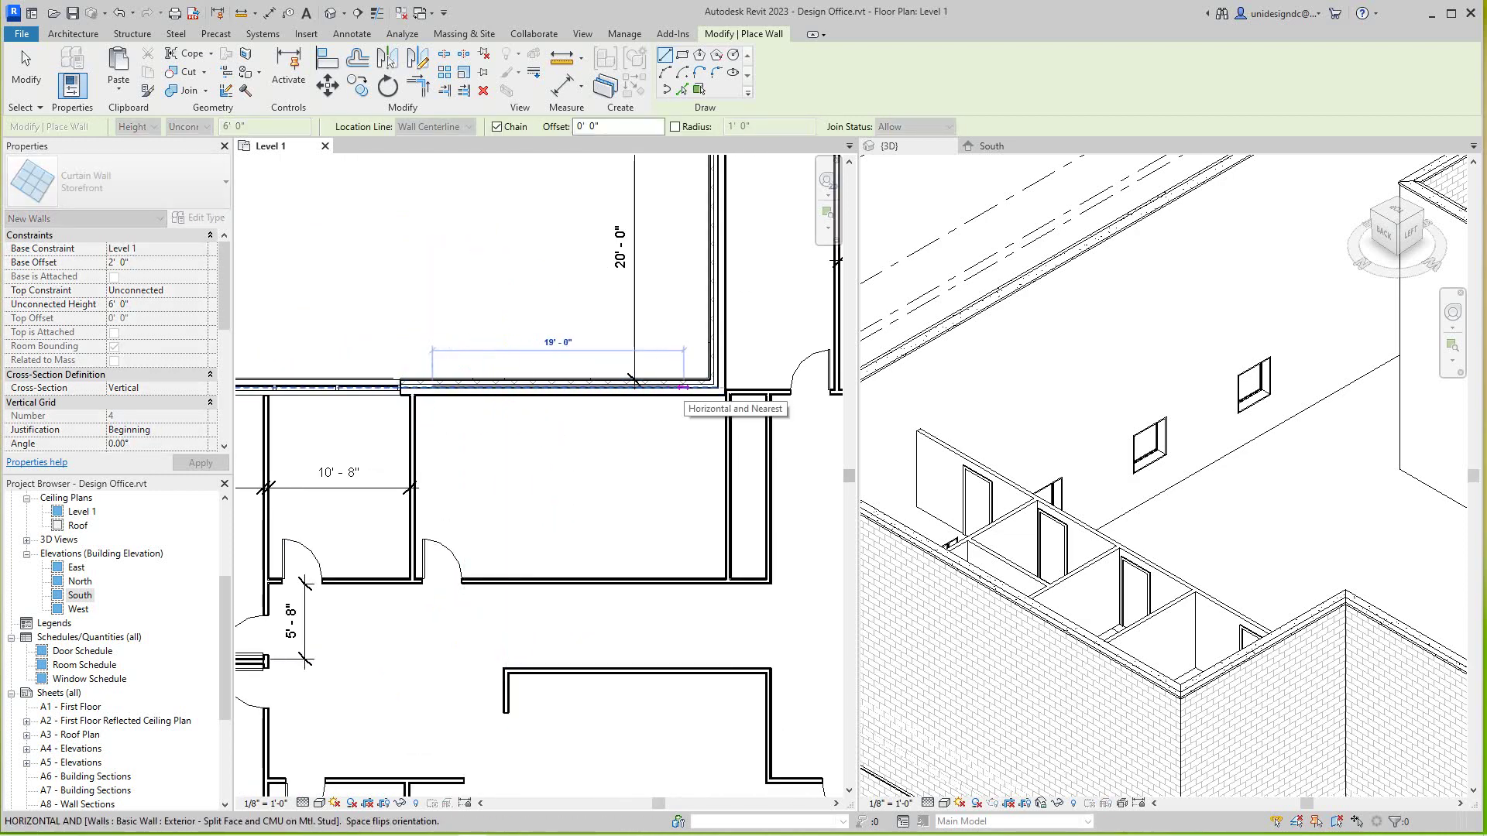
scroll(635, 379, up, 2)
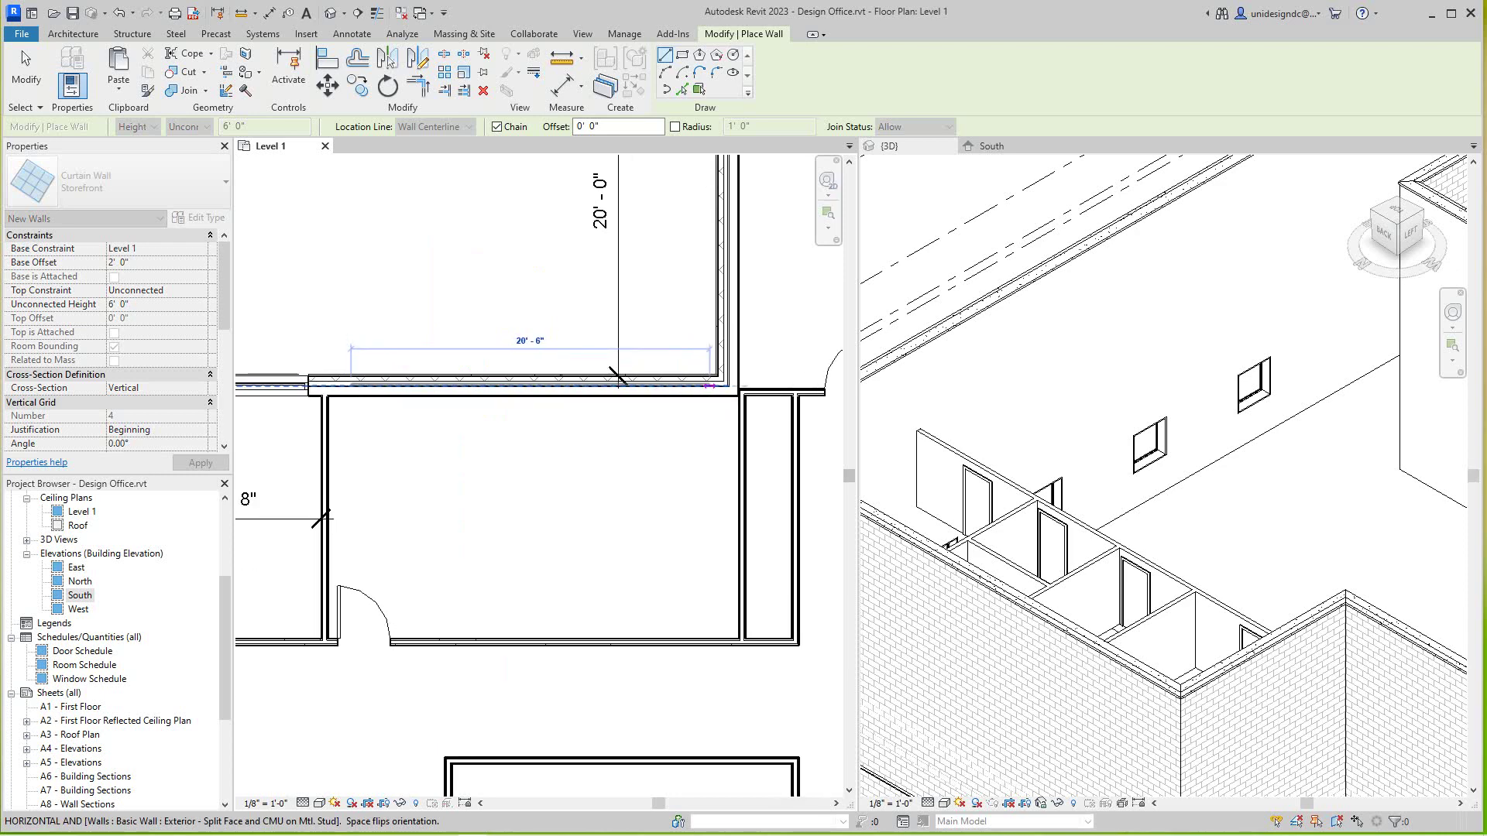
click(709, 387)
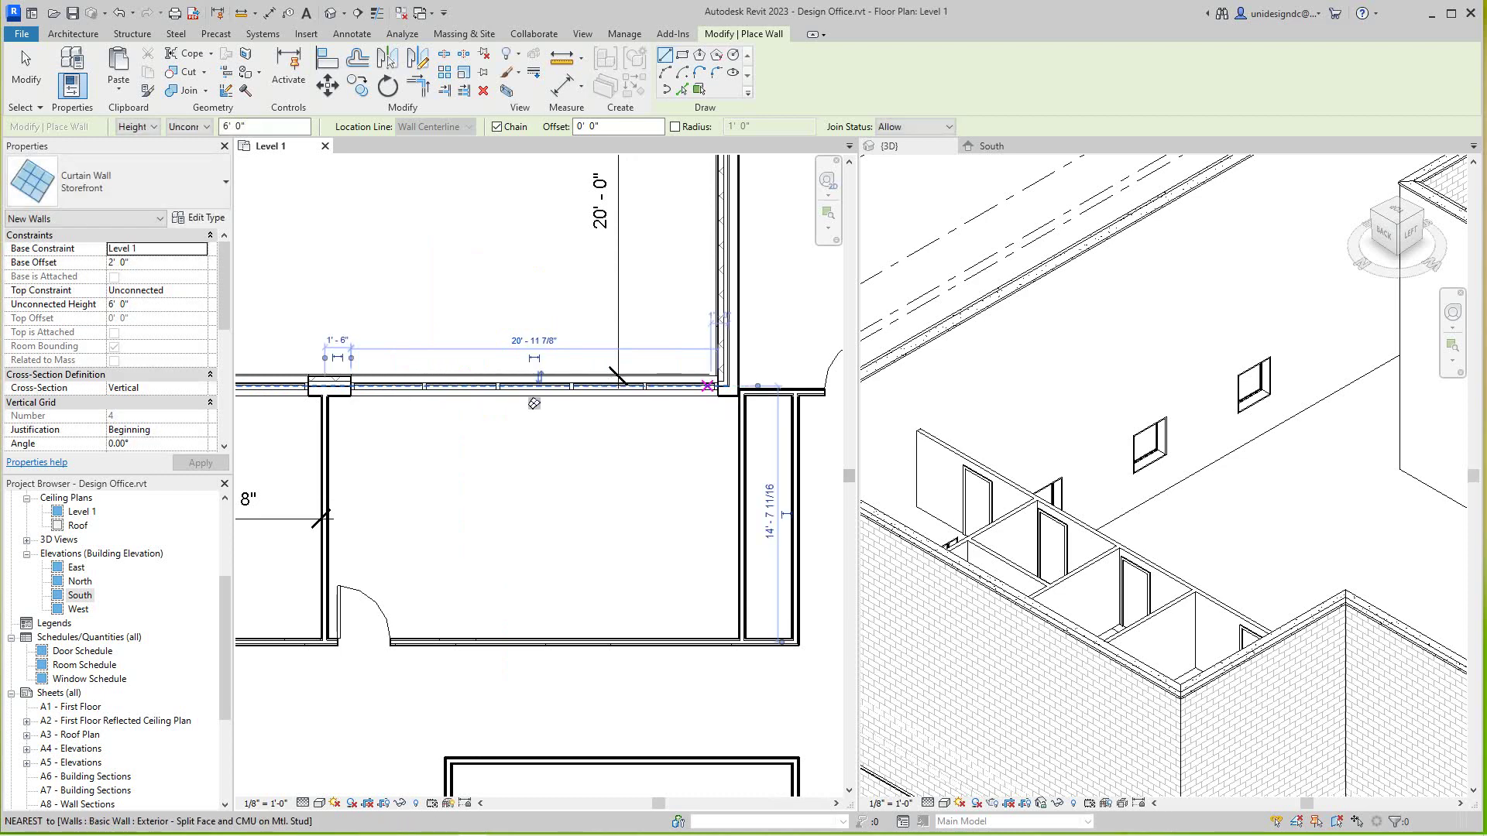
right_click(711, 388)
click(748, 397)
scroll(534, 466, down, 4)
scroll(535, 464, down, 2)
right_click(567, 492)
Draw a 20' Storefront curtain wall along the lower-right wing's left wall.
click(592, 502)
scroll(697, 406, down, 2)
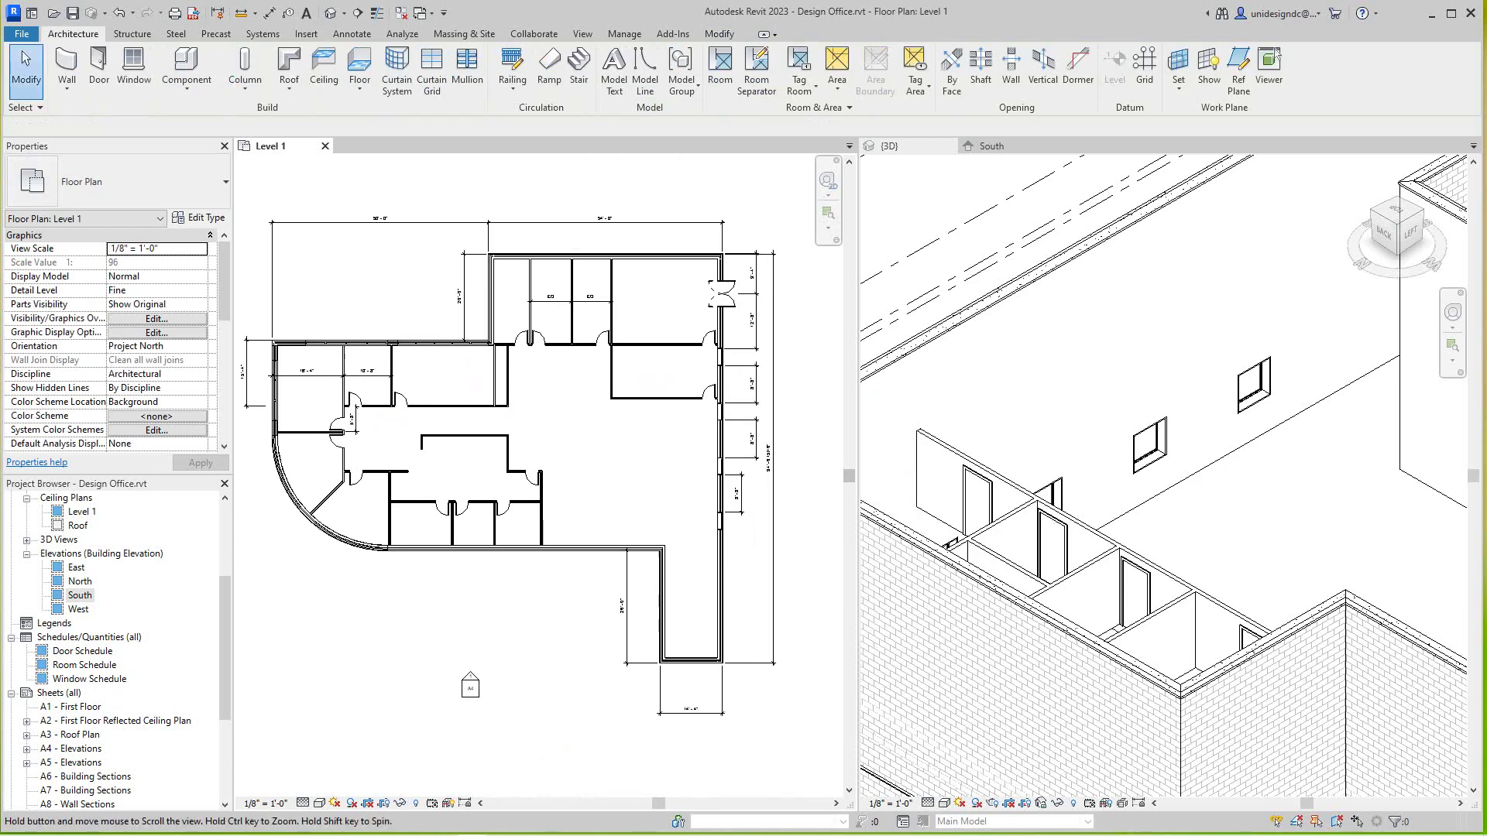
middle_drag(721, 464, 796, 315)
scroll(615, 511, up, 3)
scroll(617, 511, up, 3)
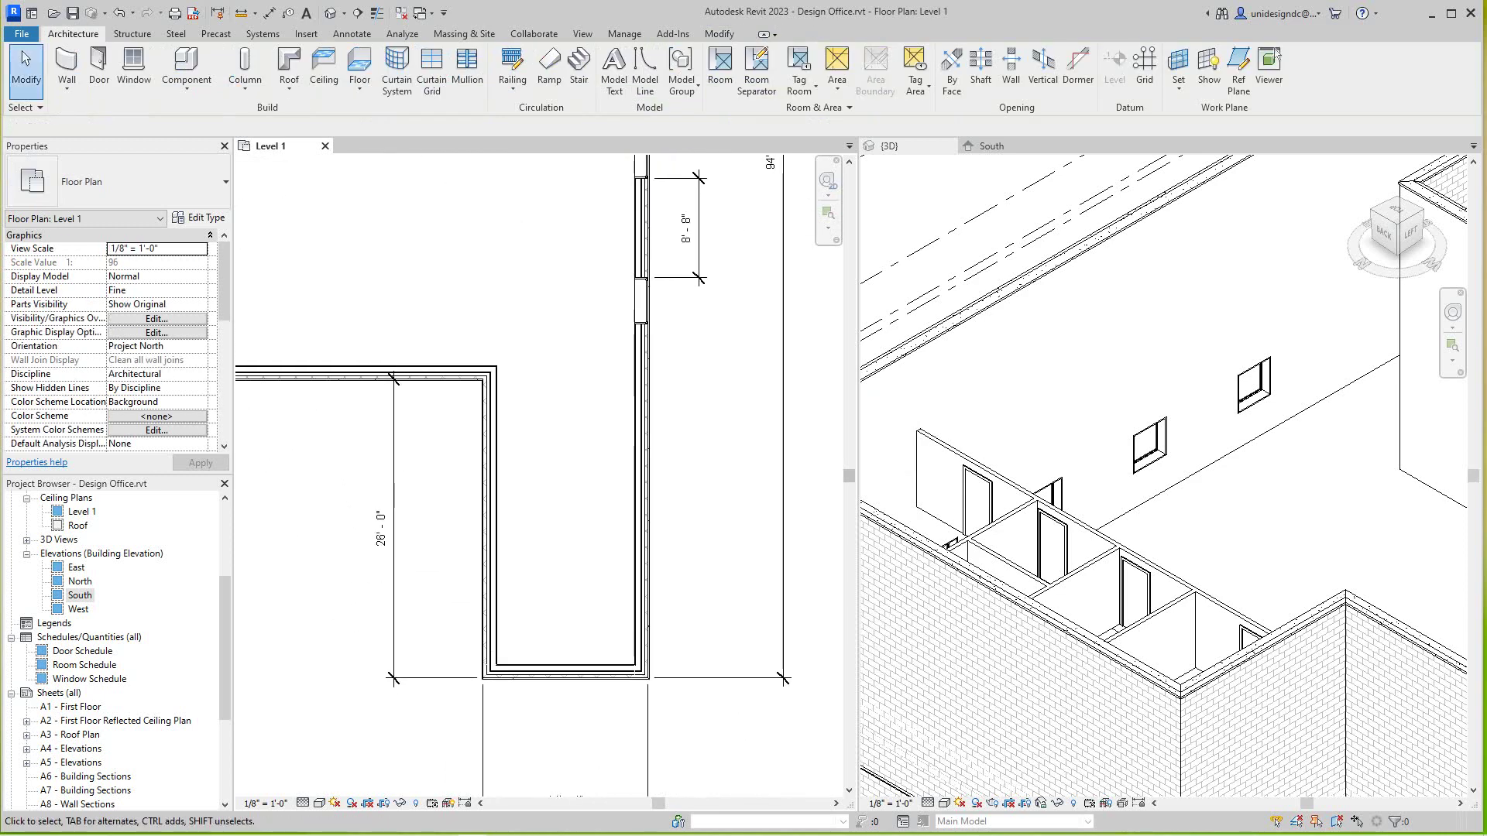
scroll(558, 464, down, 1)
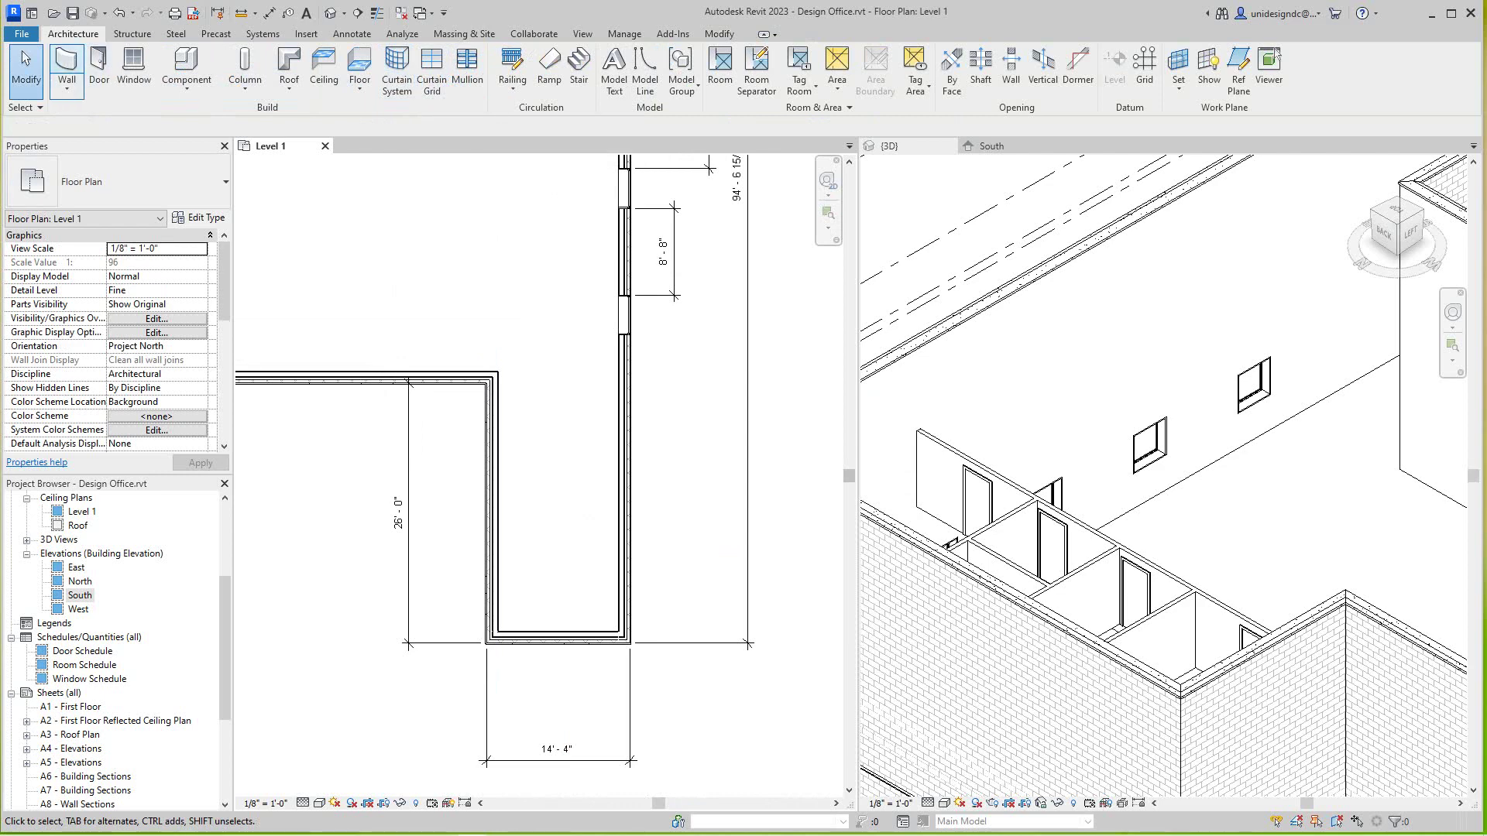
click(67, 72)
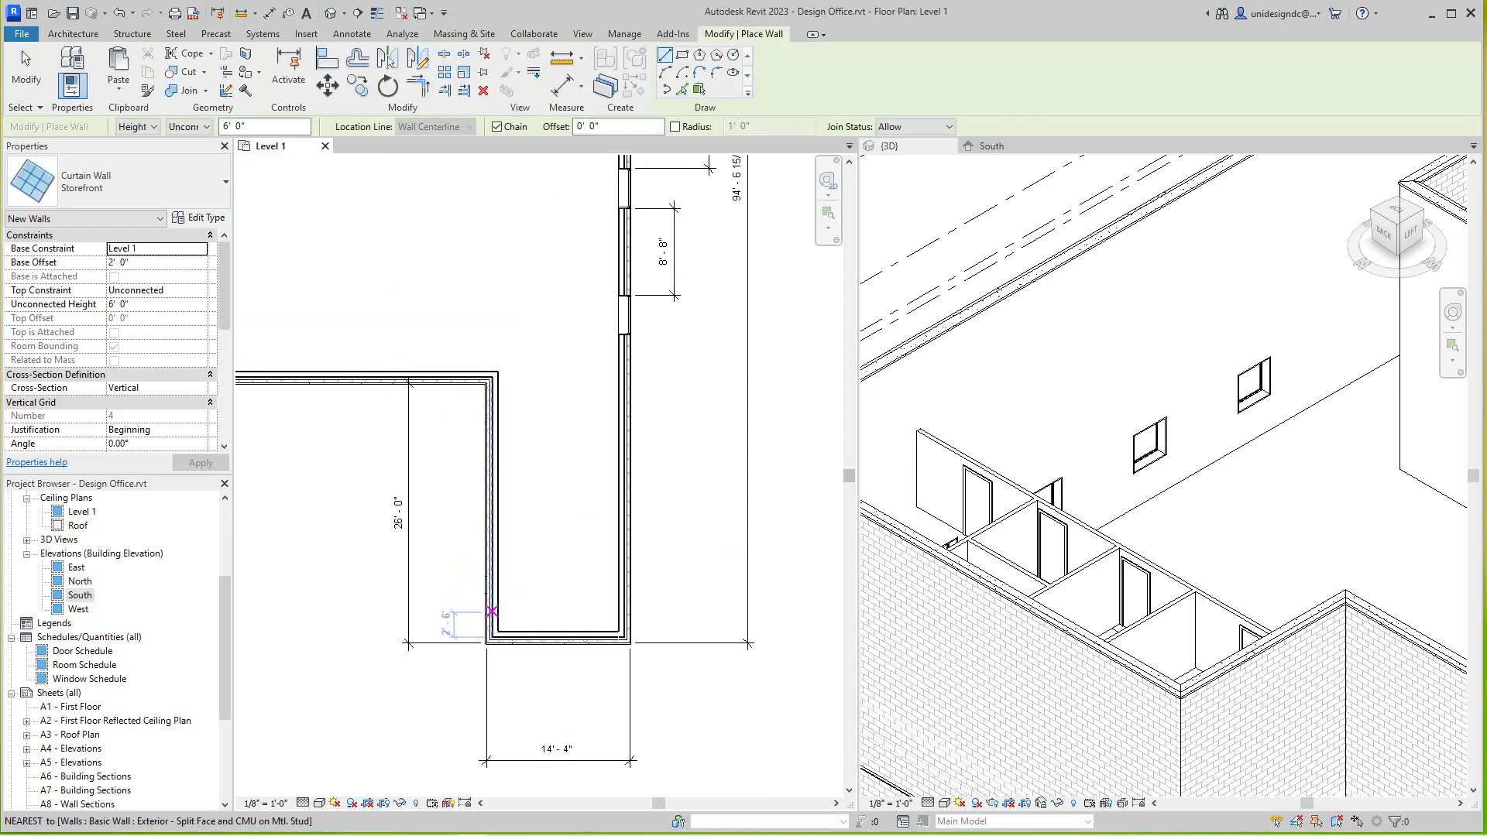
click(492, 608)
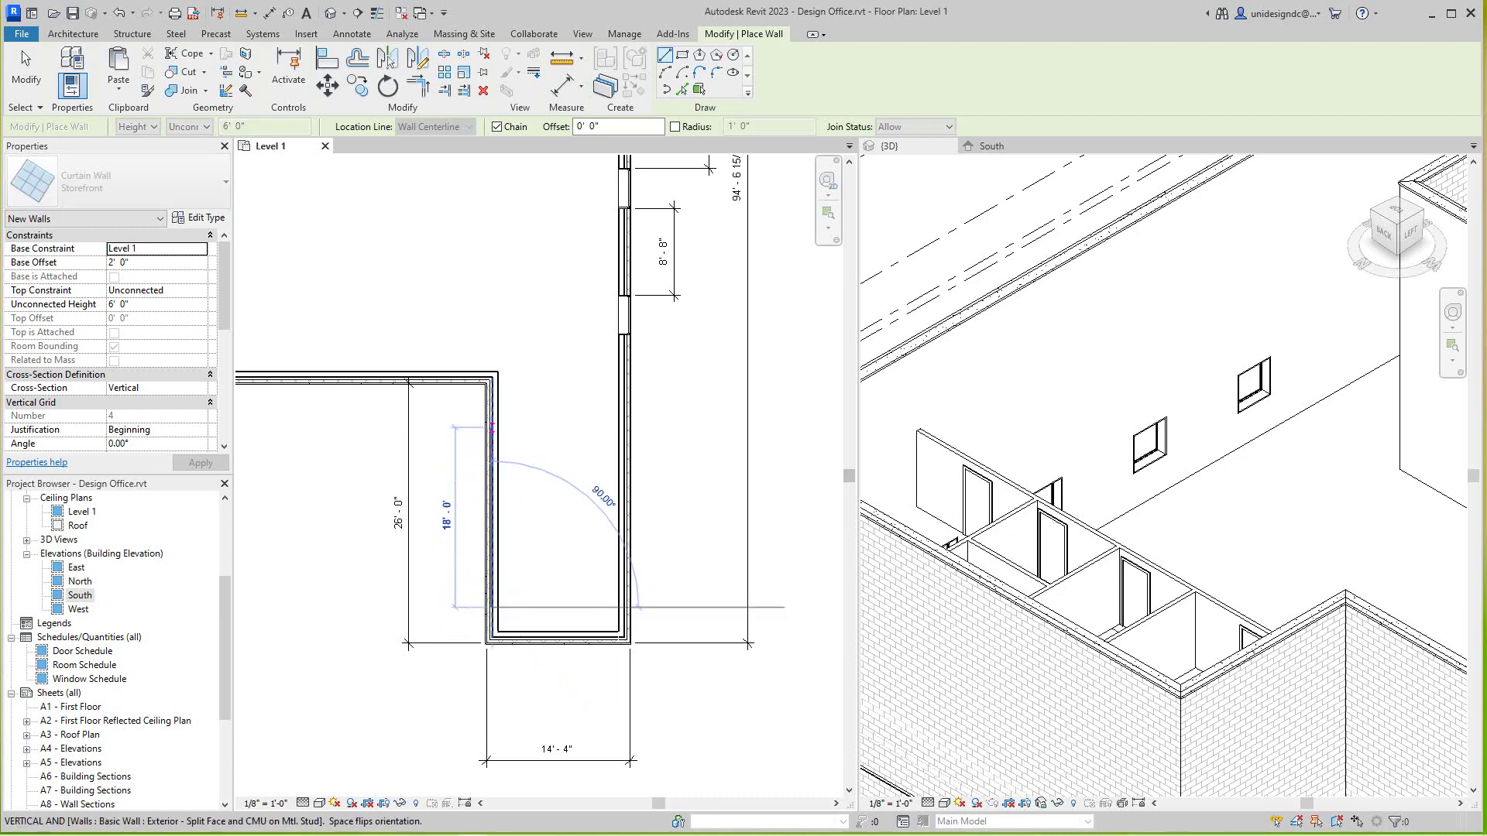
click(494, 409)
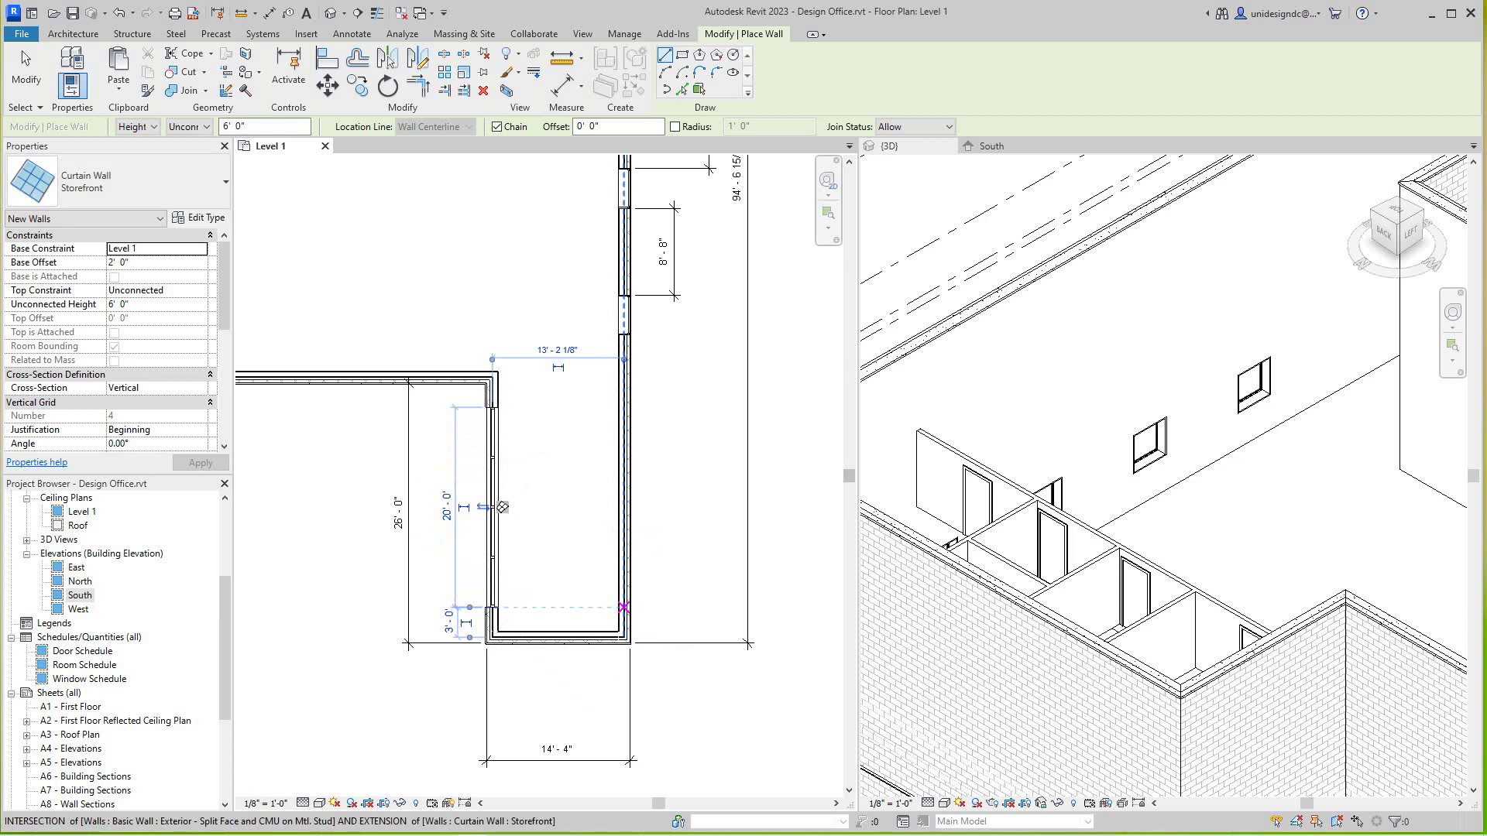
Add a Storefront curtain wall along the wing's right wall.
click(628, 608)
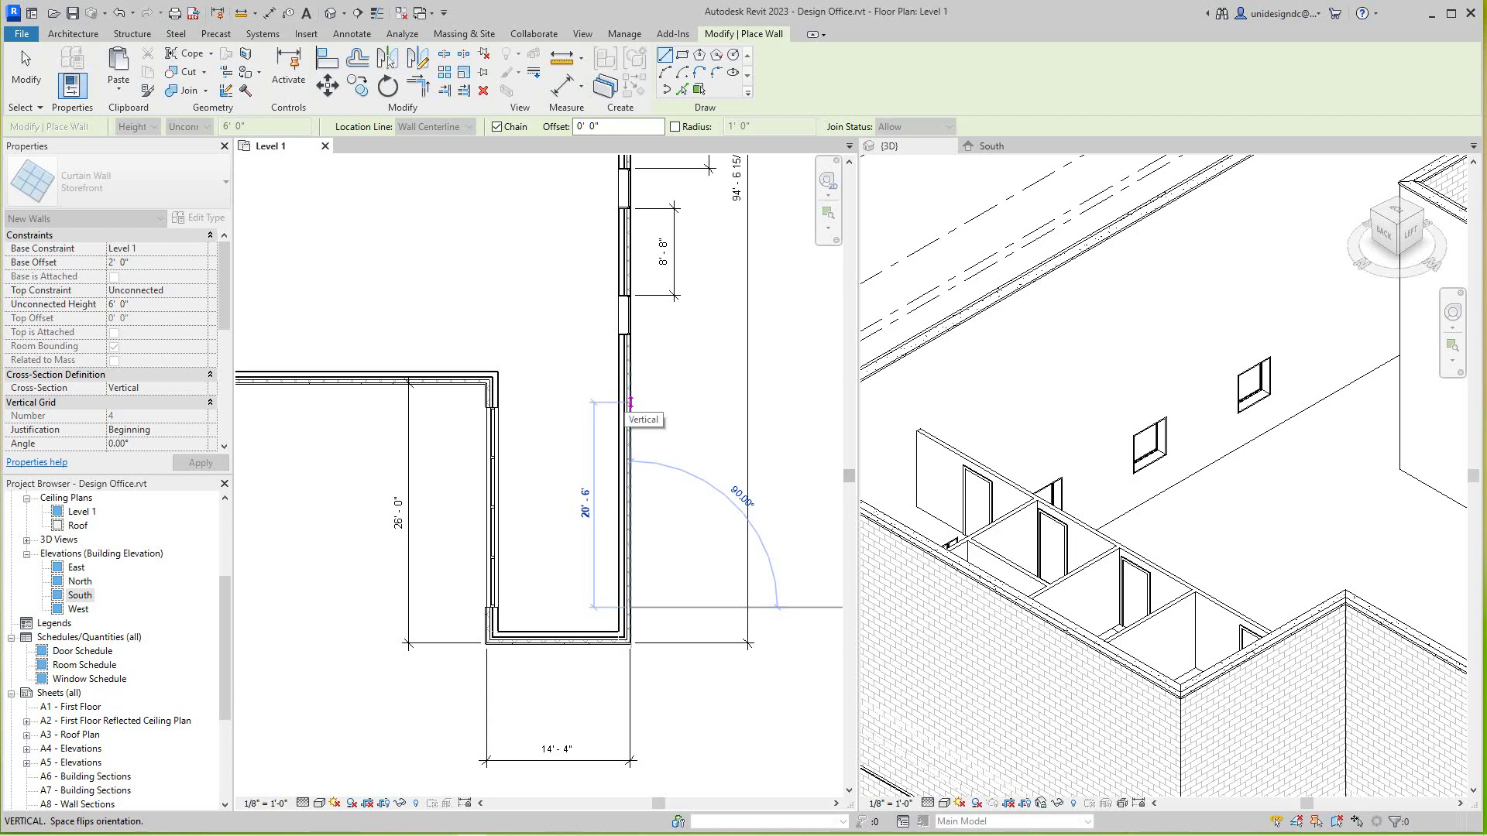
click(630, 404)
right_click(641, 404)
click(663, 415)
scroll(546, 465, up, 3)
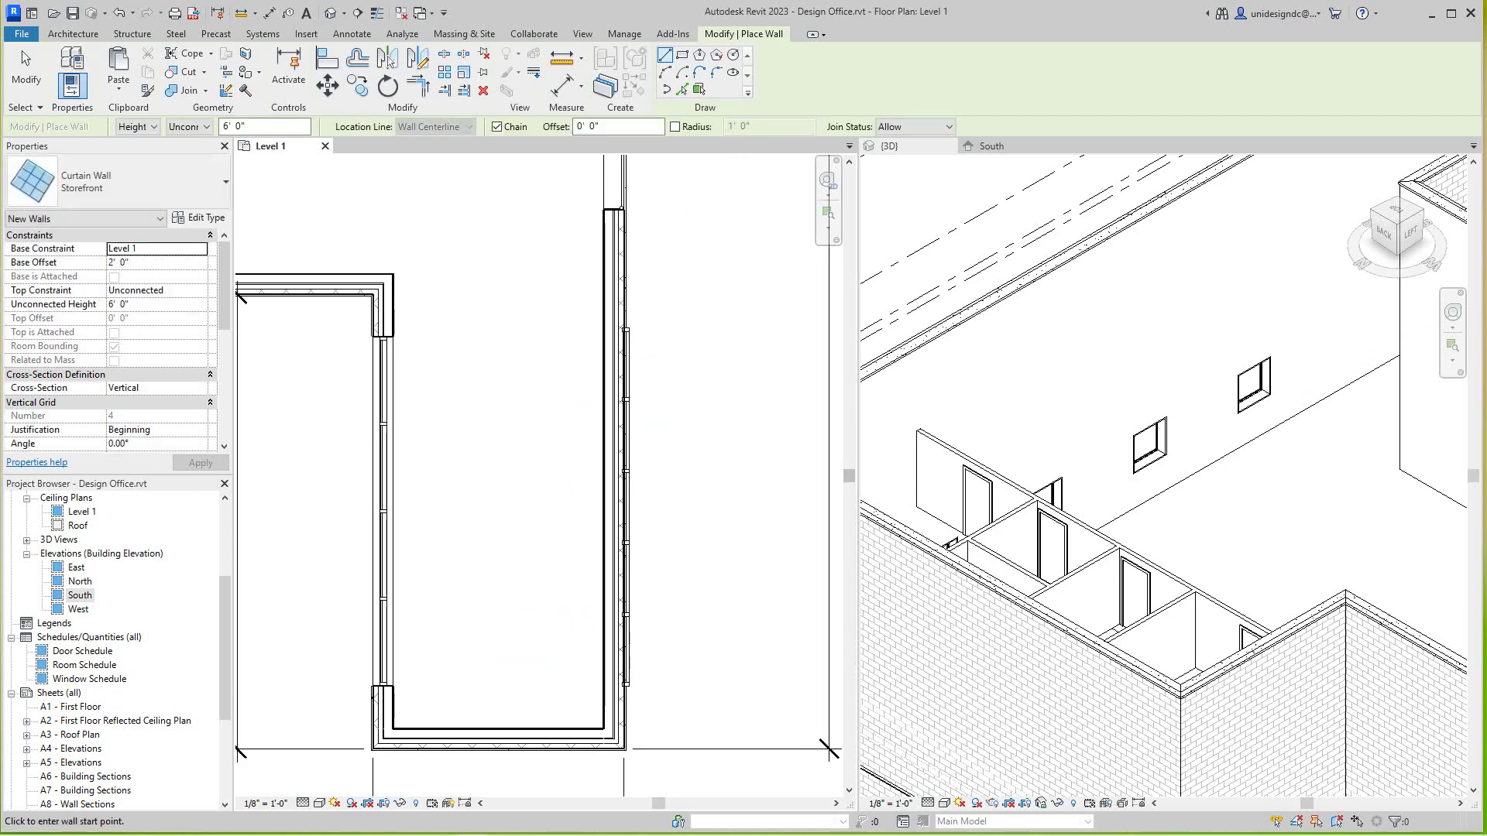
key(Escape)
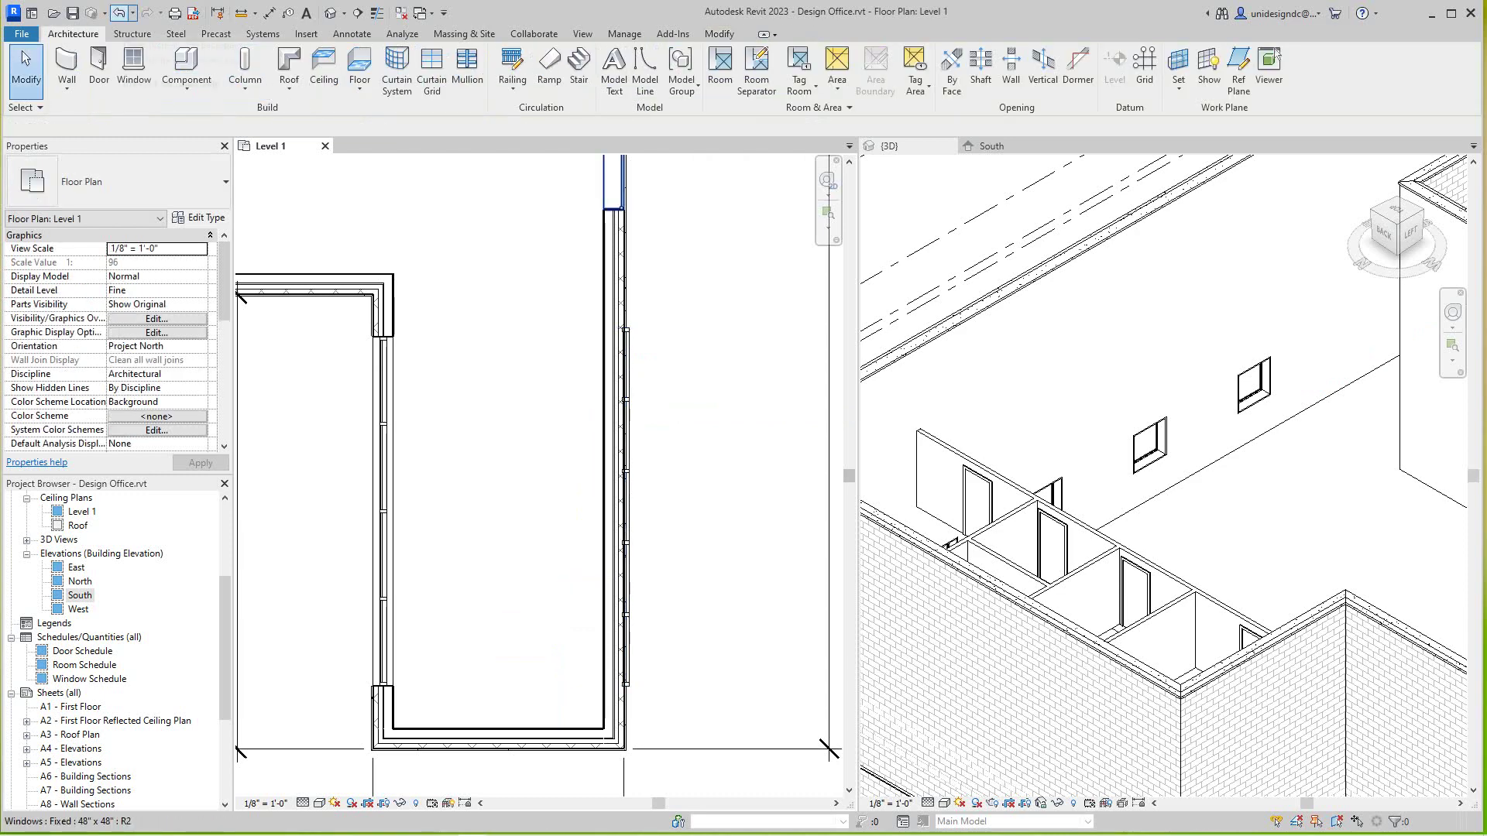
scroll(546, 465, down, 2)
scroll(547, 465, down, 2)
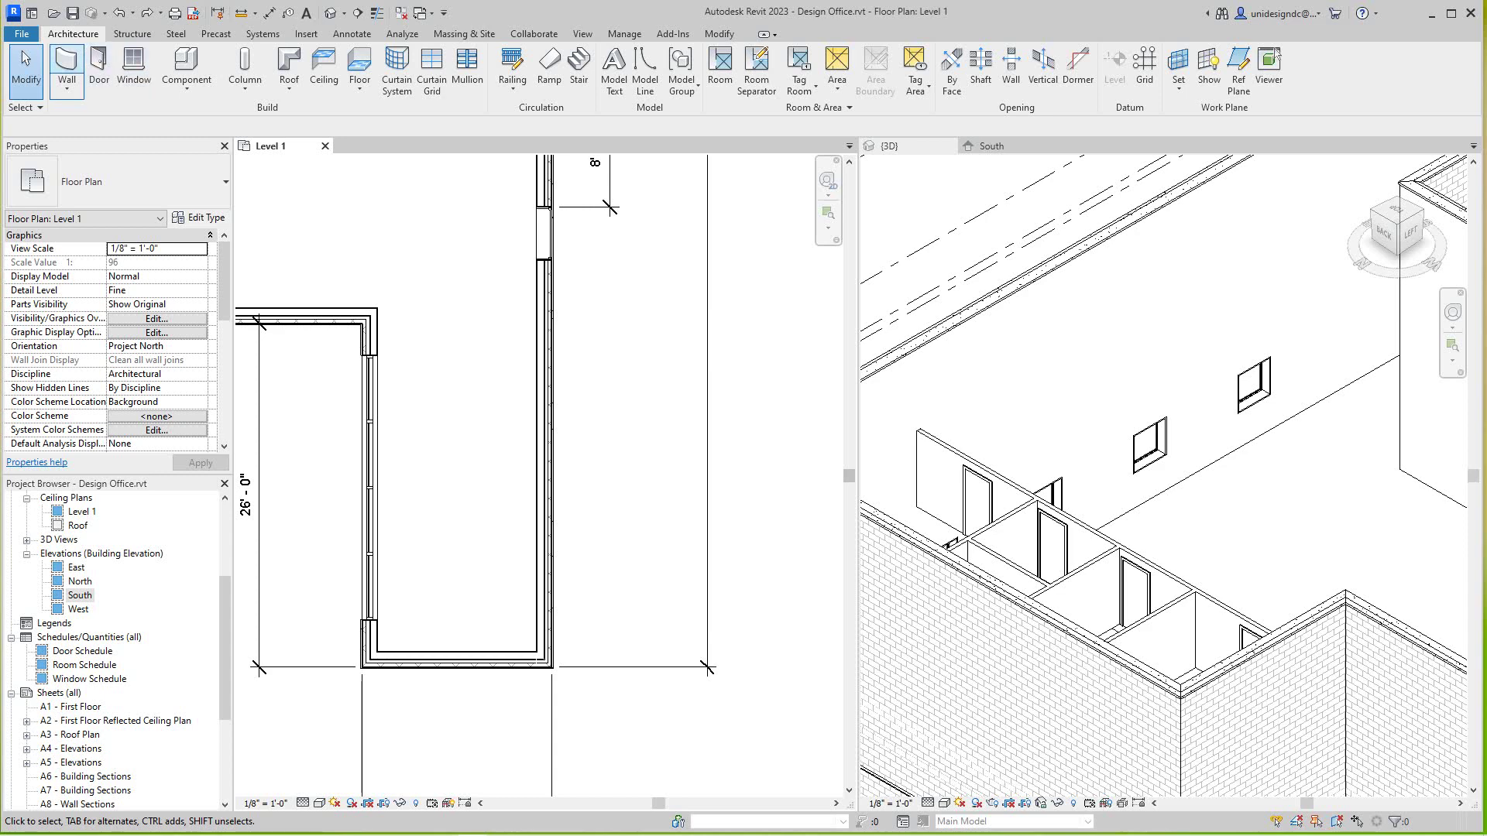
Redraw the right-side Storefront curtain wall and compare it with the left one.
click(65, 69)
click(547, 623)
click(547, 349)
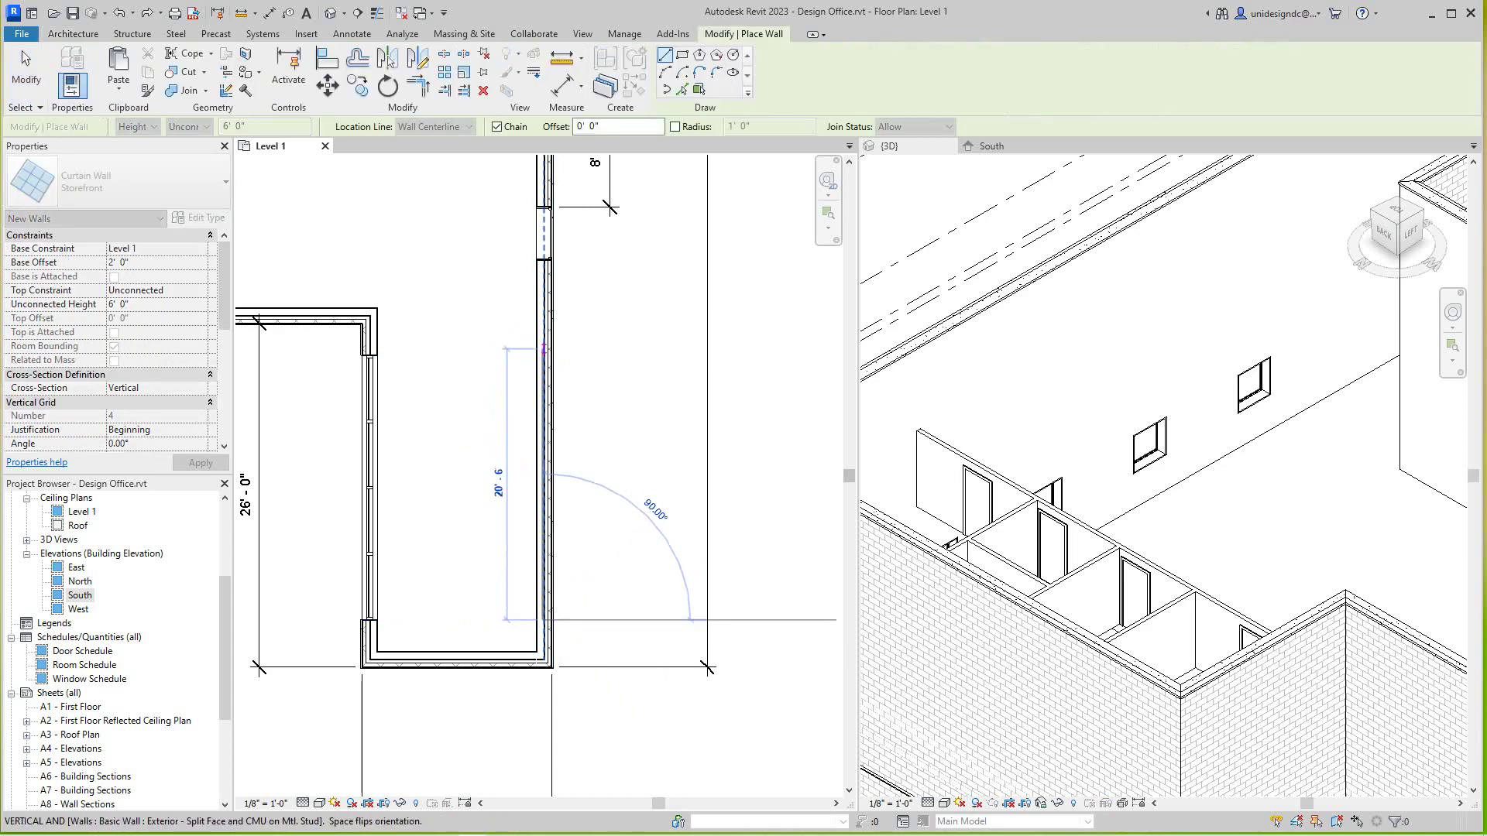
key(Escape)
key(Escape)
key(Escape)
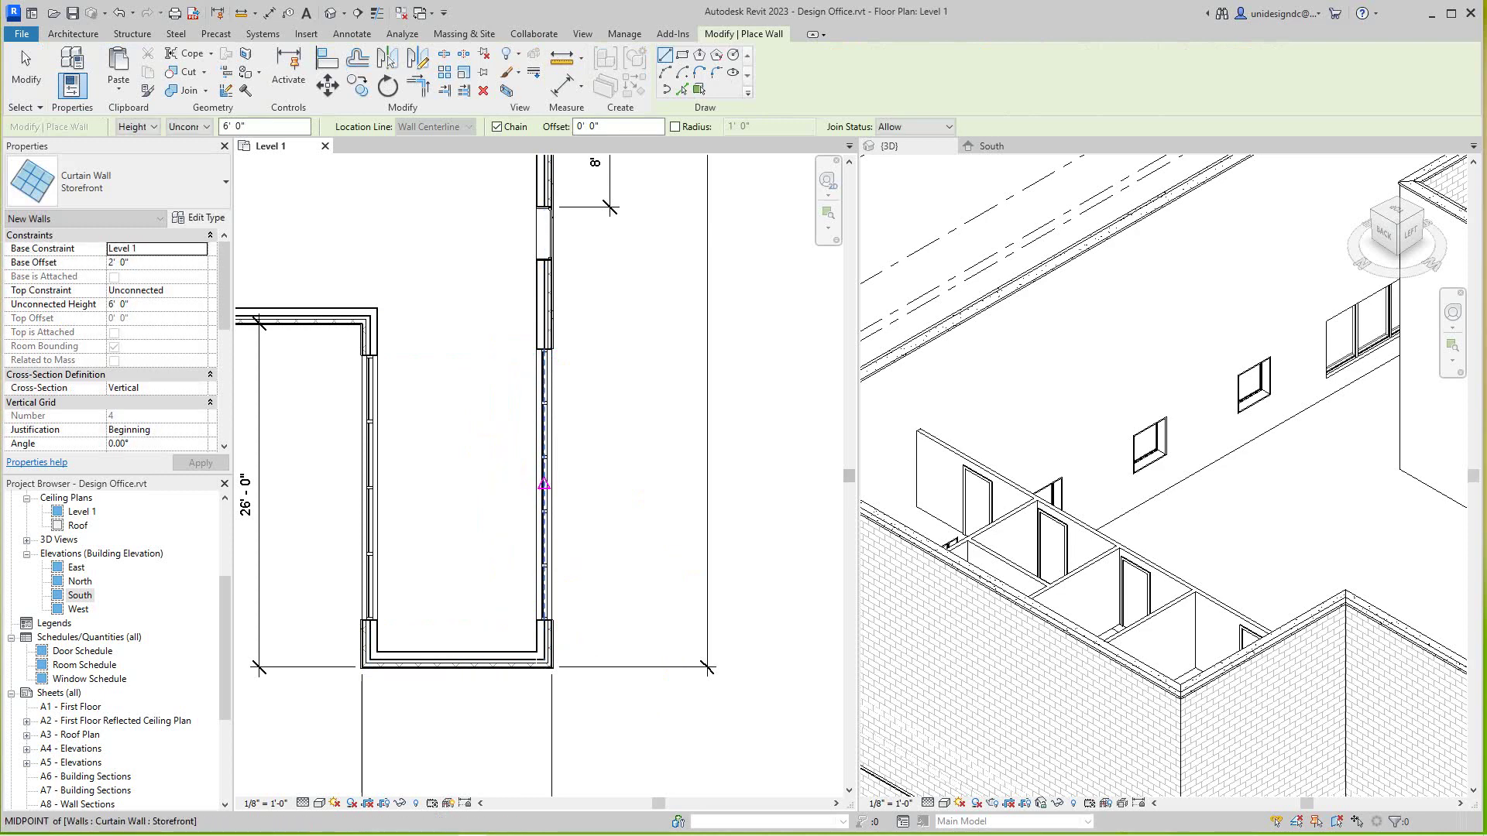
click(545, 485)
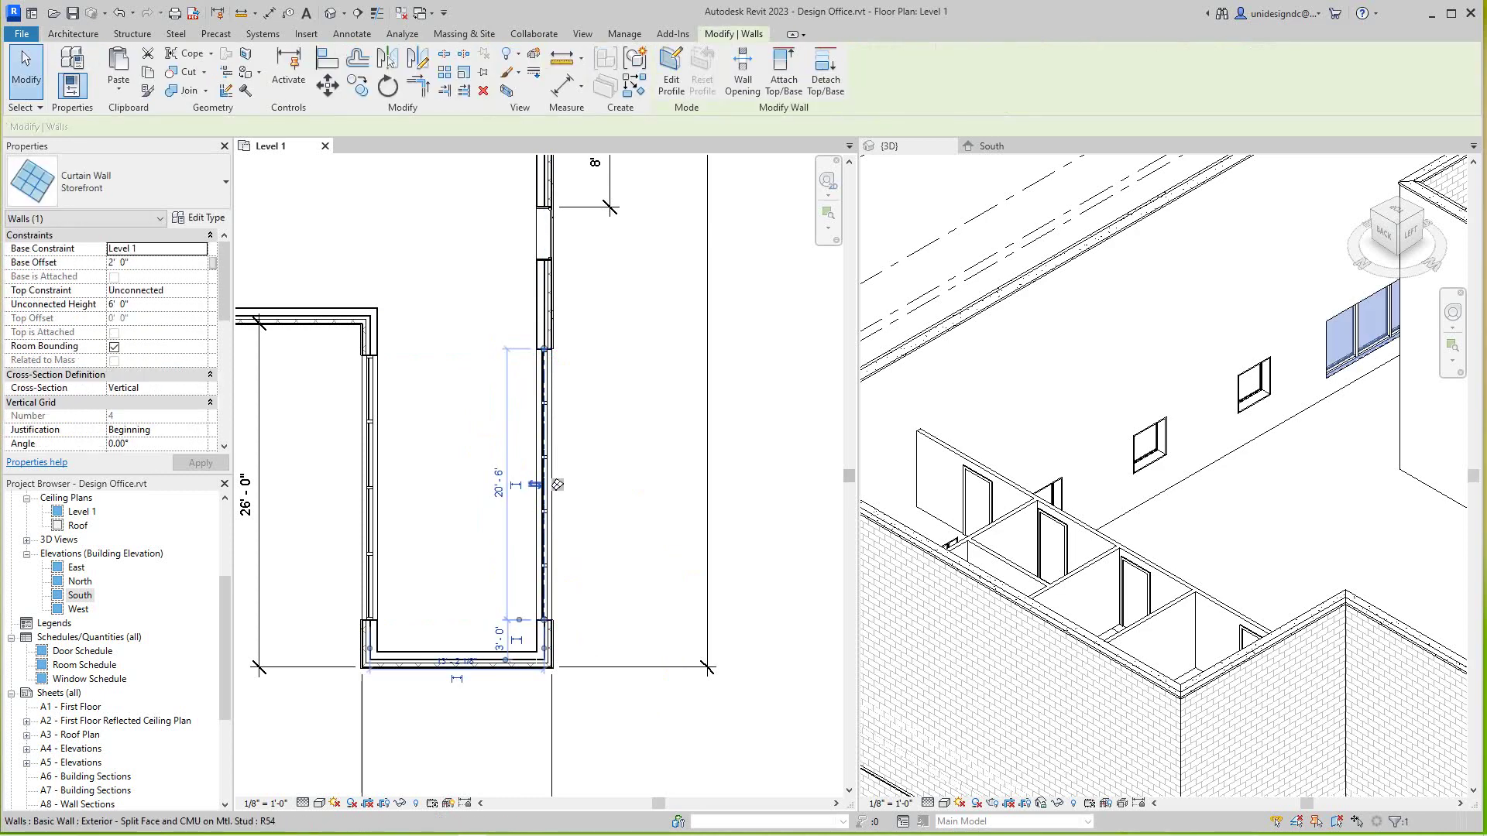
click(384, 488)
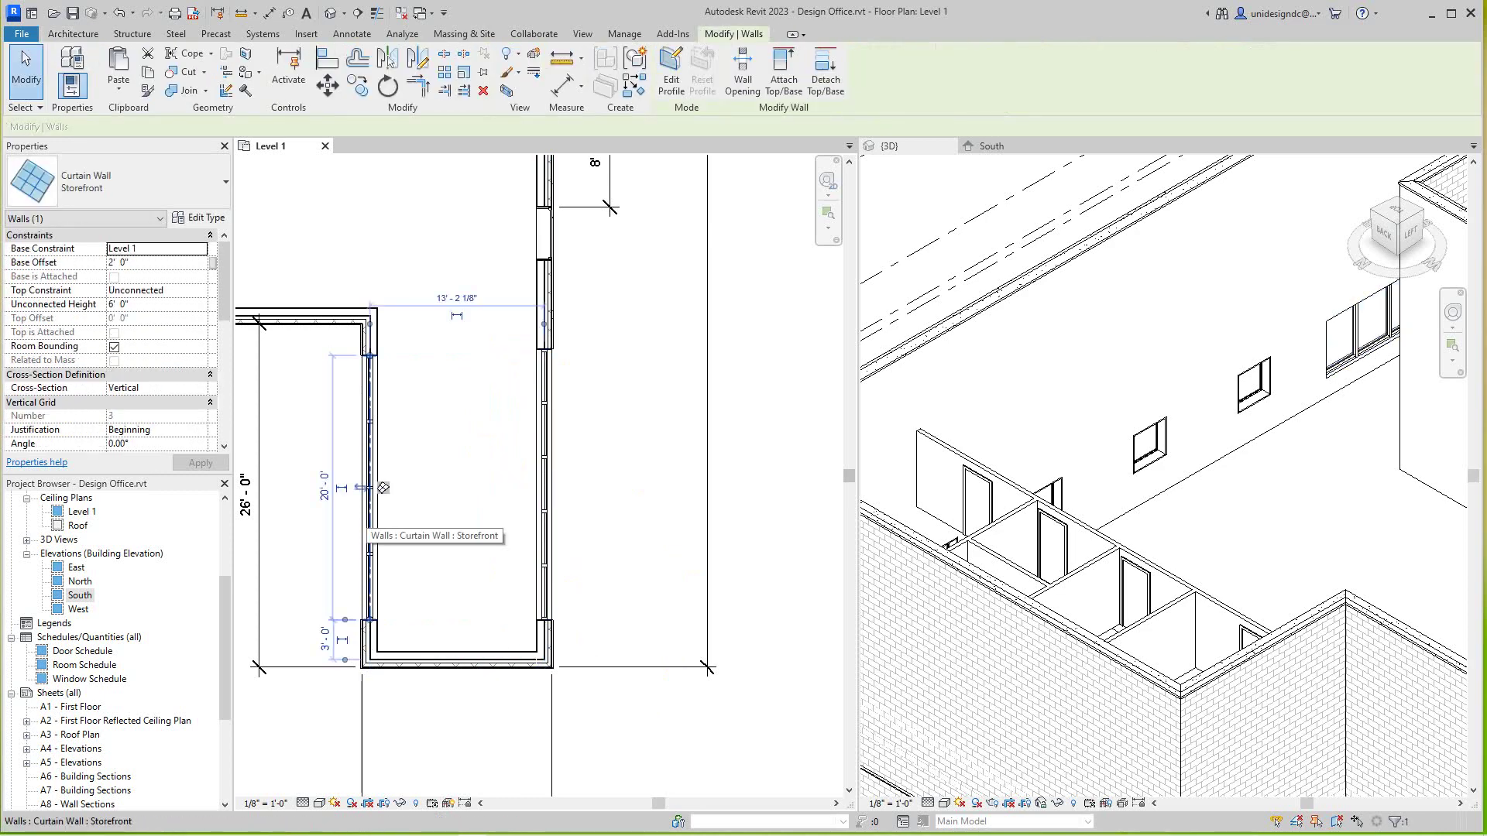
key(Escape)
scroll(383, 488, down, 1)
scroll(384, 489, down, 1)
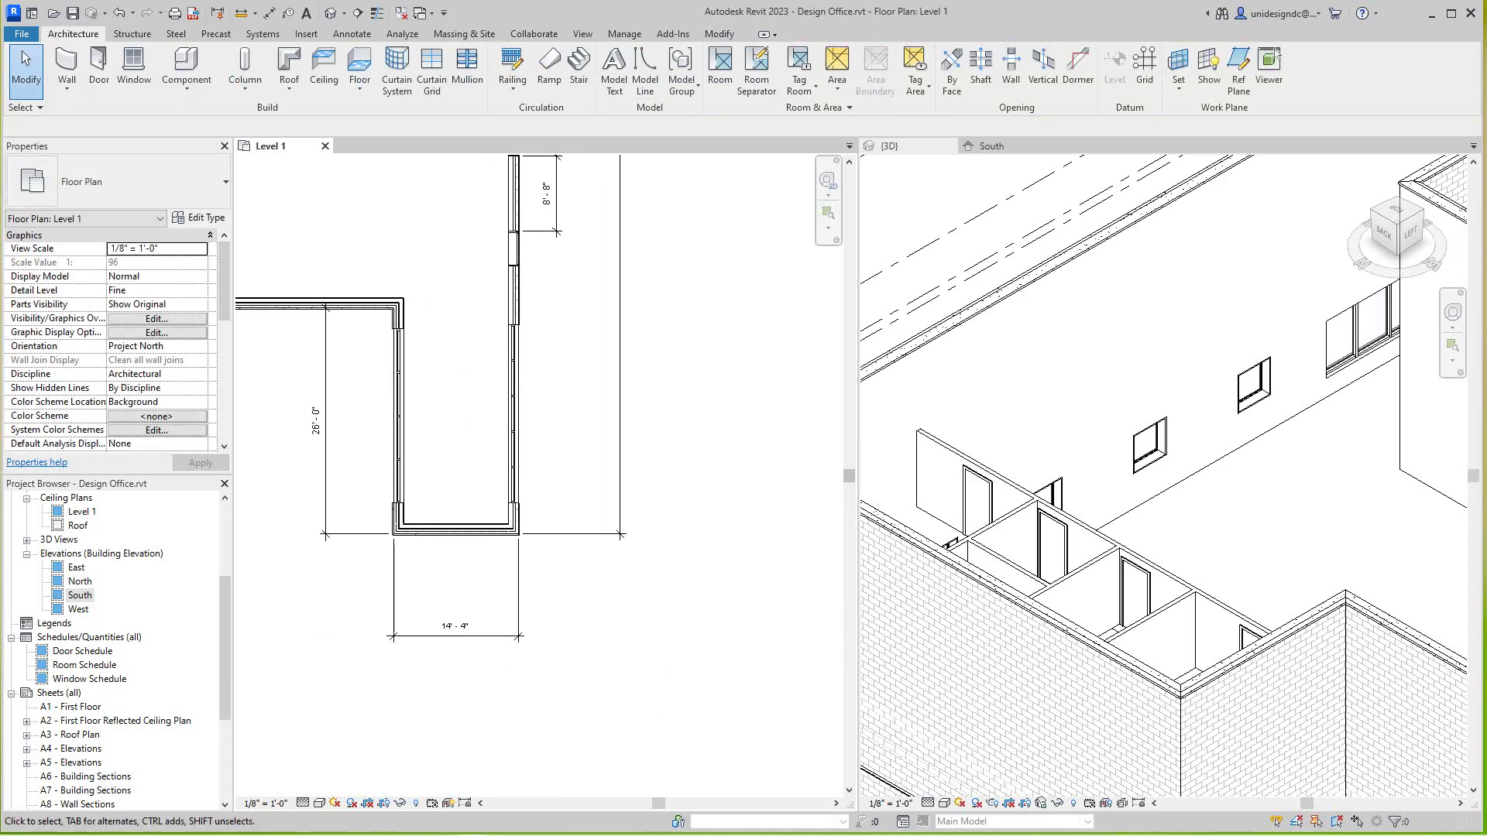
scroll(442, 546, up, 1)
scroll(441, 547, up, 1)
scroll(442, 547, up, 1)
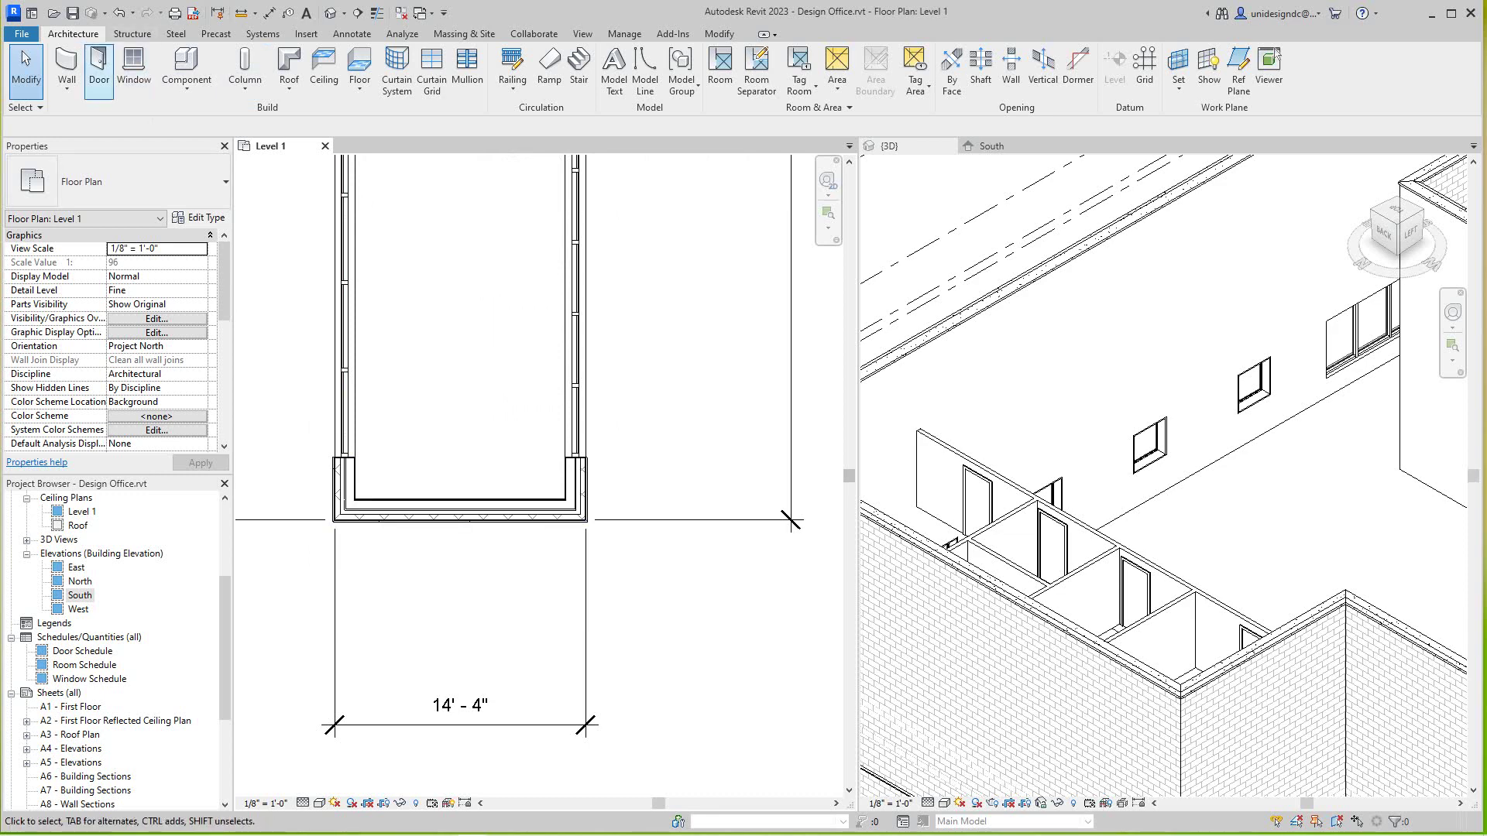
Place a 20'-6" Storefront curtain wall on the narrow wing's south wall and verify it.
click(66, 67)
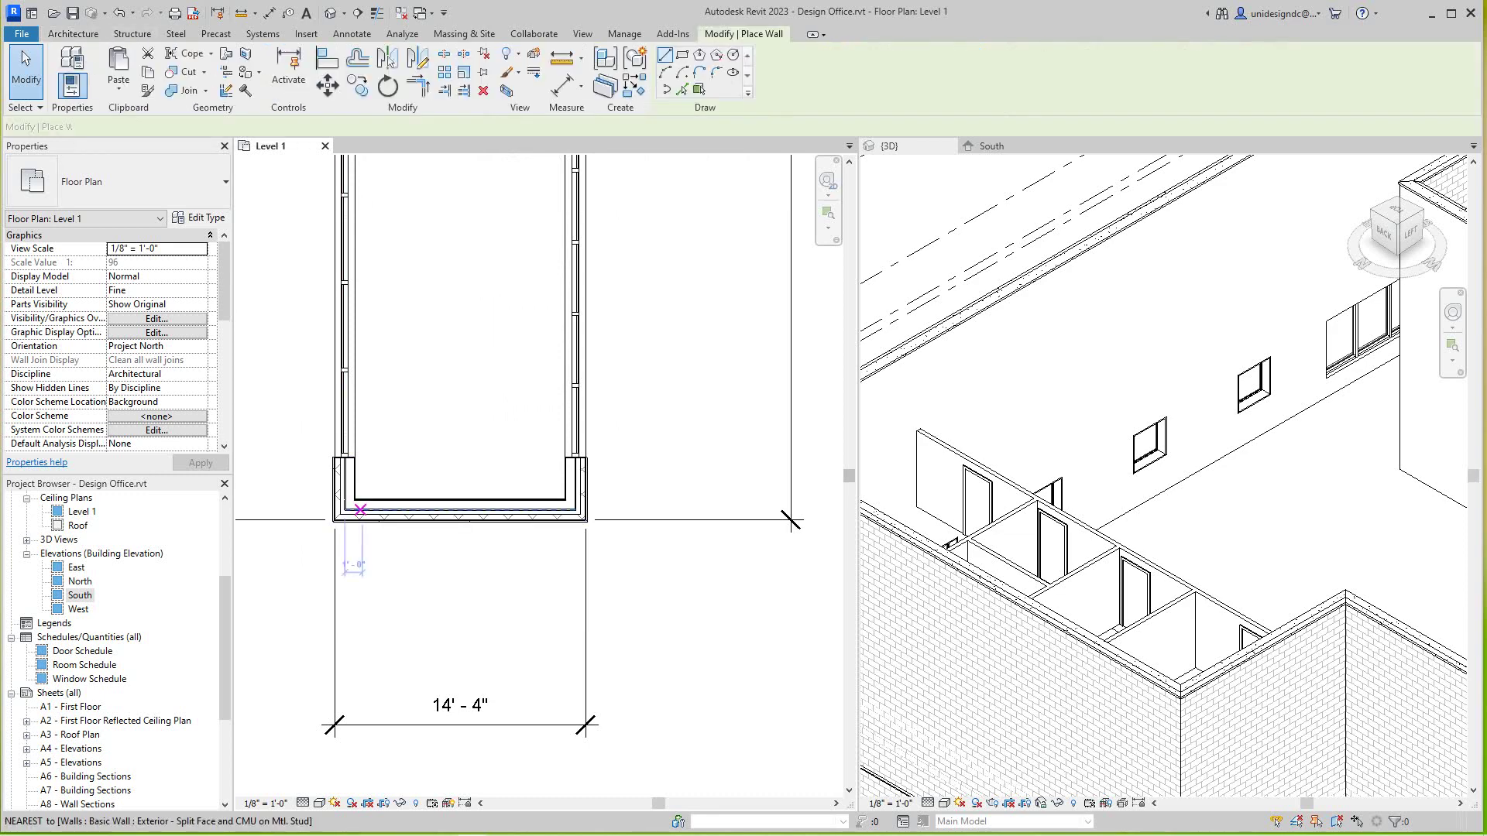
click(381, 510)
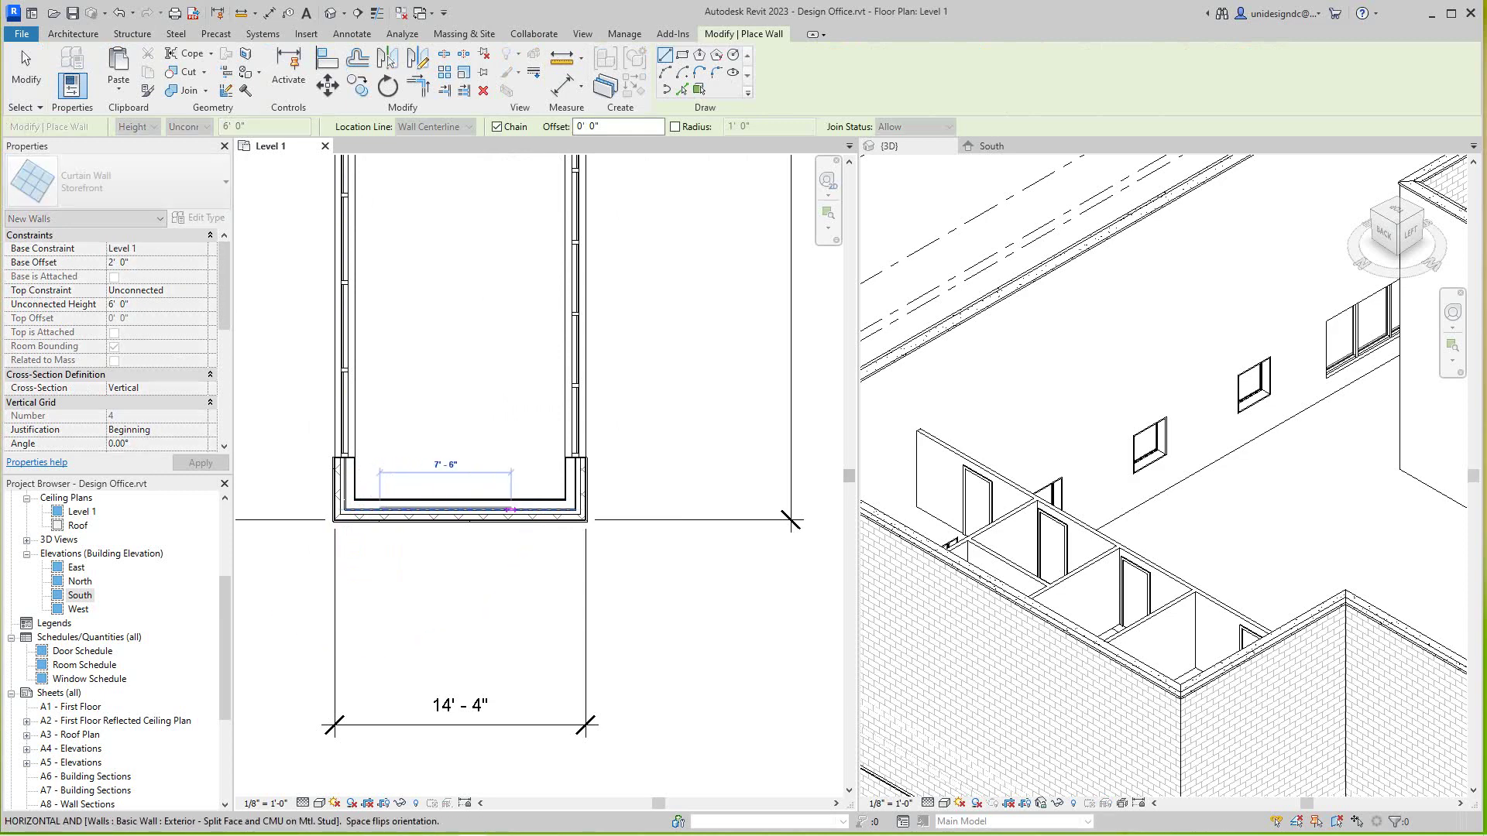
click(545, 511)
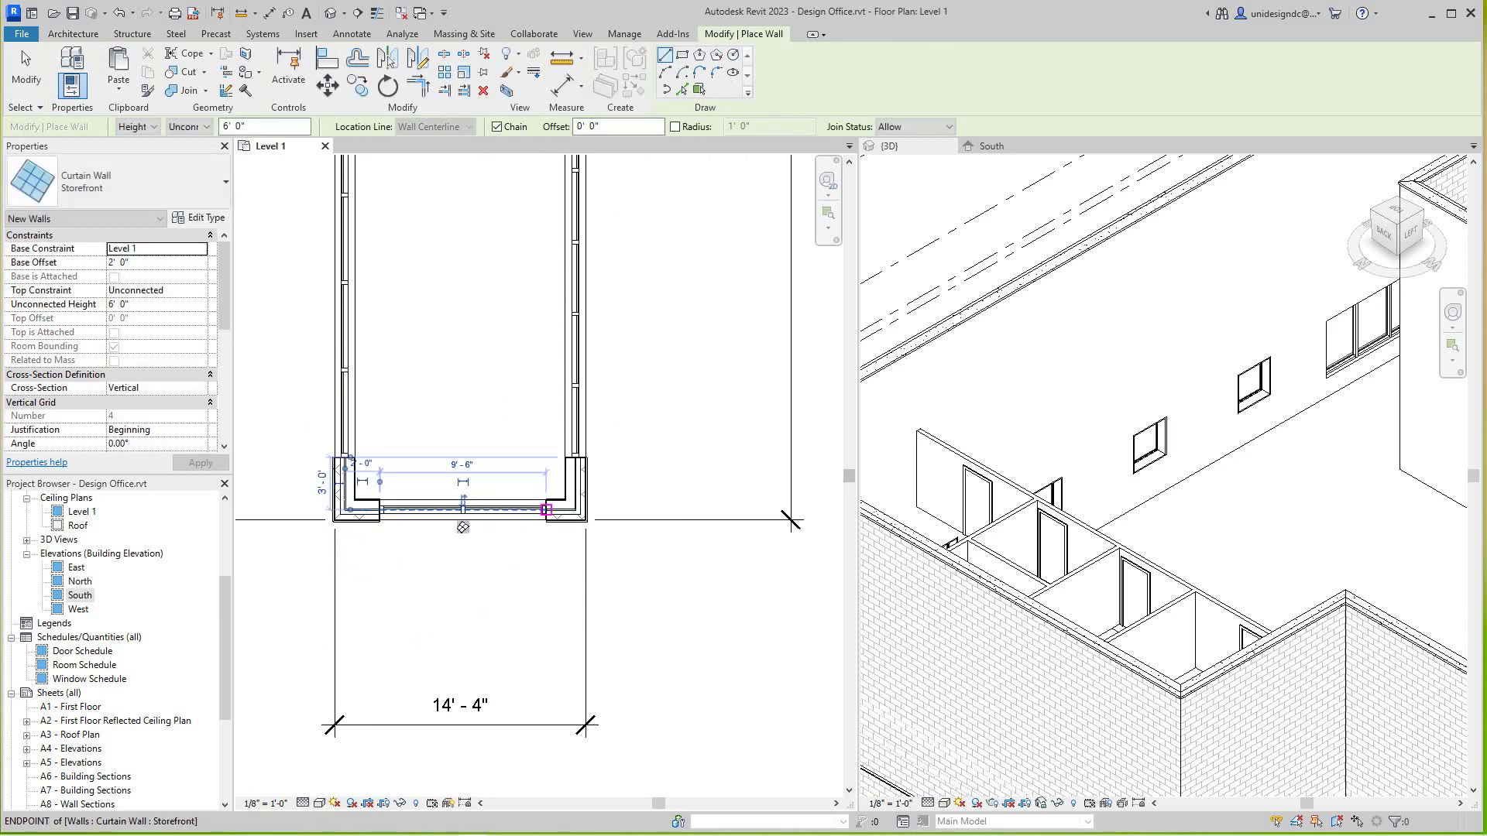
scroll(544, 511, down, 2)
scroll(547, 464, down, 2)
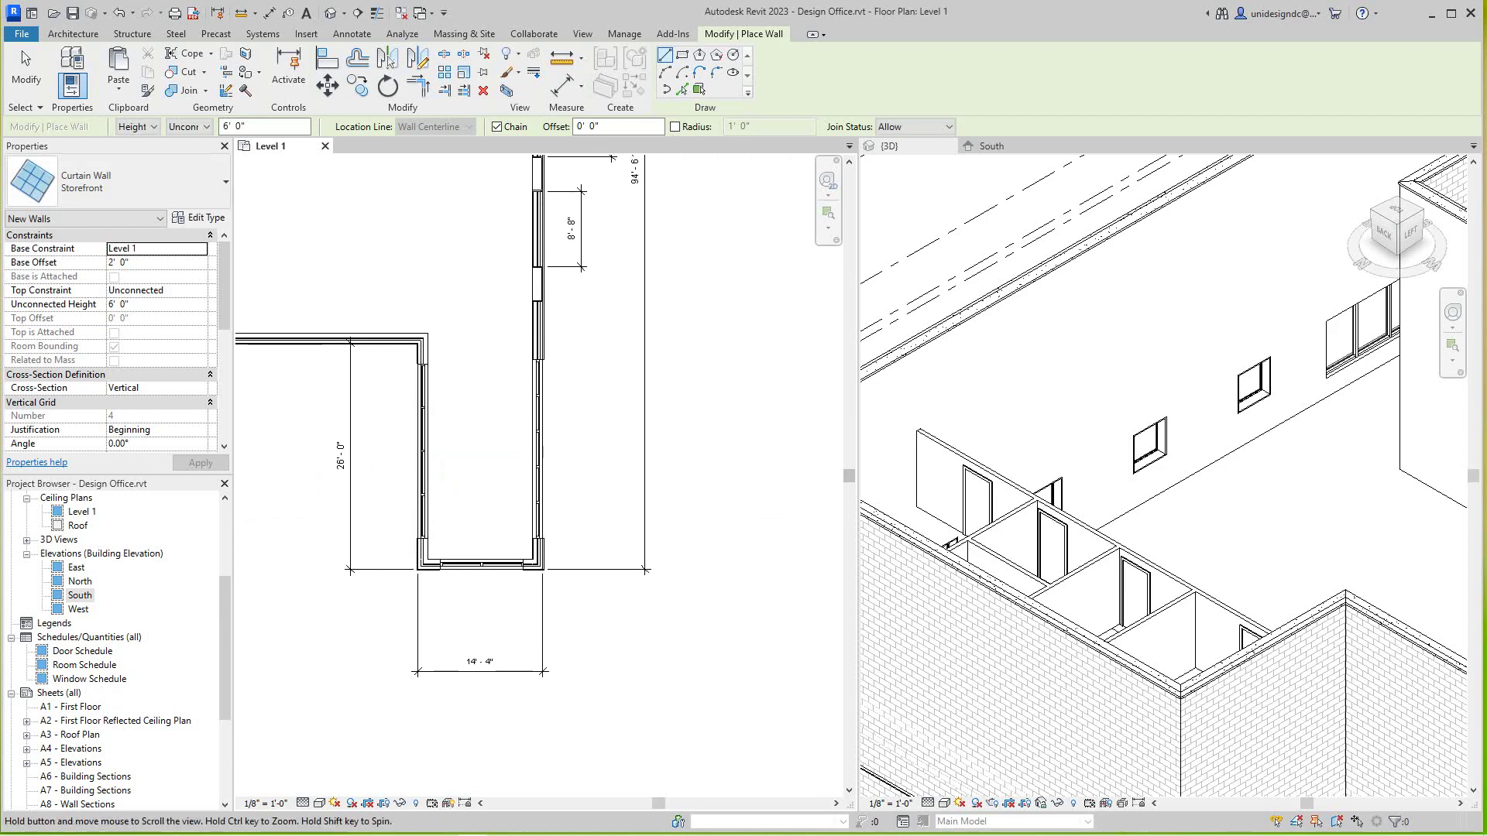
mouse_move(546, 500)
middle_down()
mouse_move(548, 462)
mouse_move(580, 488)
middle_up()
scroll(580, 488, down, 1)
scroll(546, 465, up, 2)
key(Escape)
click(593, 424)
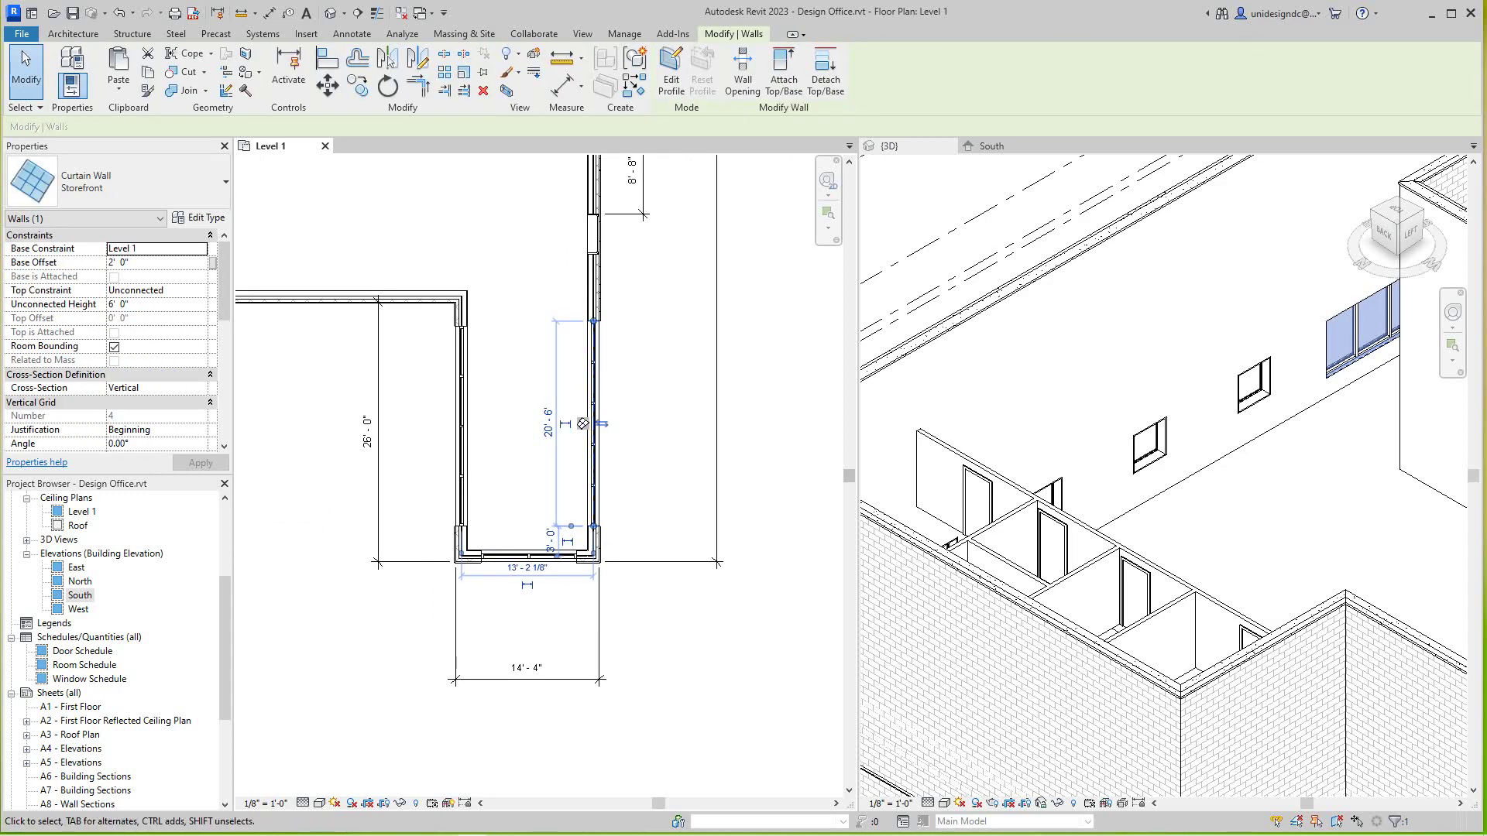
key(Escape)
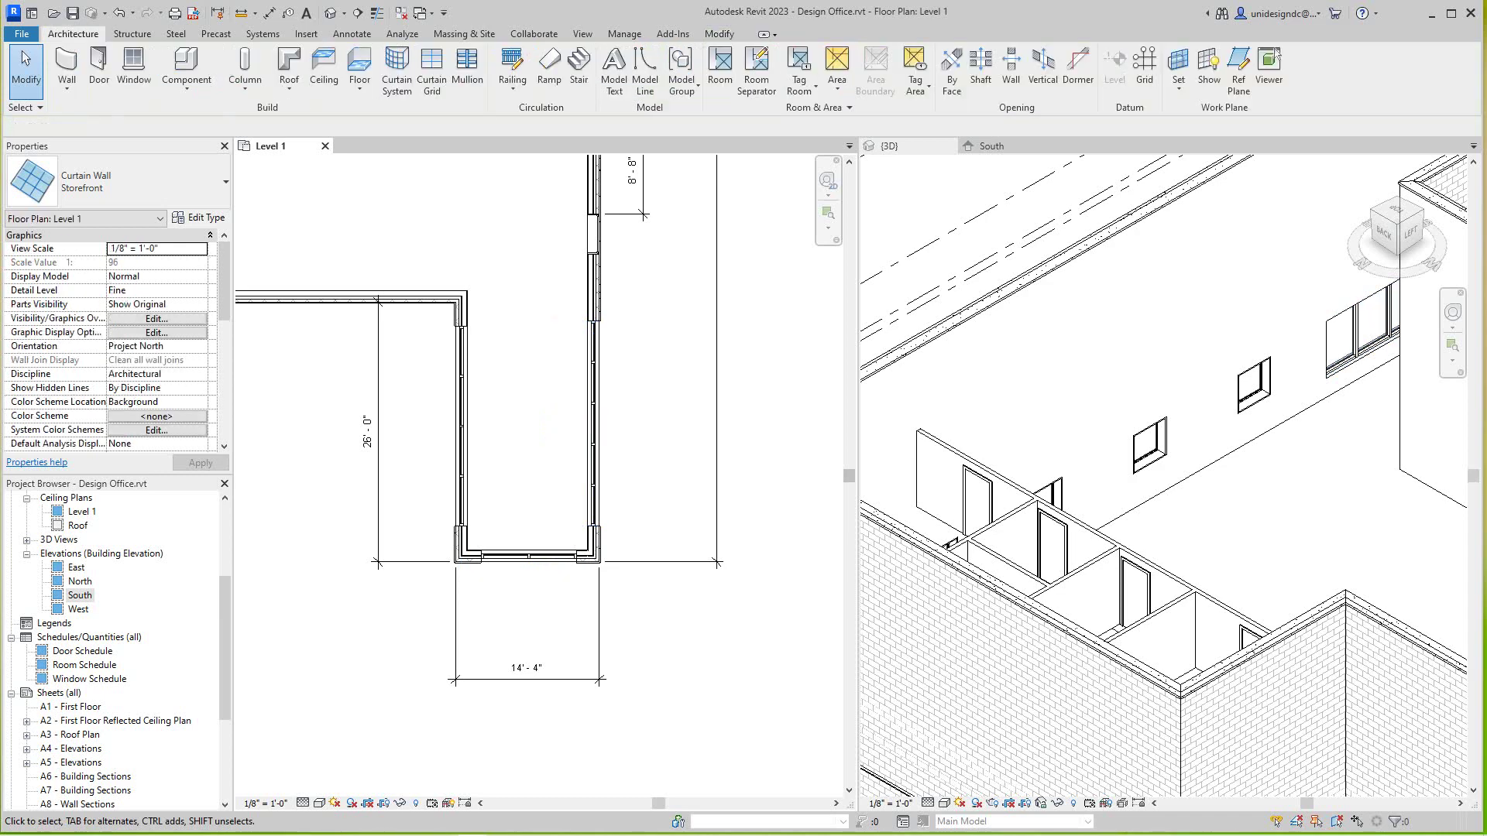
scroll(581, 424, down, 4)
scroll(740, 316, down, 2)
mouse_move(672, 422)
middle_down()
mouse_move(677, 472)
mouse_move(499, 430)
mouse_move(425, 347)
mouse_move(637, 317)
middle_up()
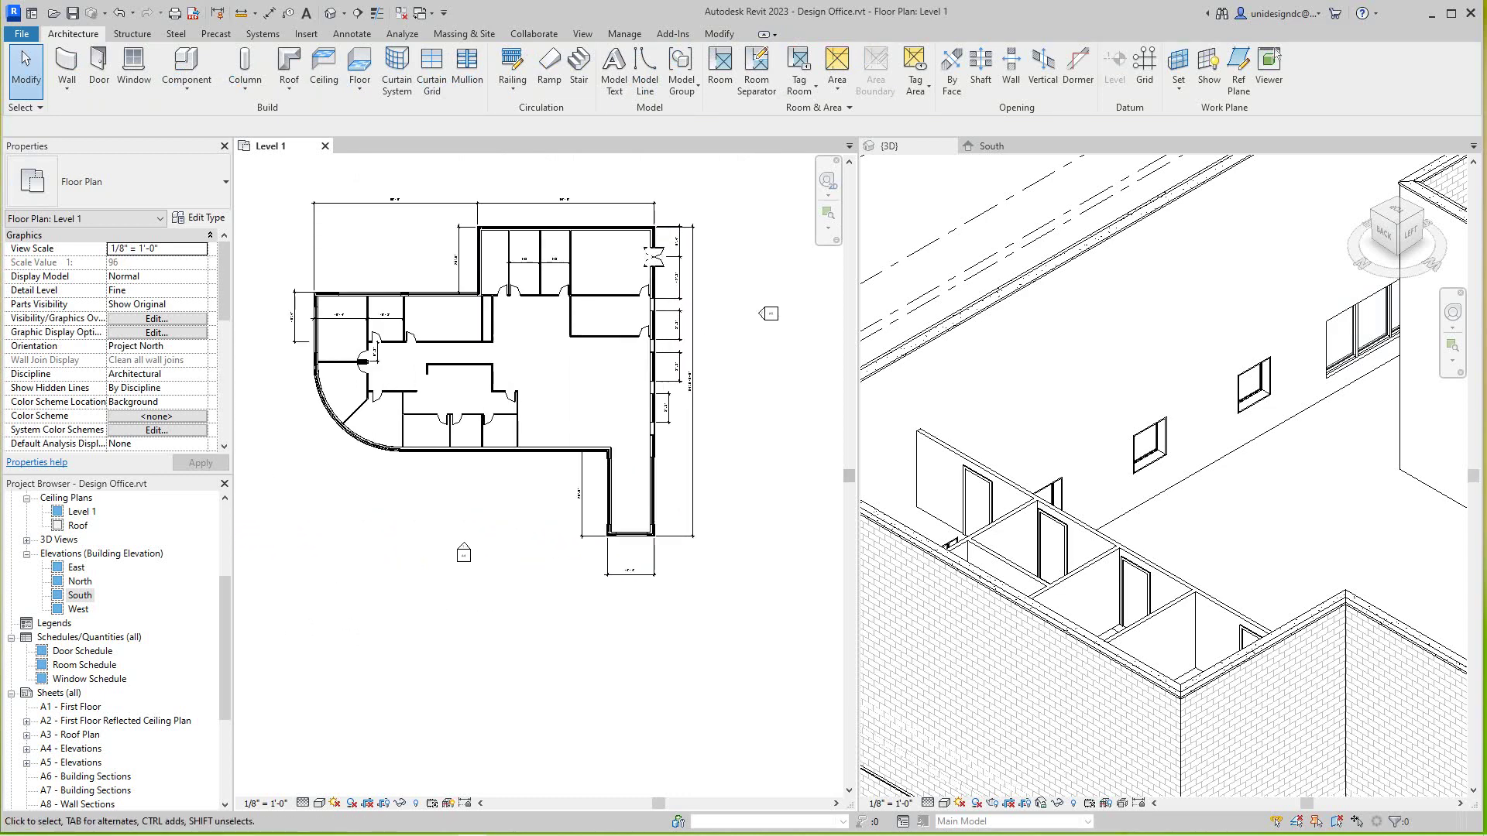
scroll(637, 316, down, 2)
scroll(1162, 465, down, 1)
scroll(1161, 465, up, 1)
scroll(535, 442, up, 2)
scroll(534, 441, up, 2)
scroll(535, 443, up, 2)
scroll(476, 497, up, 1)
scroll(476, 497, up, 1)
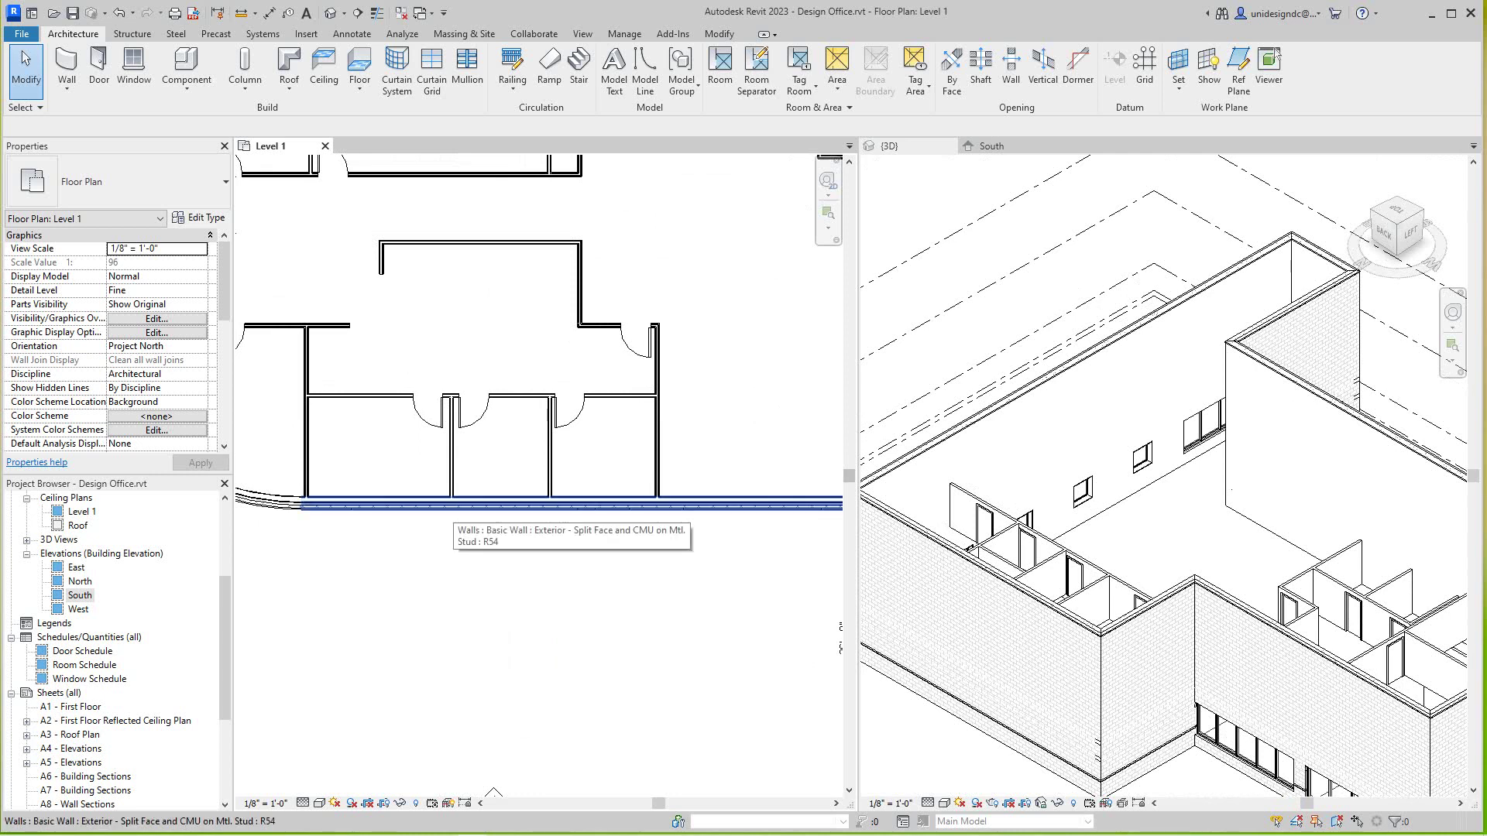
Draw a 32' Storefront curtain wall with WA along the long south wall and verify it.
middle_drag(854, 767, 832, 726)
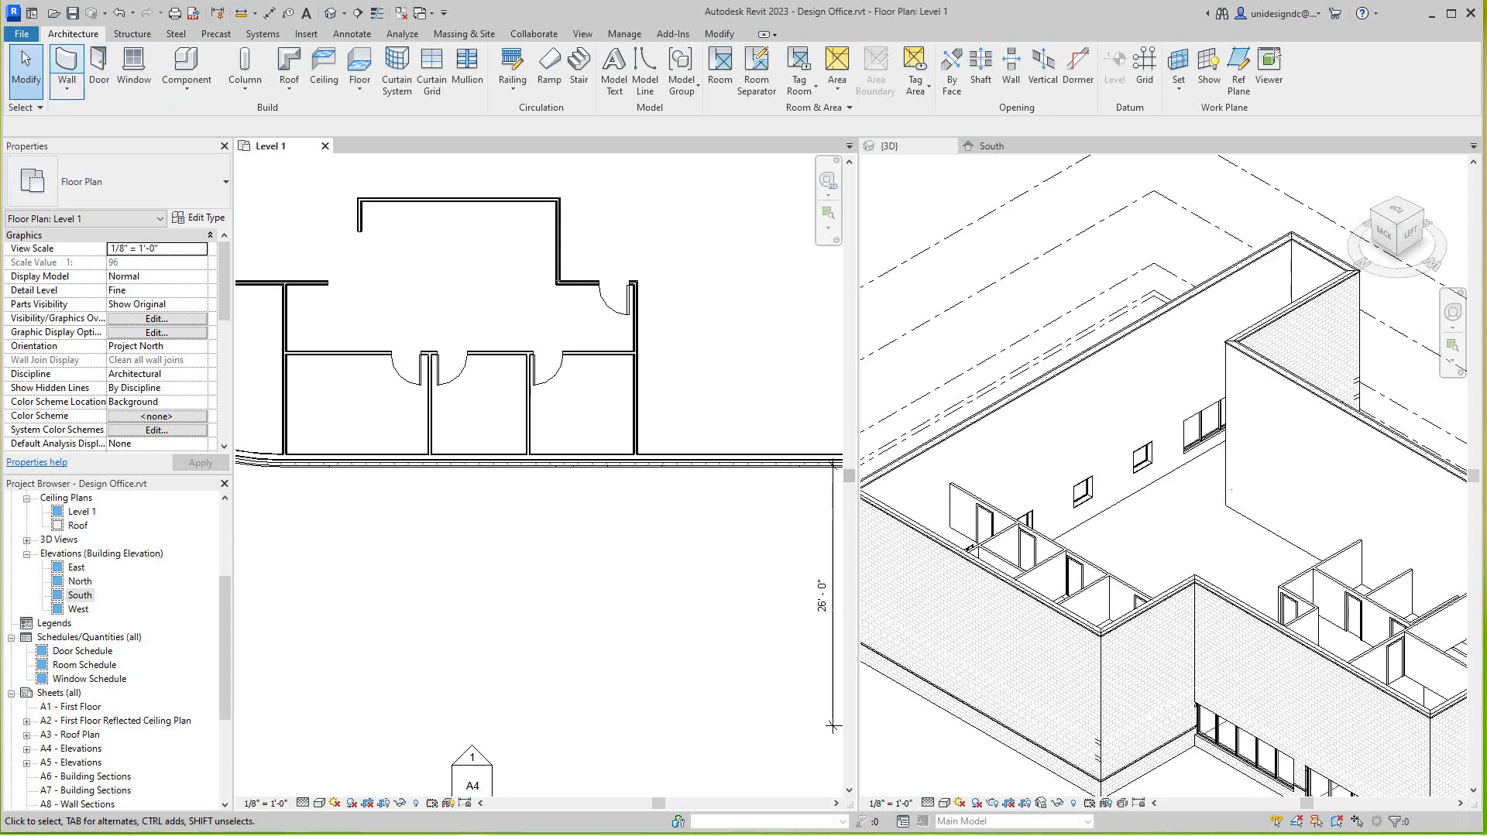
key(w)
key(a)
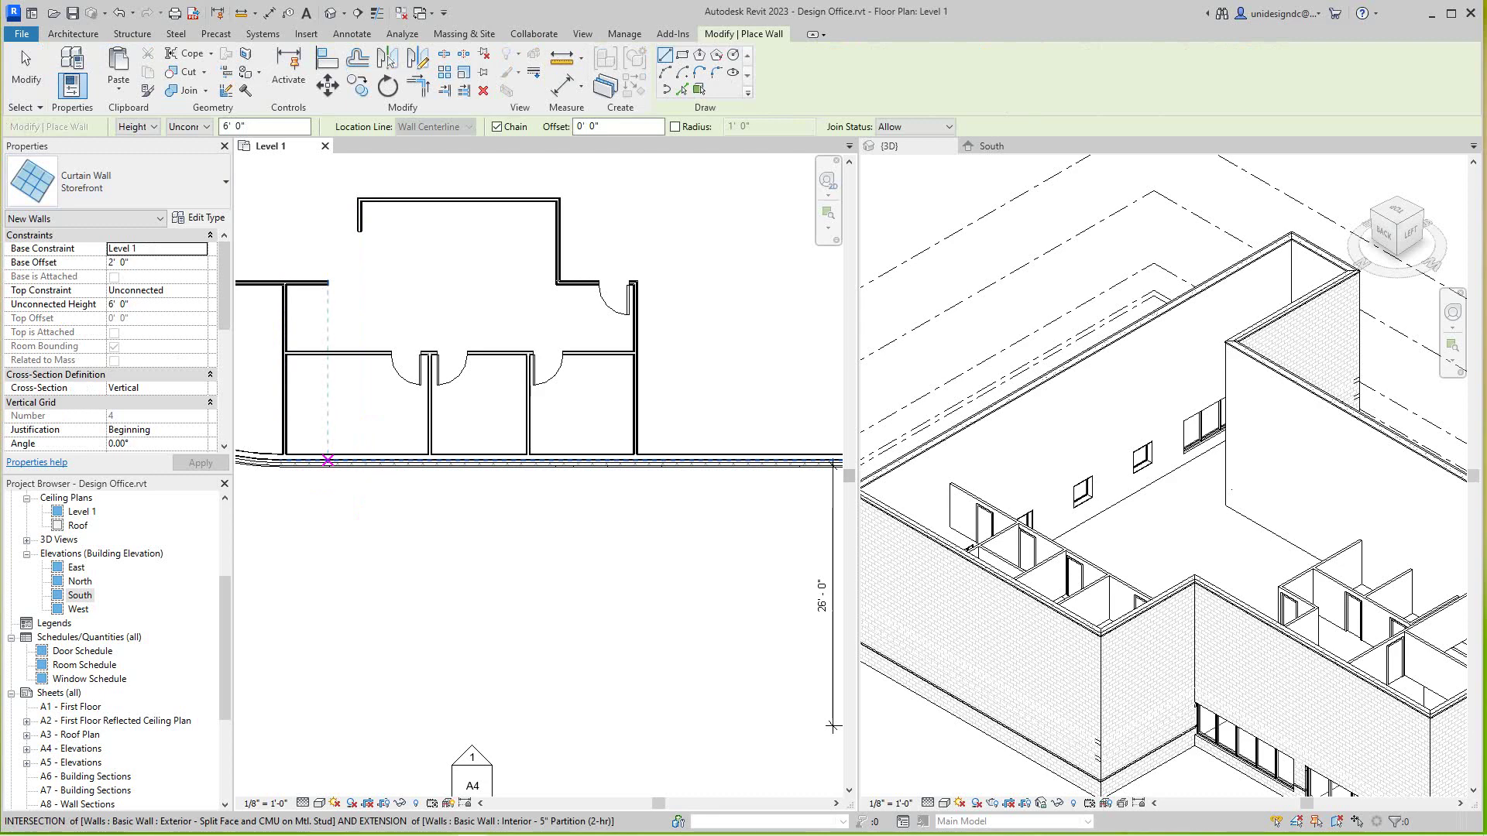
scroll(328, 461, up, 2)
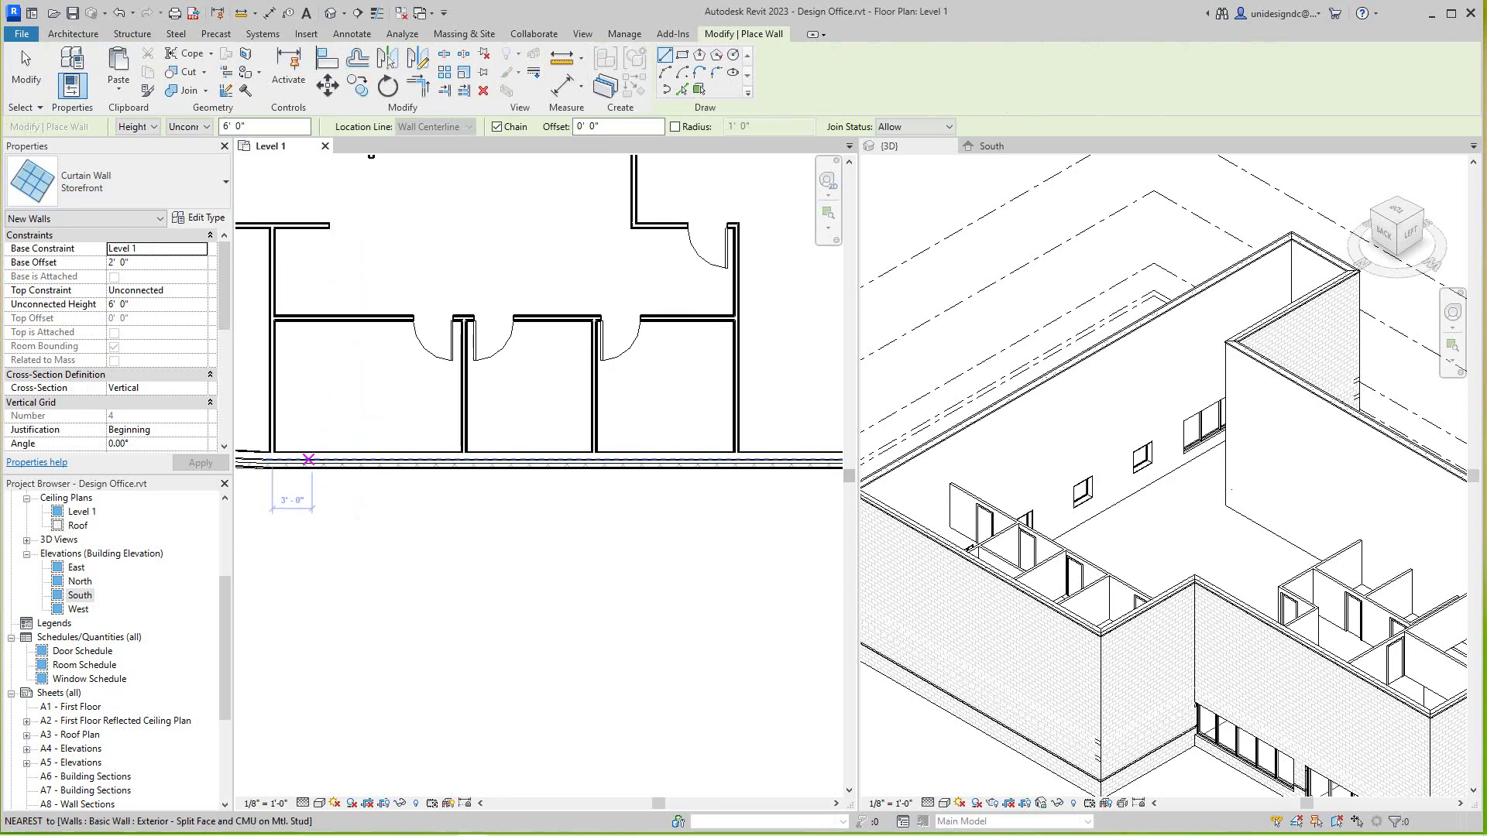
click(300, 462)
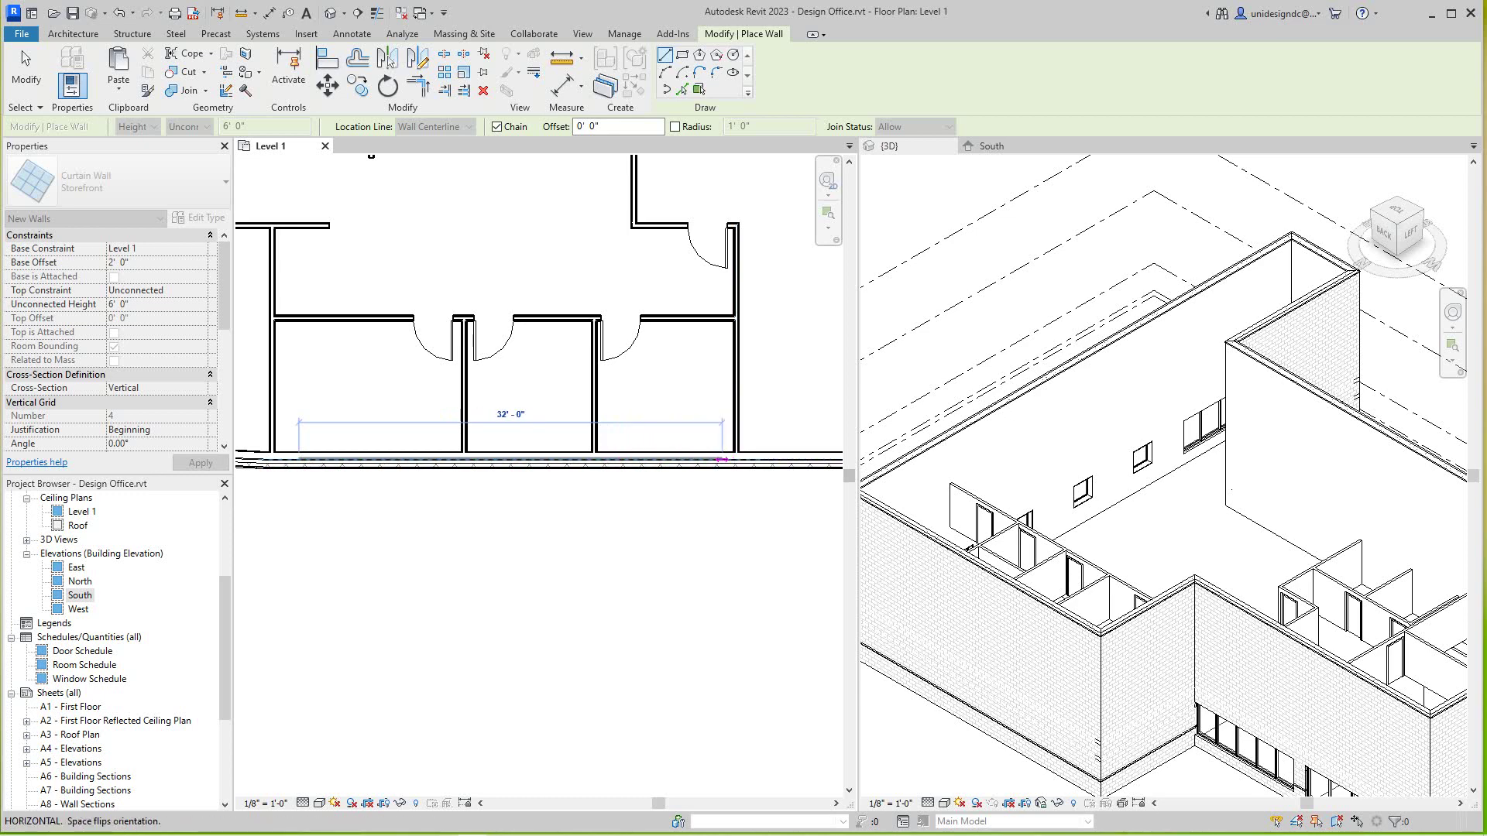
click(722, 462)
scroll(744, 477, up, 2)
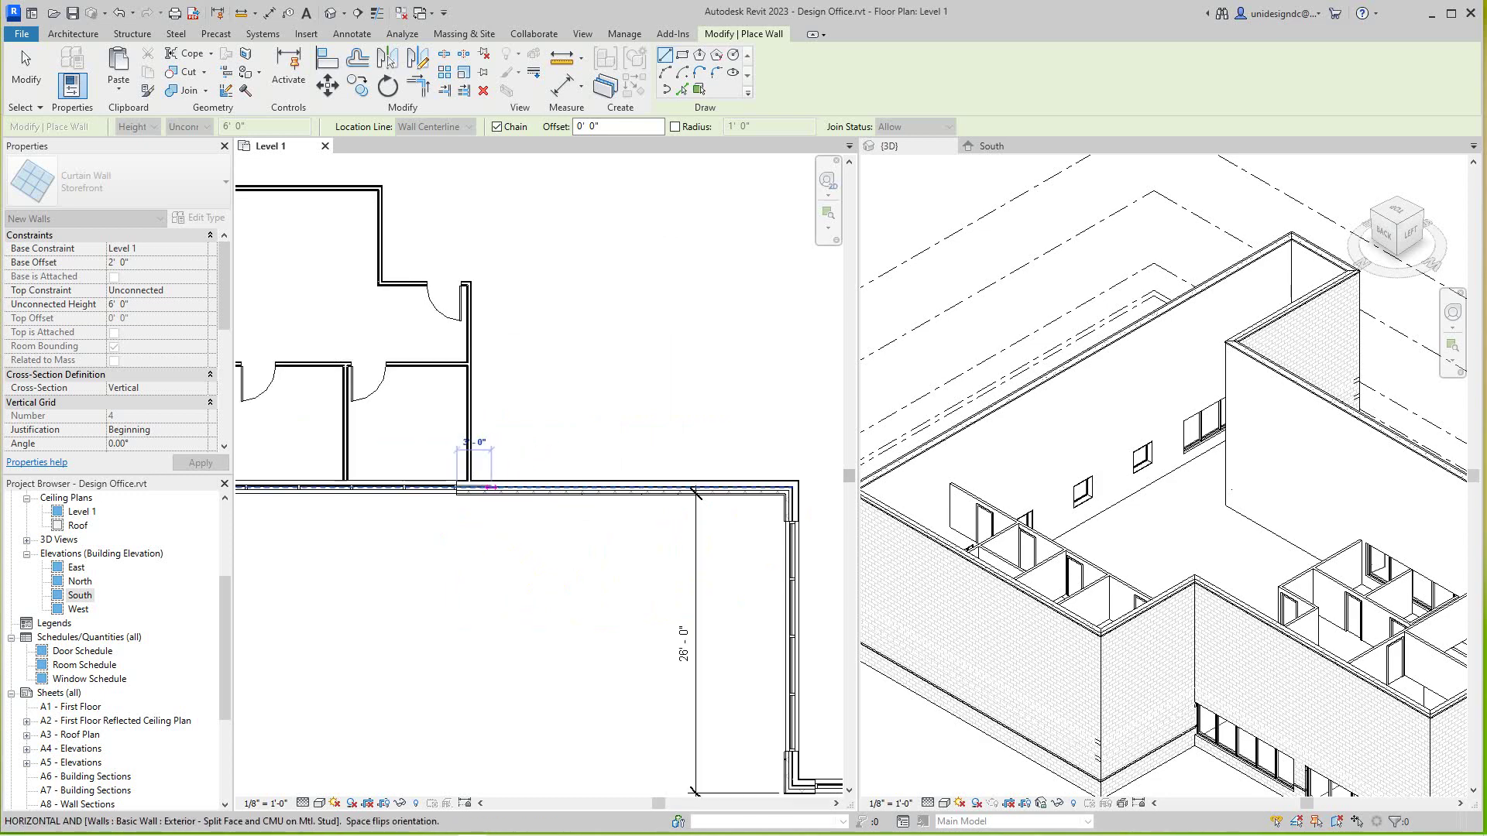
key(Escape)
key(Escape)
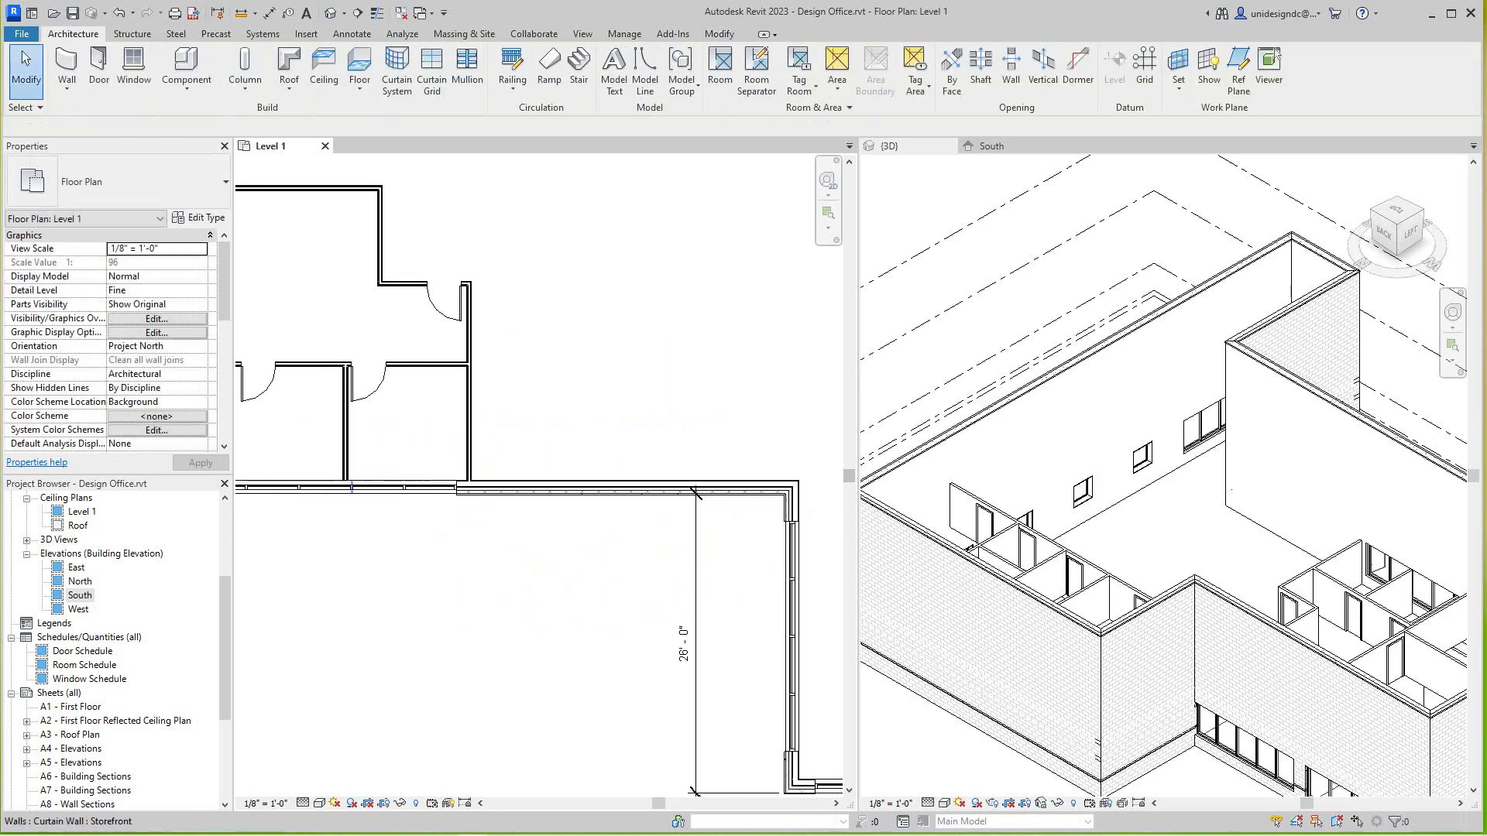
click(694, 493)
middle_drag(695, 494, 811, 502)
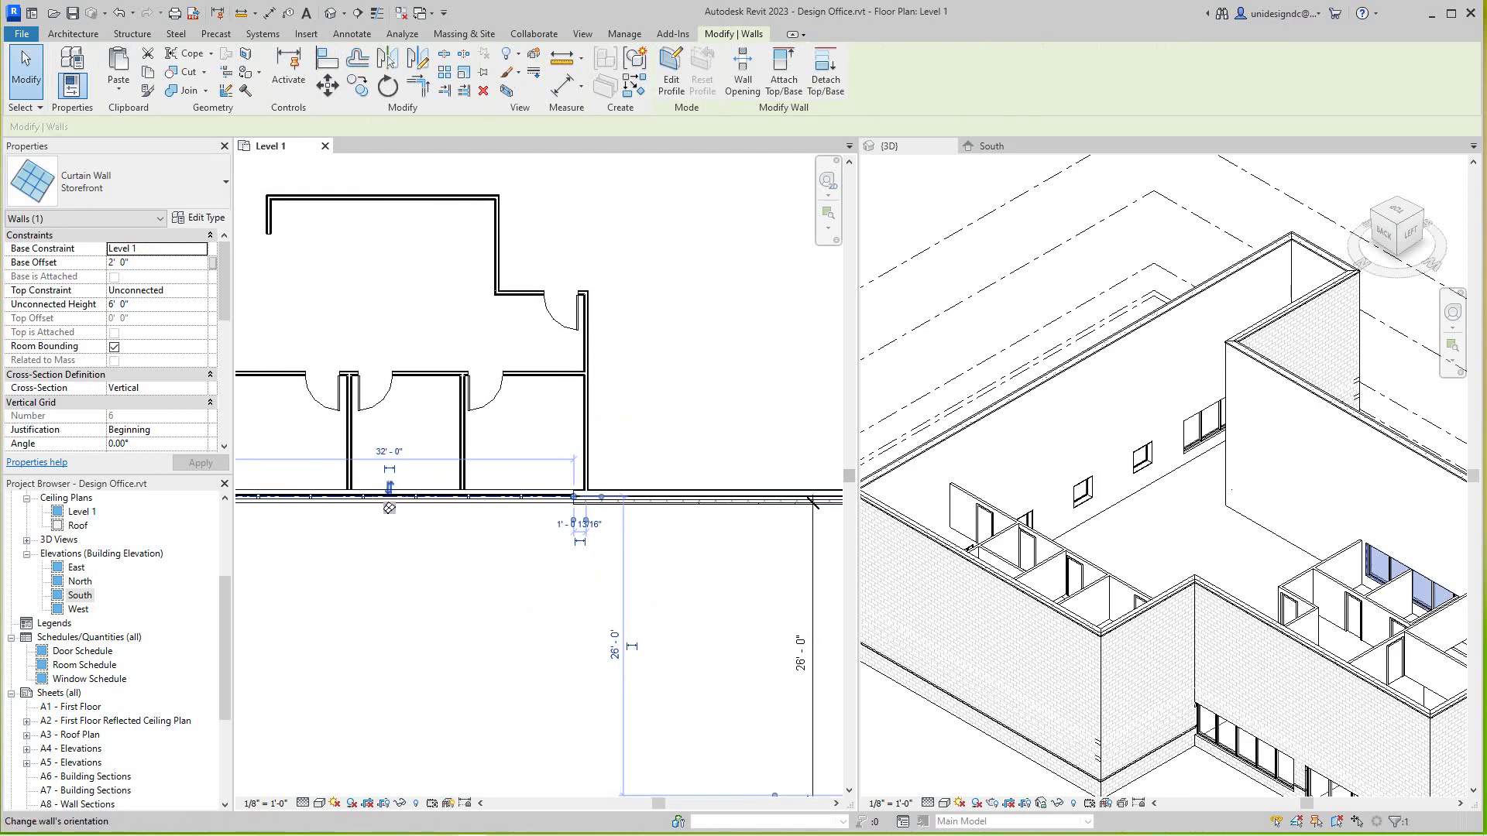
key(Escape)
scroll(541, 465, down, 2)
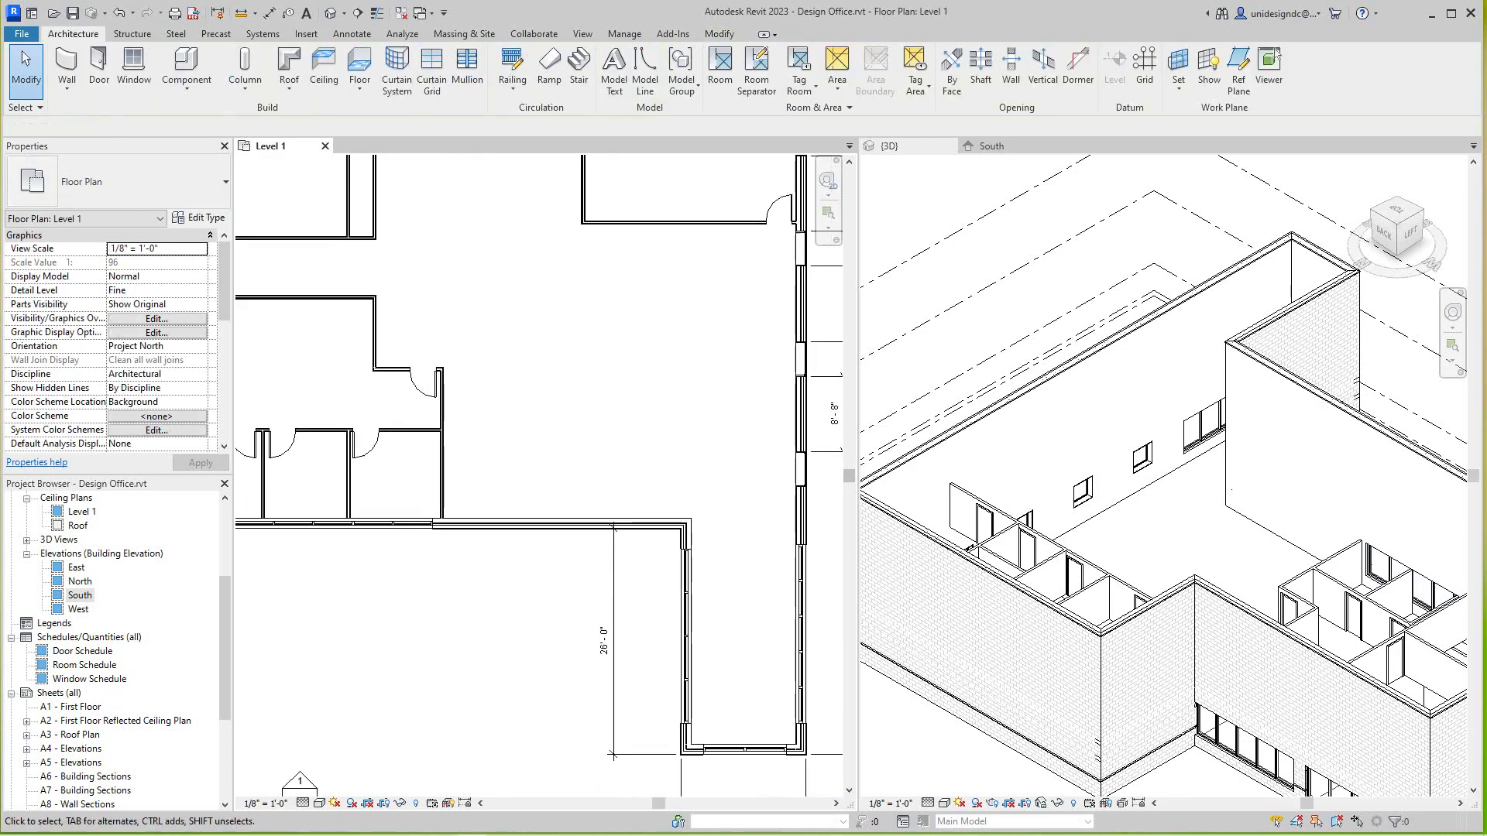
middle_drag(540, 464, 581, 535)
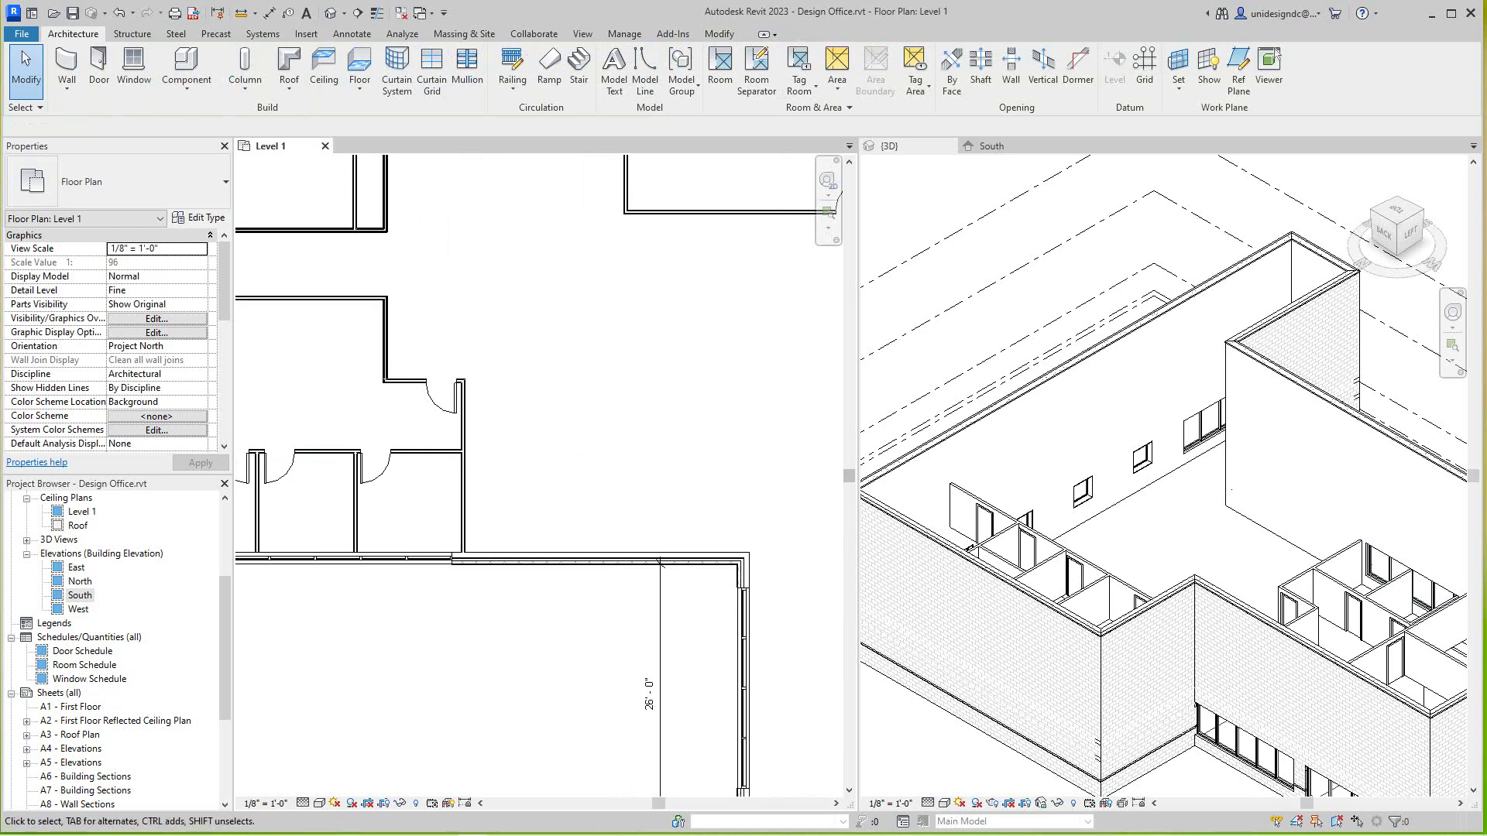
scroll(648, 694, down, 2)
scroll(649, 693, down, 3)
scroll(604, 522, up, 2)
scroll(499, 349, down, 2)
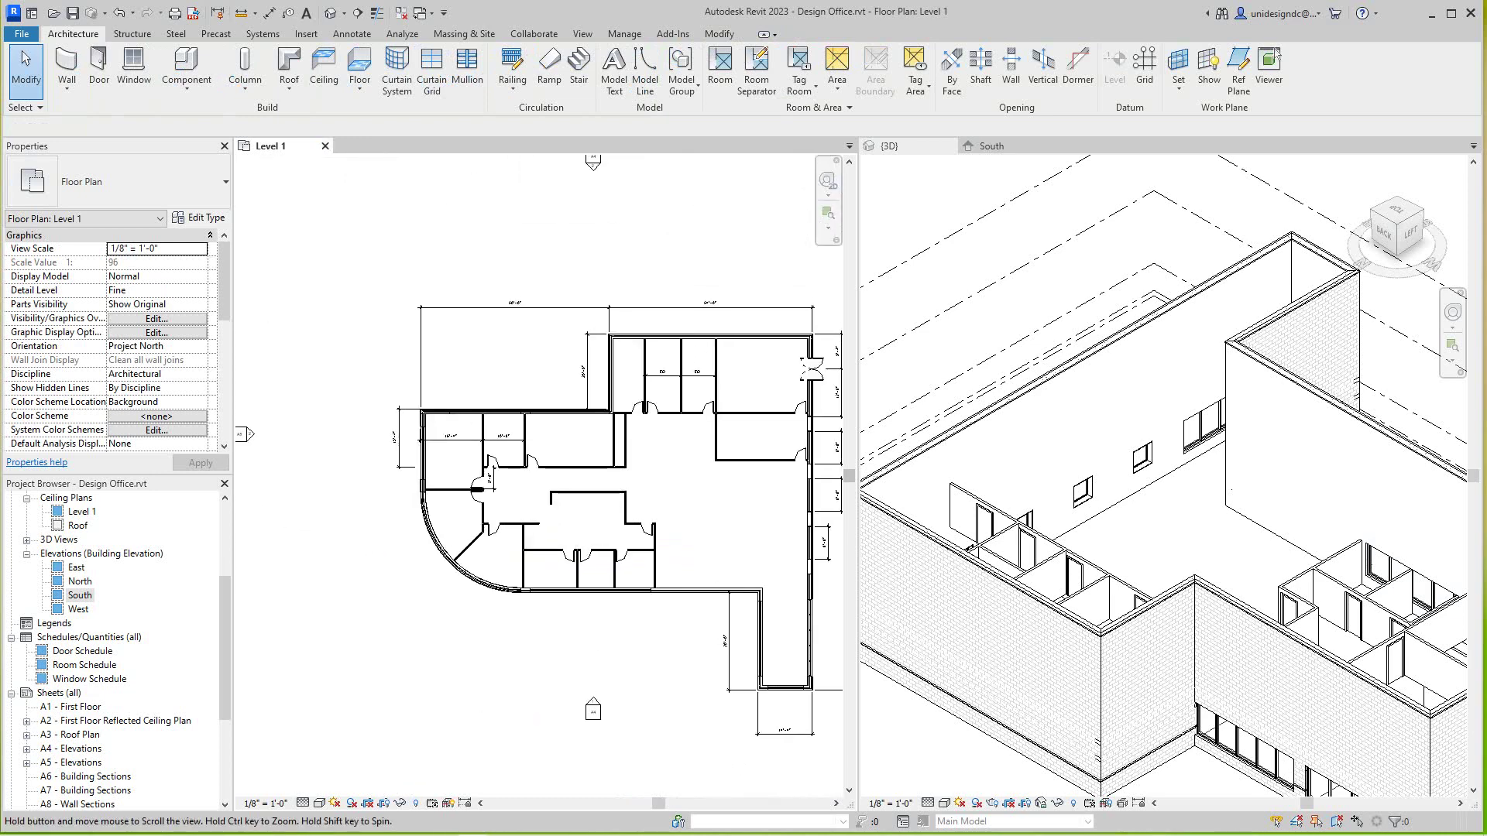
scroll(499, 348, up, 4)
scroll(501, 348, up, 2)
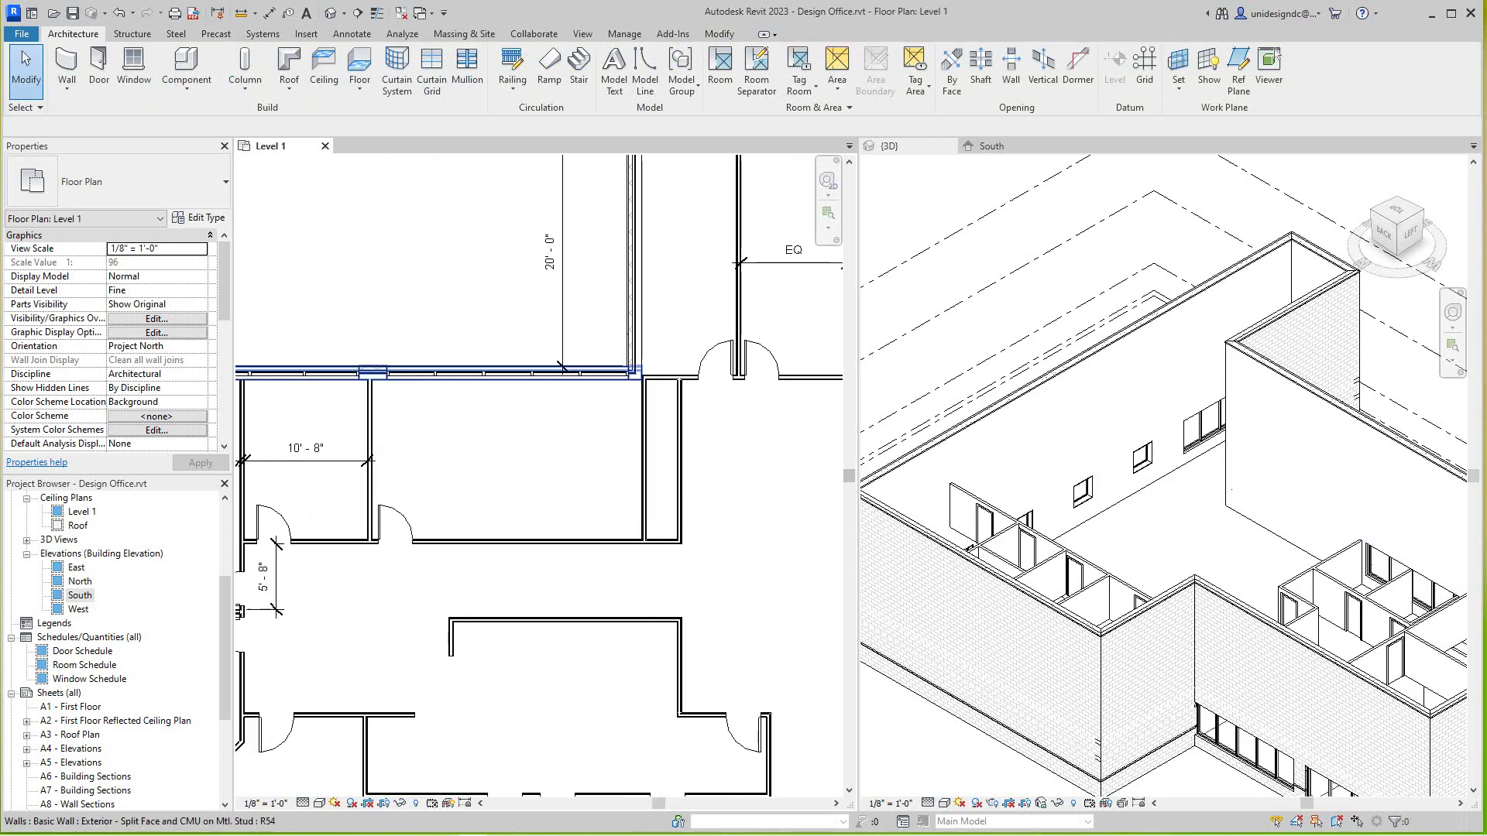
Shorten the upper exterior wall by dragging its end grip inward, then select its storefront.
click(564, 370)
scroll(564, 370, up, 3)
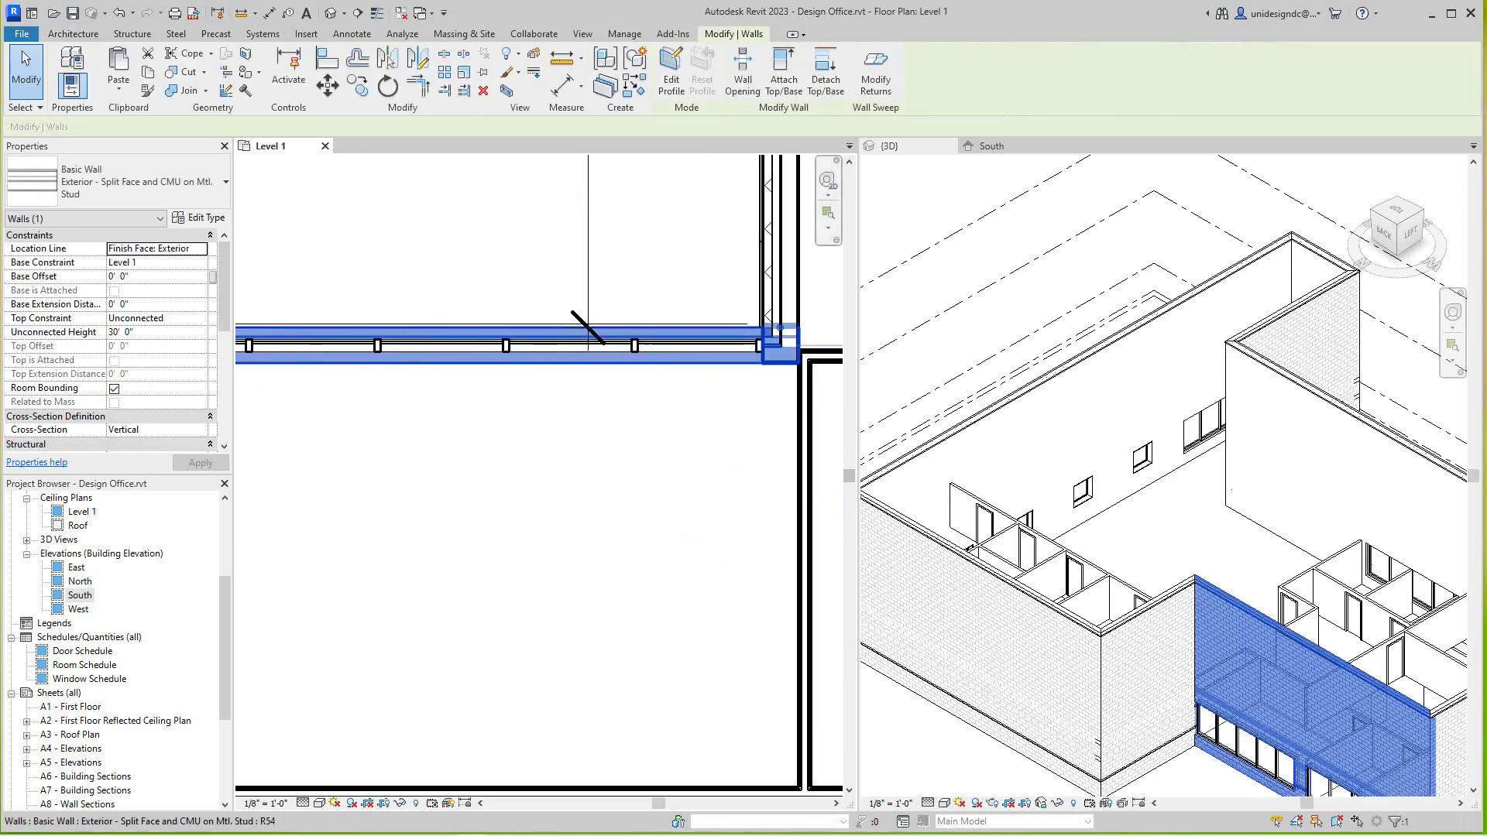
drag(780, 349, 739, 348)
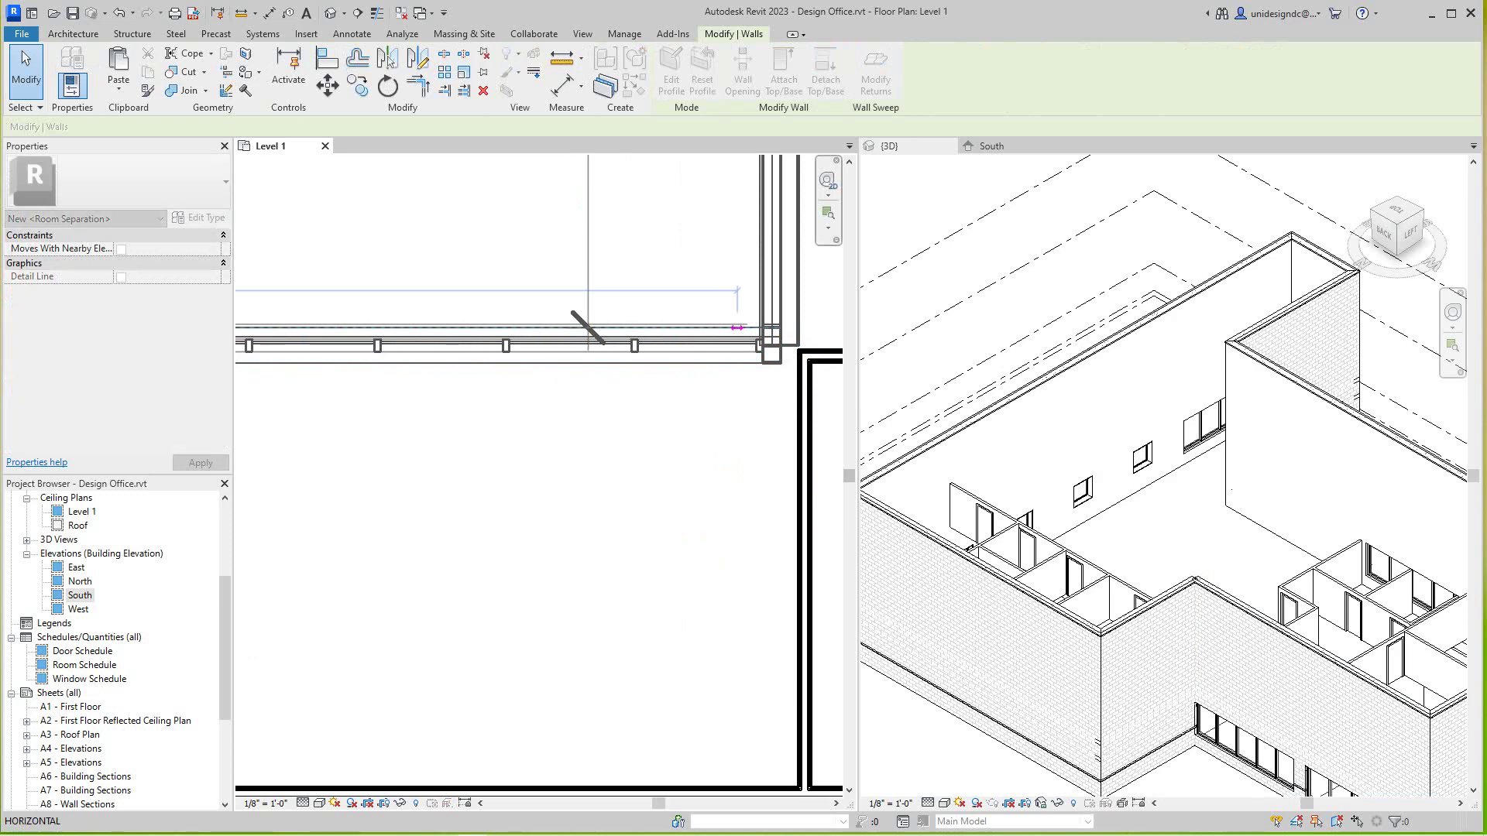
click(441, 419)
click(441, 363)
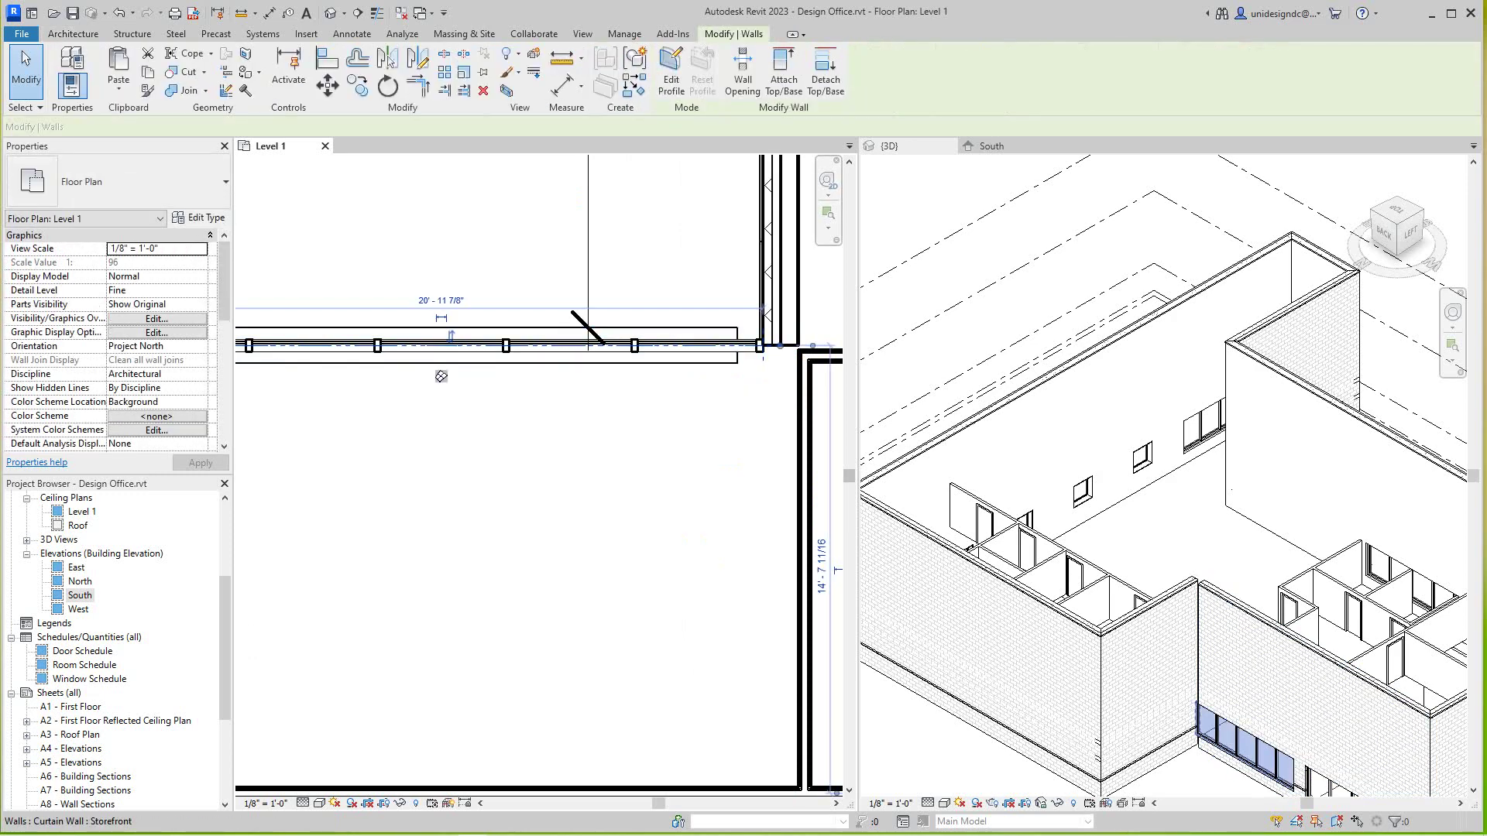
scroll(442, 374, up, 2)
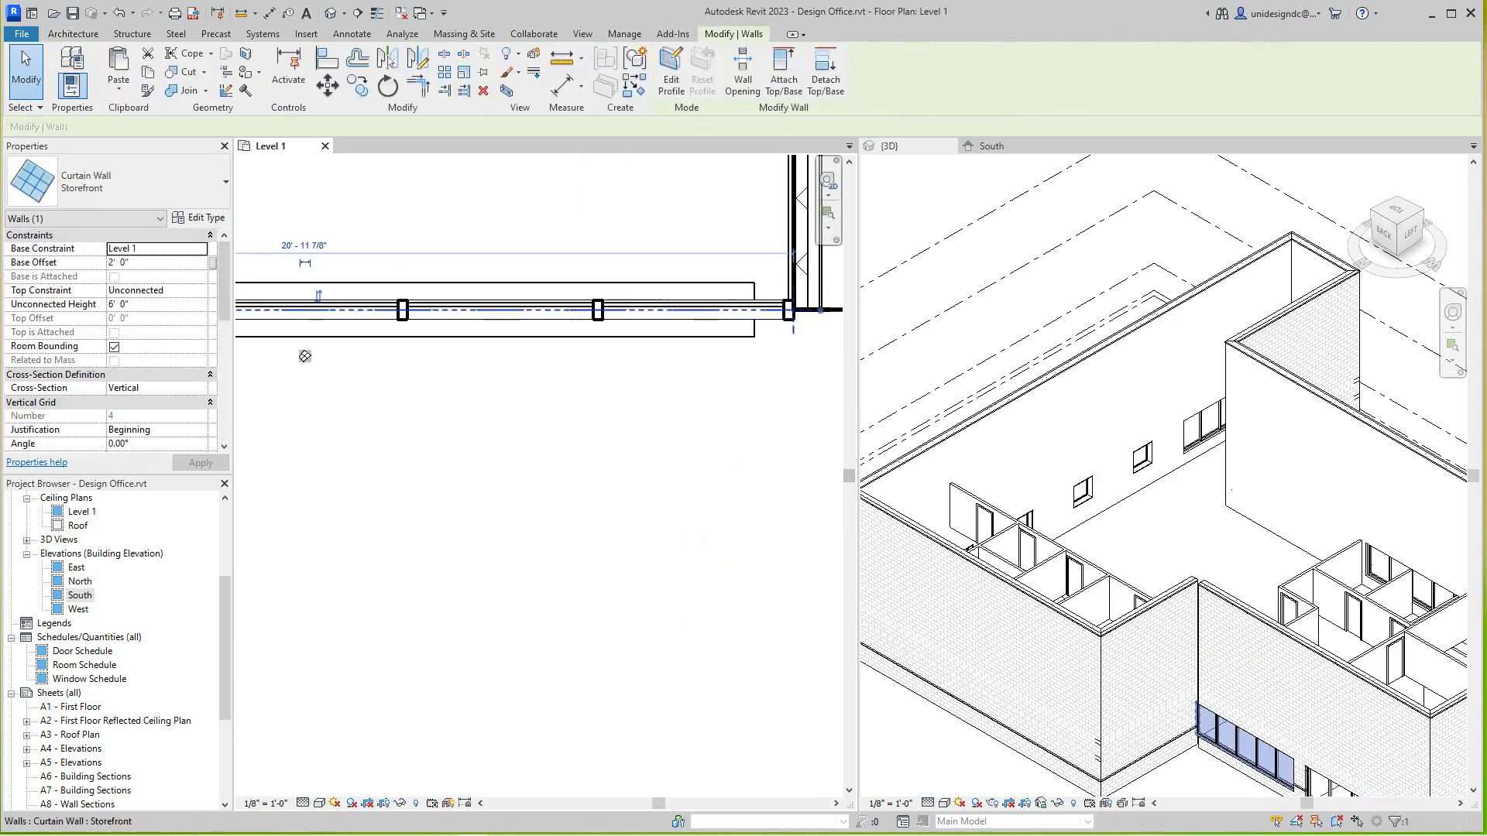
Cancel the stray room separation sketch, then inspect and deselect the exterior wall.
key(Escape)
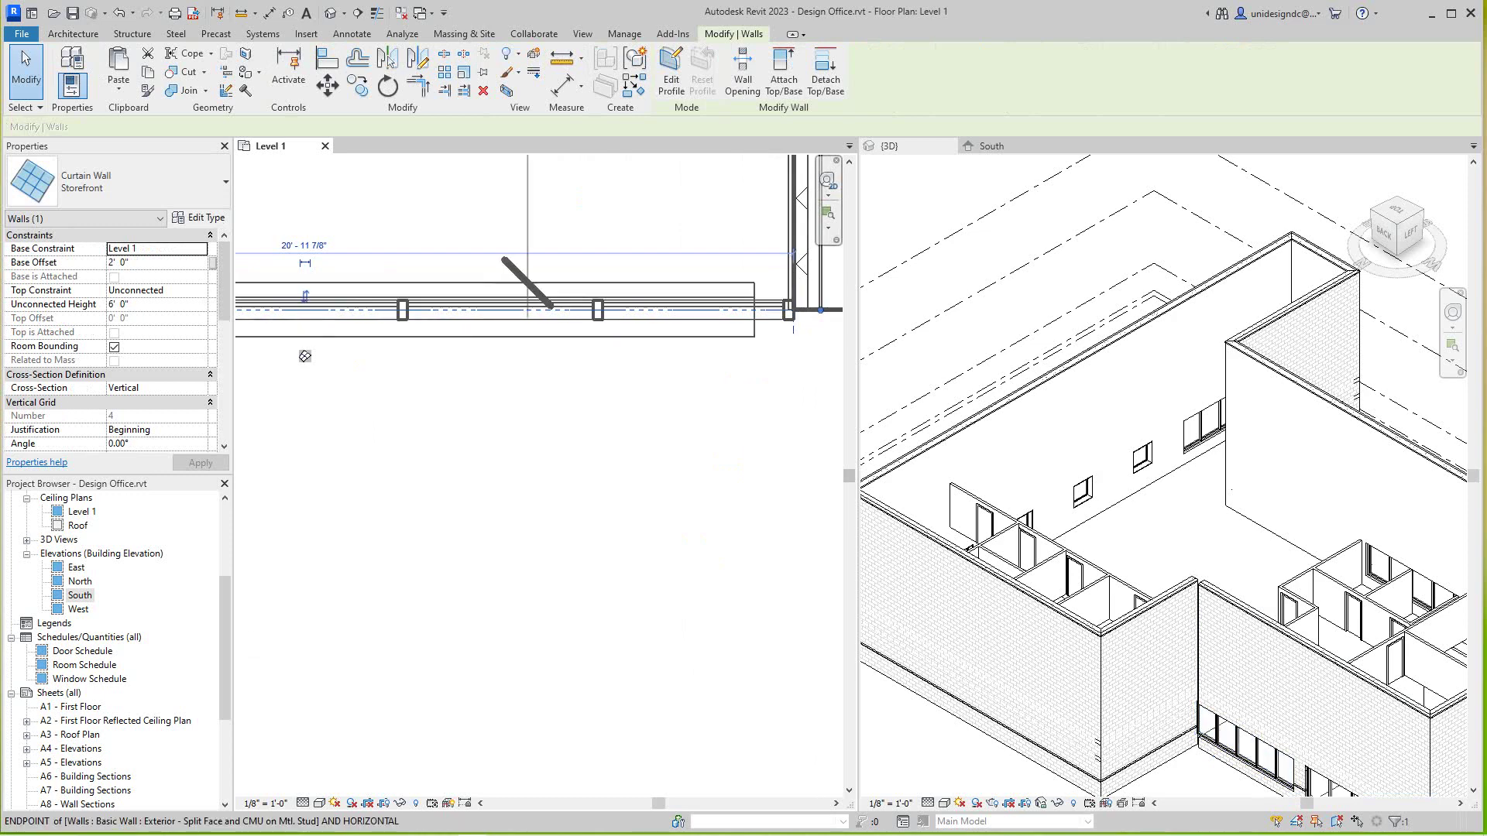
click(505, 258)
key(Escape)
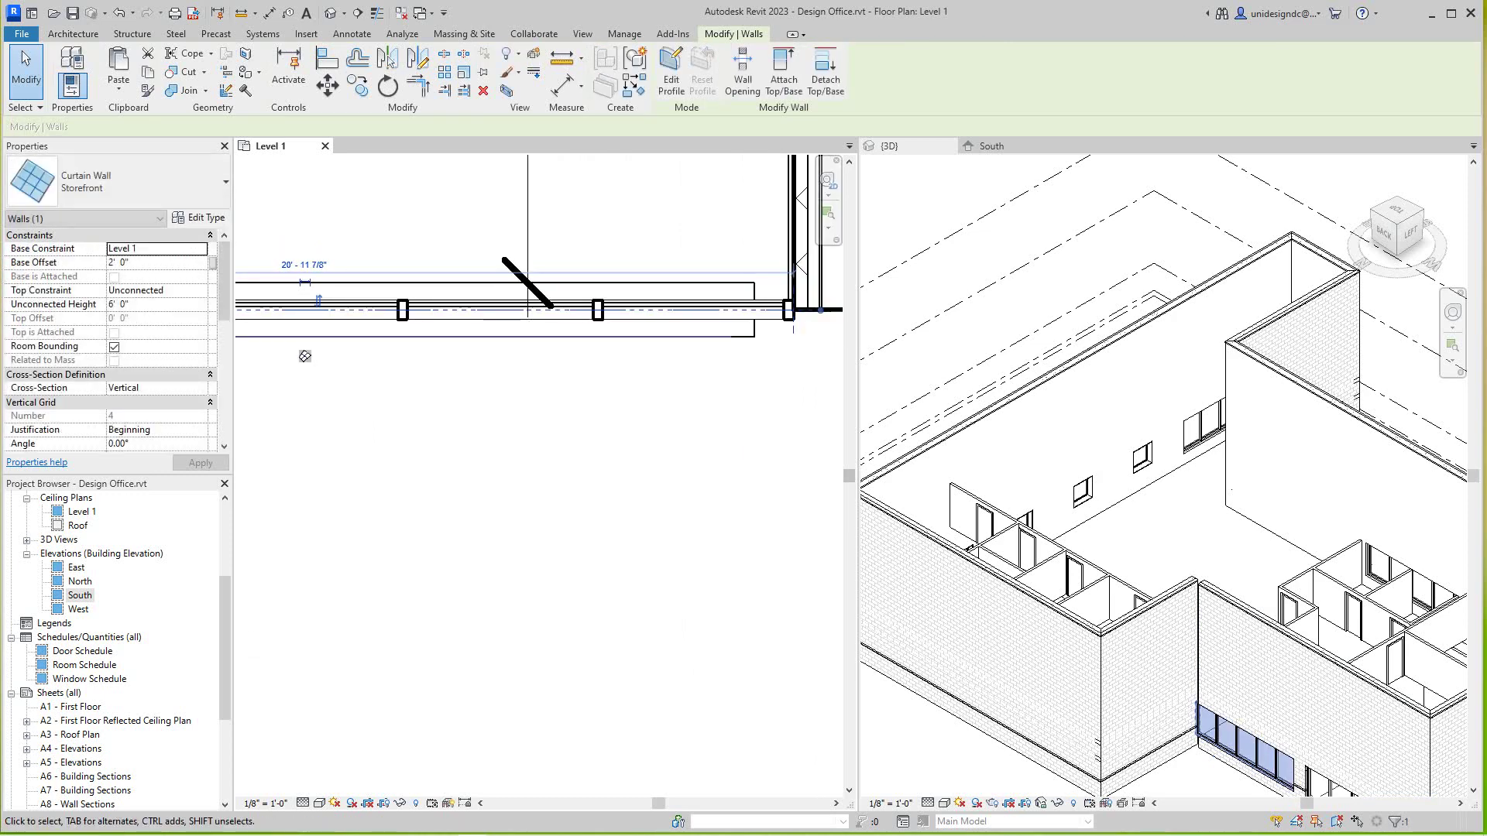
click(494, 311)
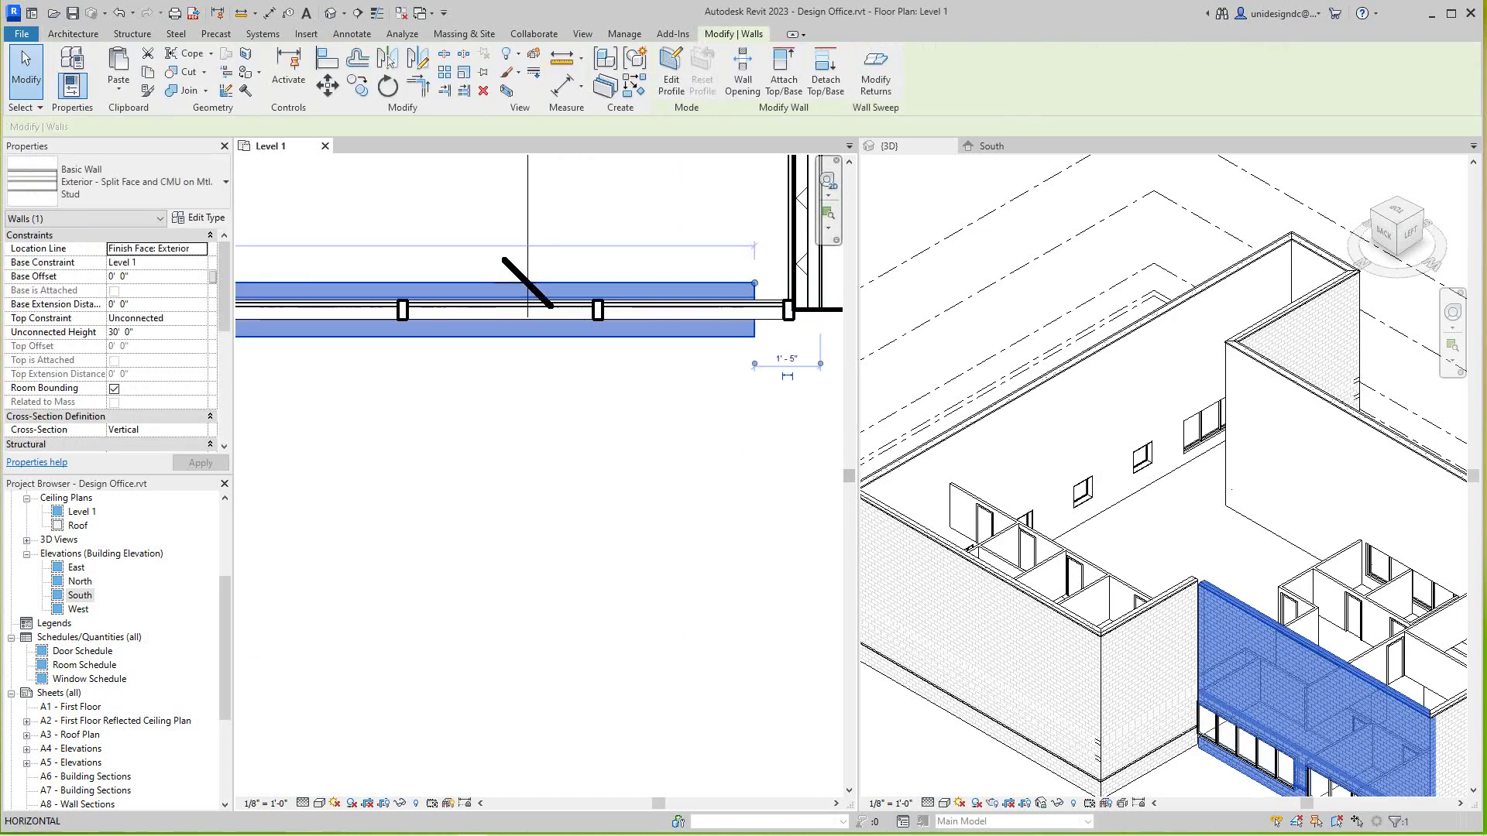
key(Escape)
click(529, 311)
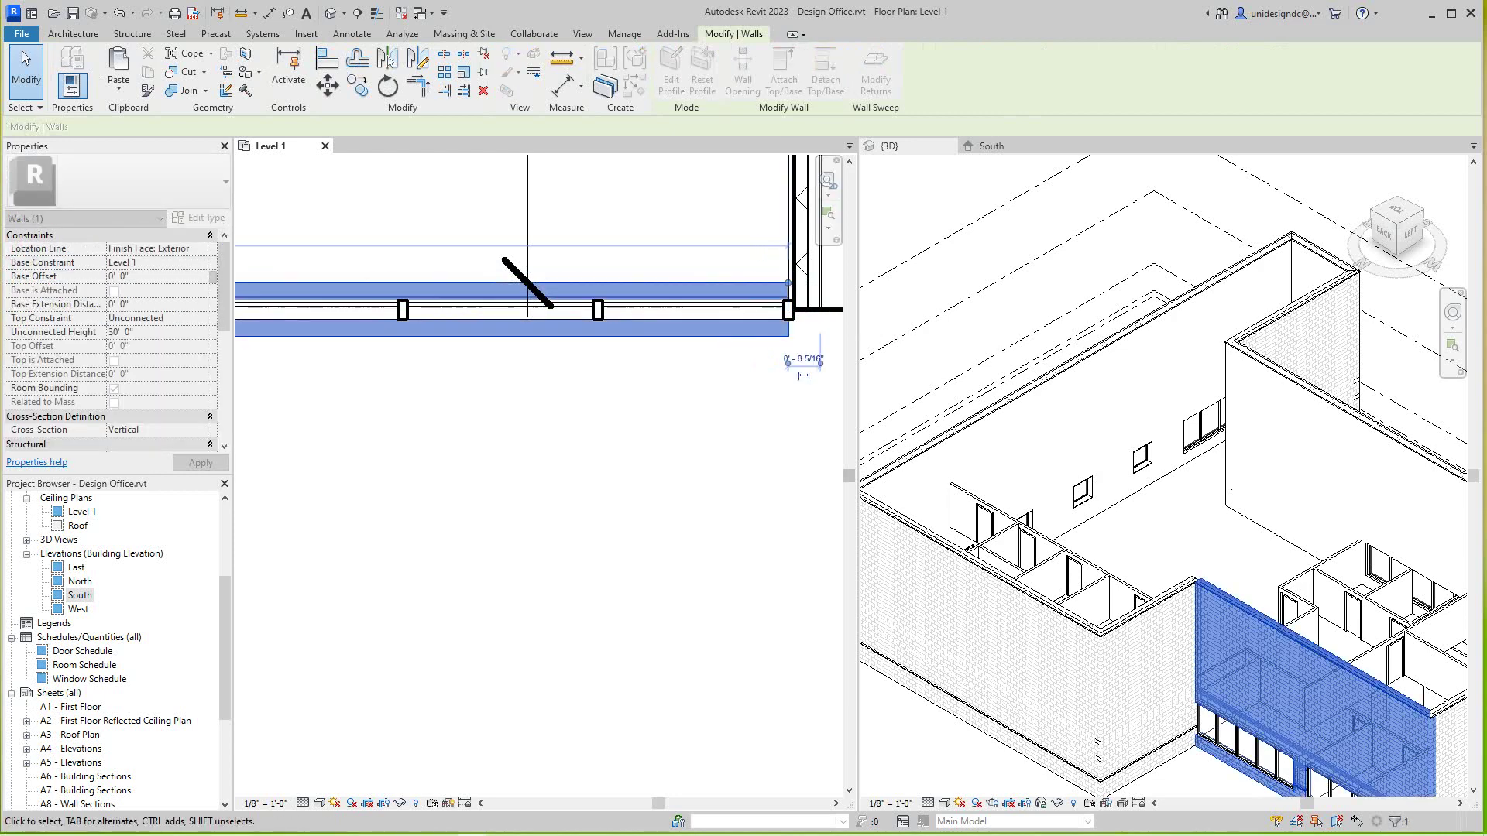
key(Escape)
scroll(529, 312, down, 3)
scroll(1162, 581, down, 5)
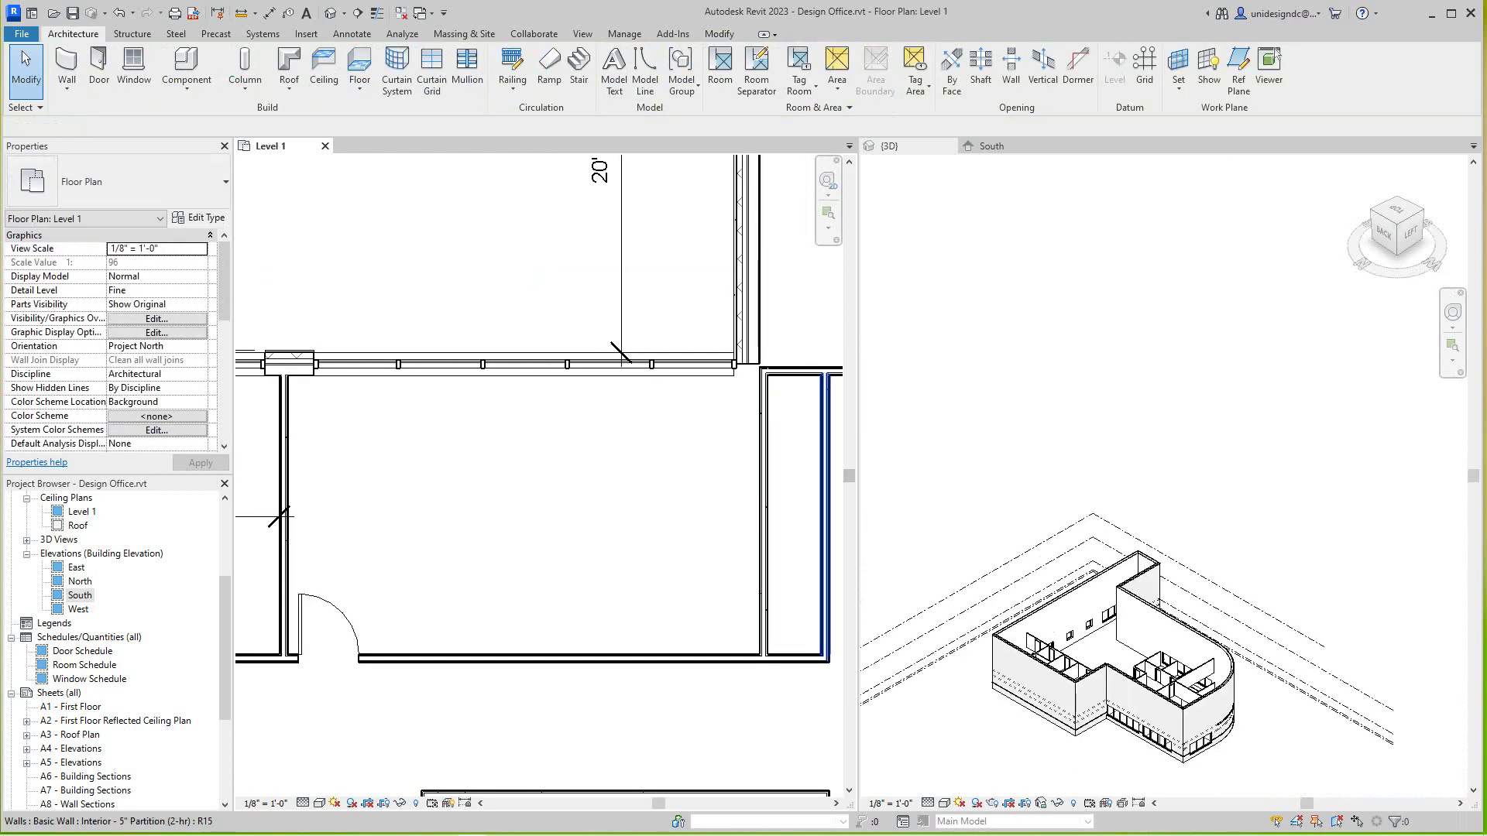
click(1161, 350)
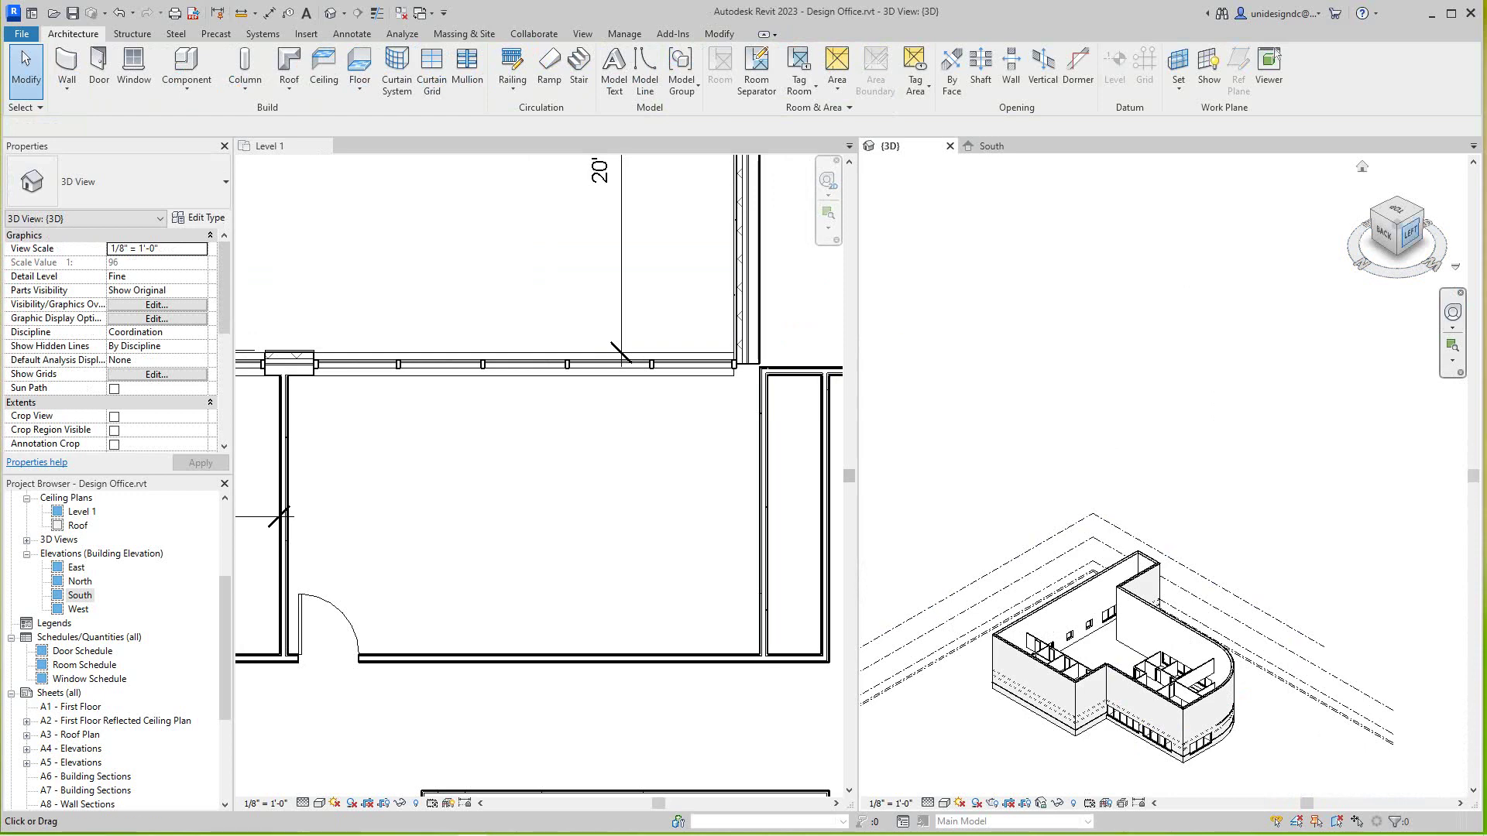
mouse_move(1162, 639)
shift+middle_down()
mouse_move(1121, 679)
mouse_move(1161, 650)
shift+middle_up()
scroll(535, 465, down, 4)
click(533, 184)
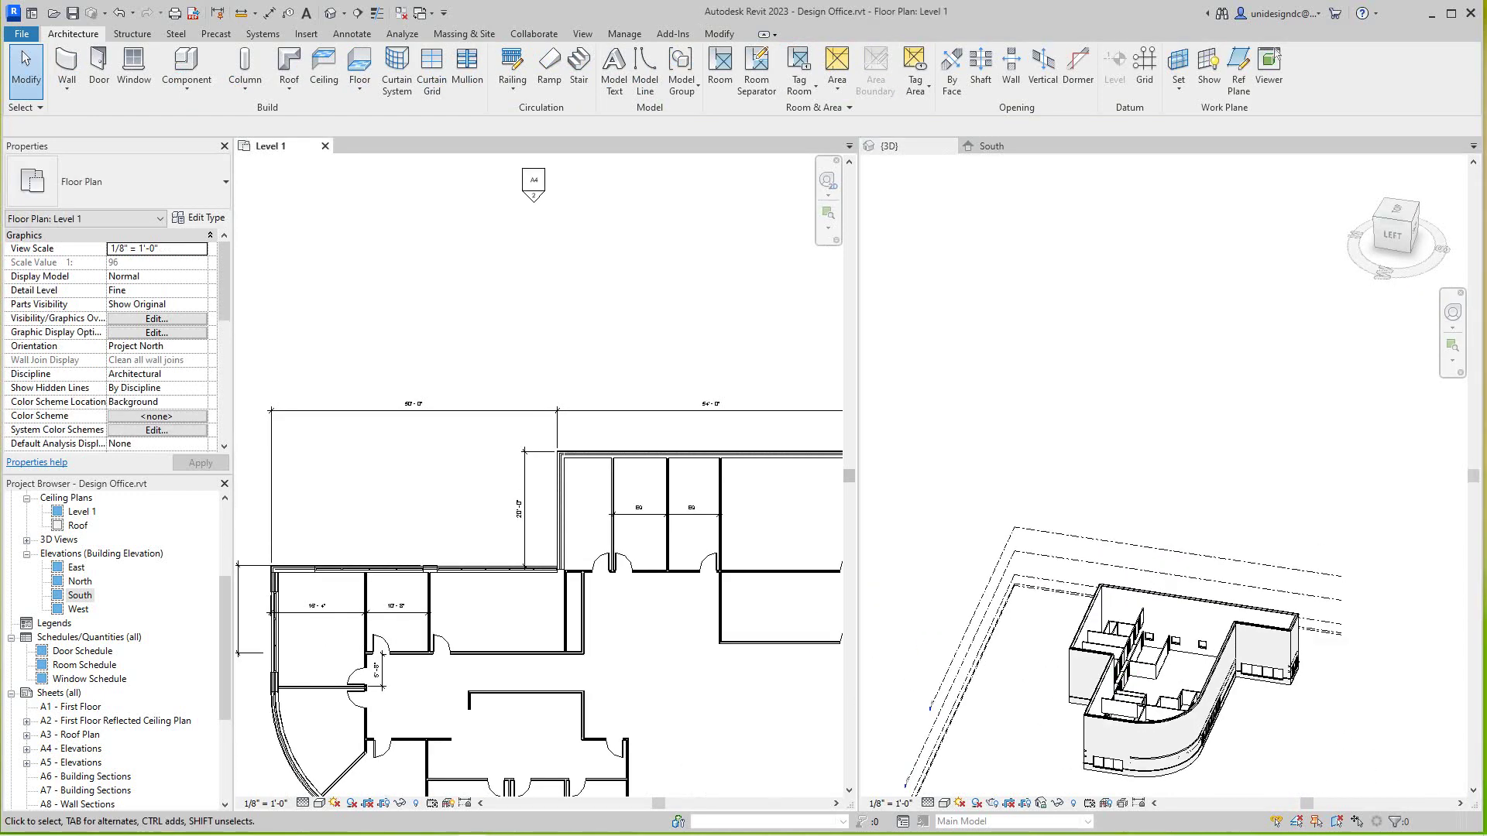
scroll(532, 184, down, 2)
mouse_move(534, 184)
middle_down()
mouse_move(538, 374)
mouse_move(537, 232)
middle_up()
scroll(488, 465, up, 6)
scroll(535, 465, down, 4)
scroll(534, 464, up, 3)
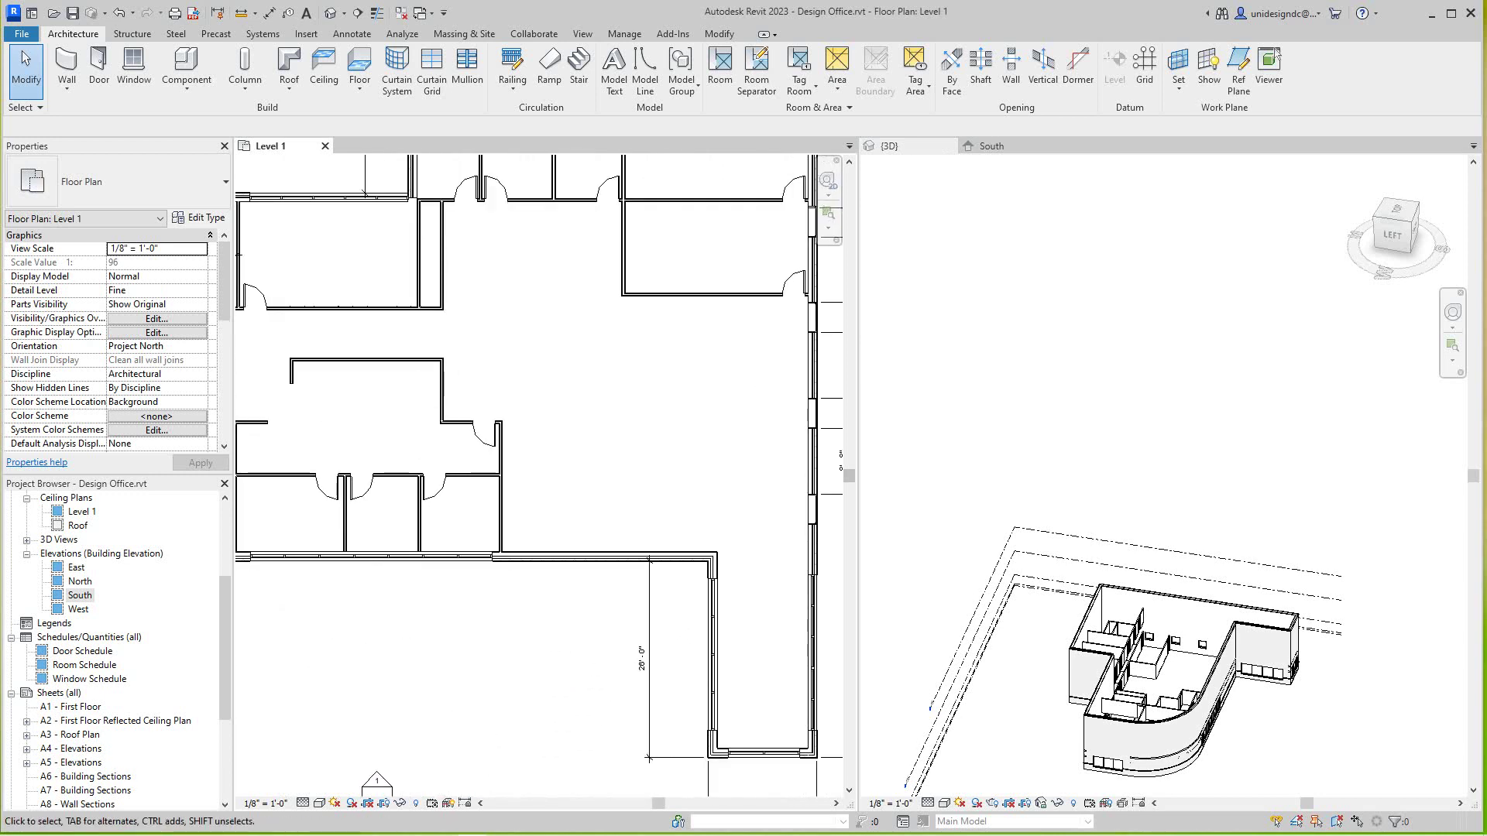
scroll(535, 464, up, 1)
scroll(665, 558, up, 1)
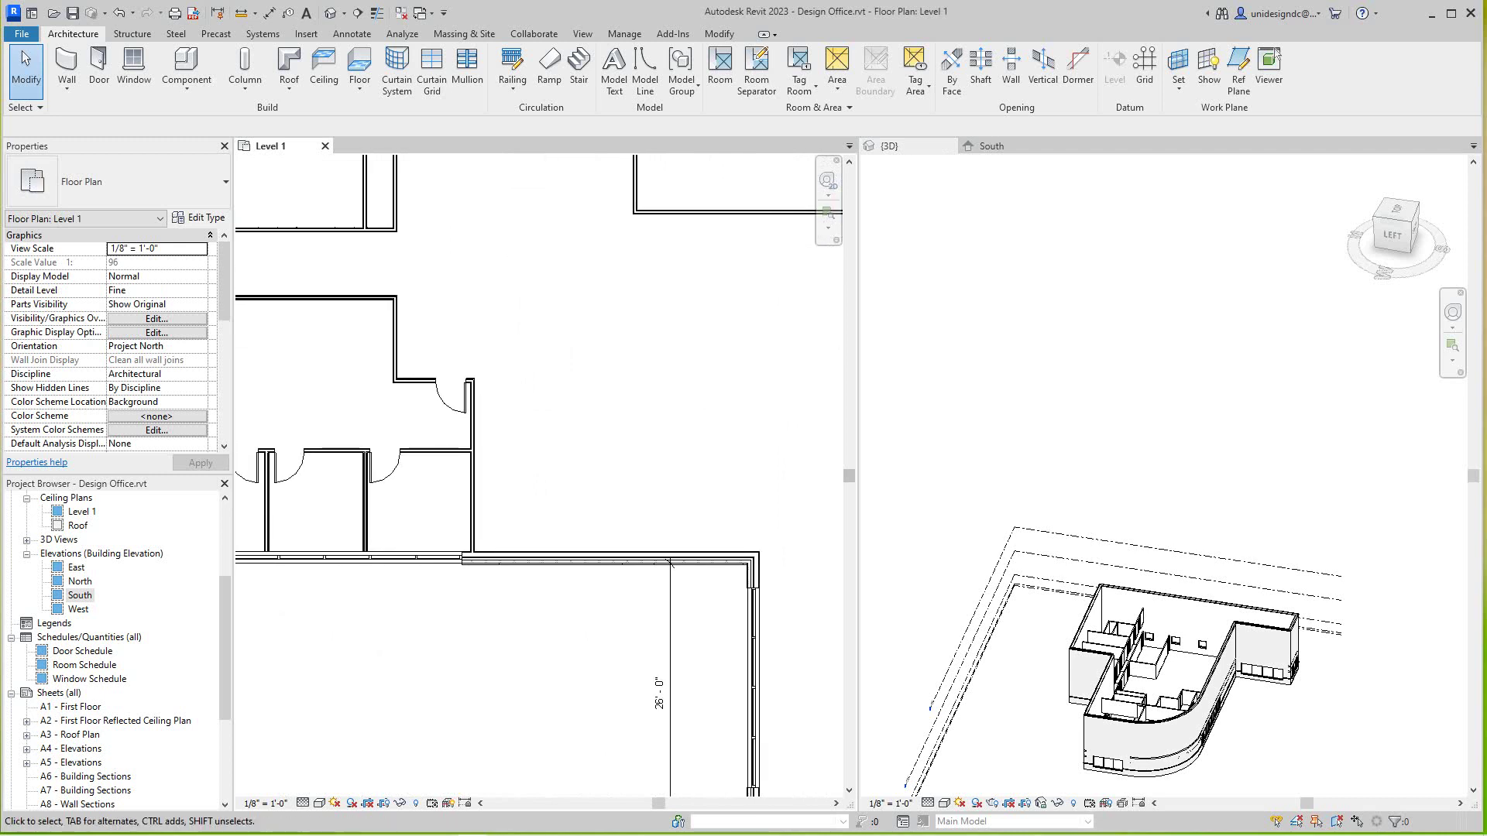
scroll(650, 564, up, 1)
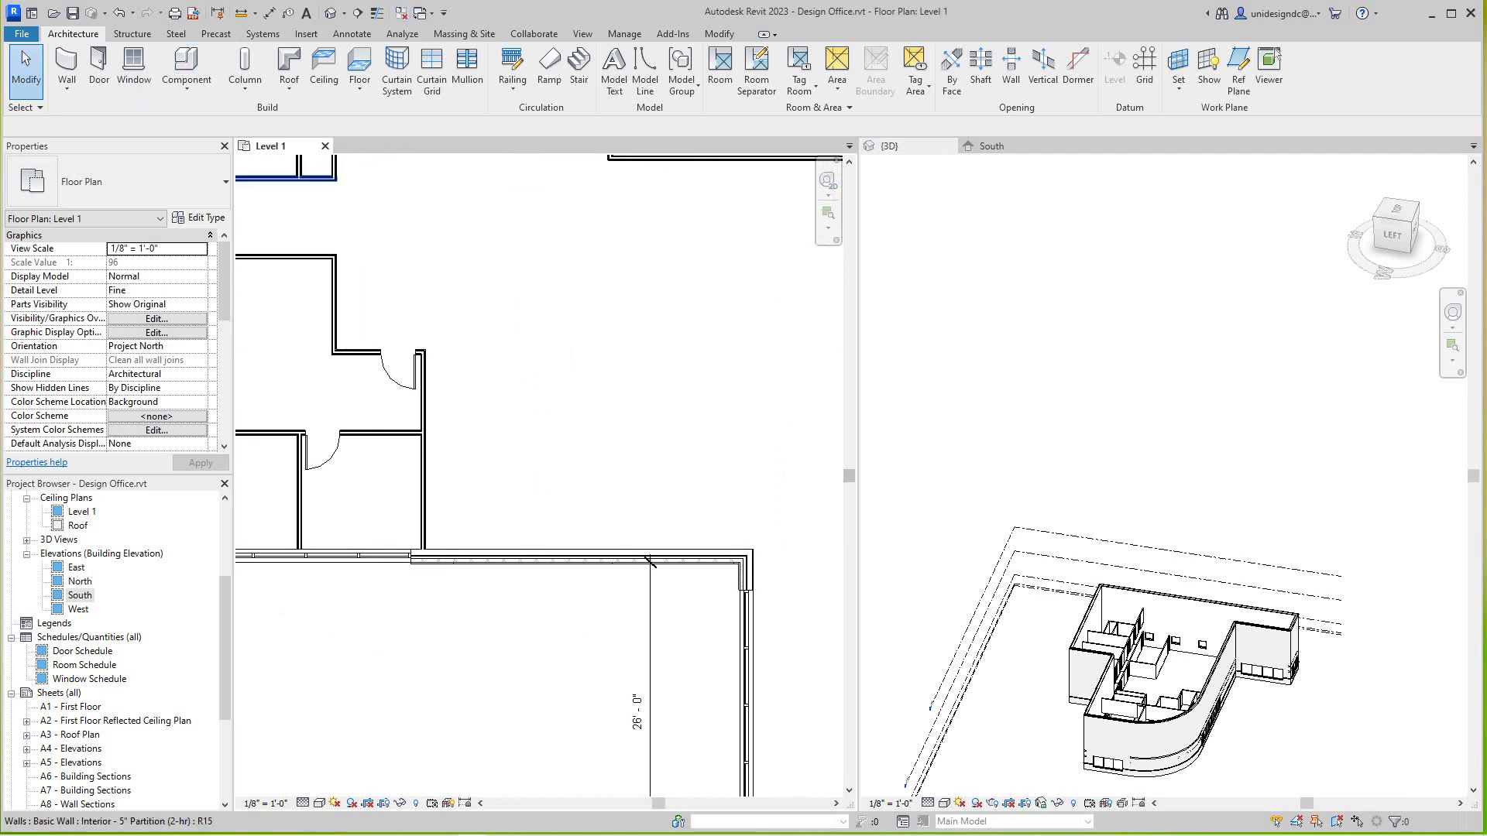
Draw a 23' Storefront curtain wall on the straight exterior wall and select it to check.
click(67, 93)
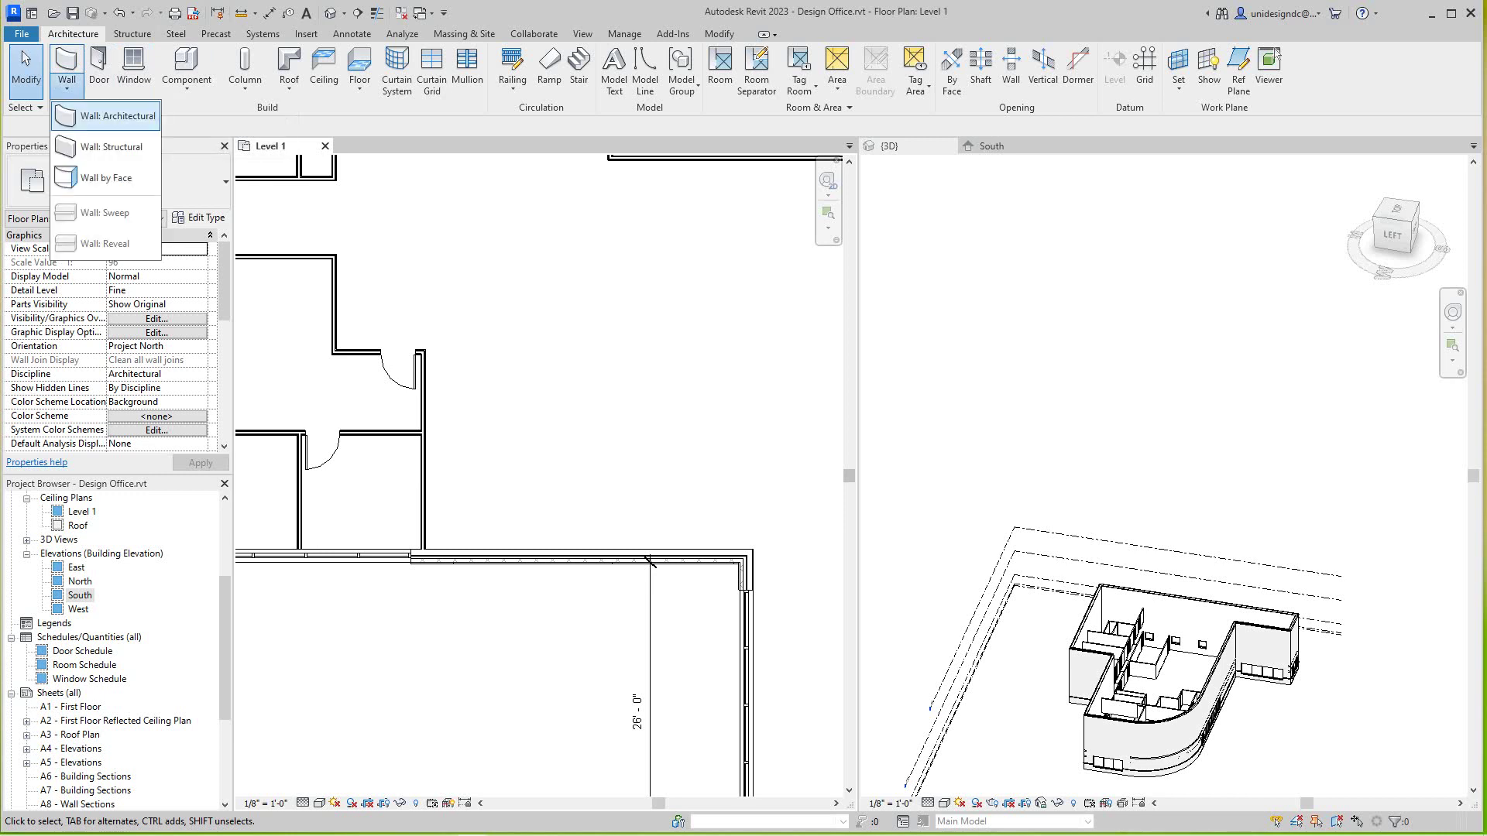
click(116, 116)
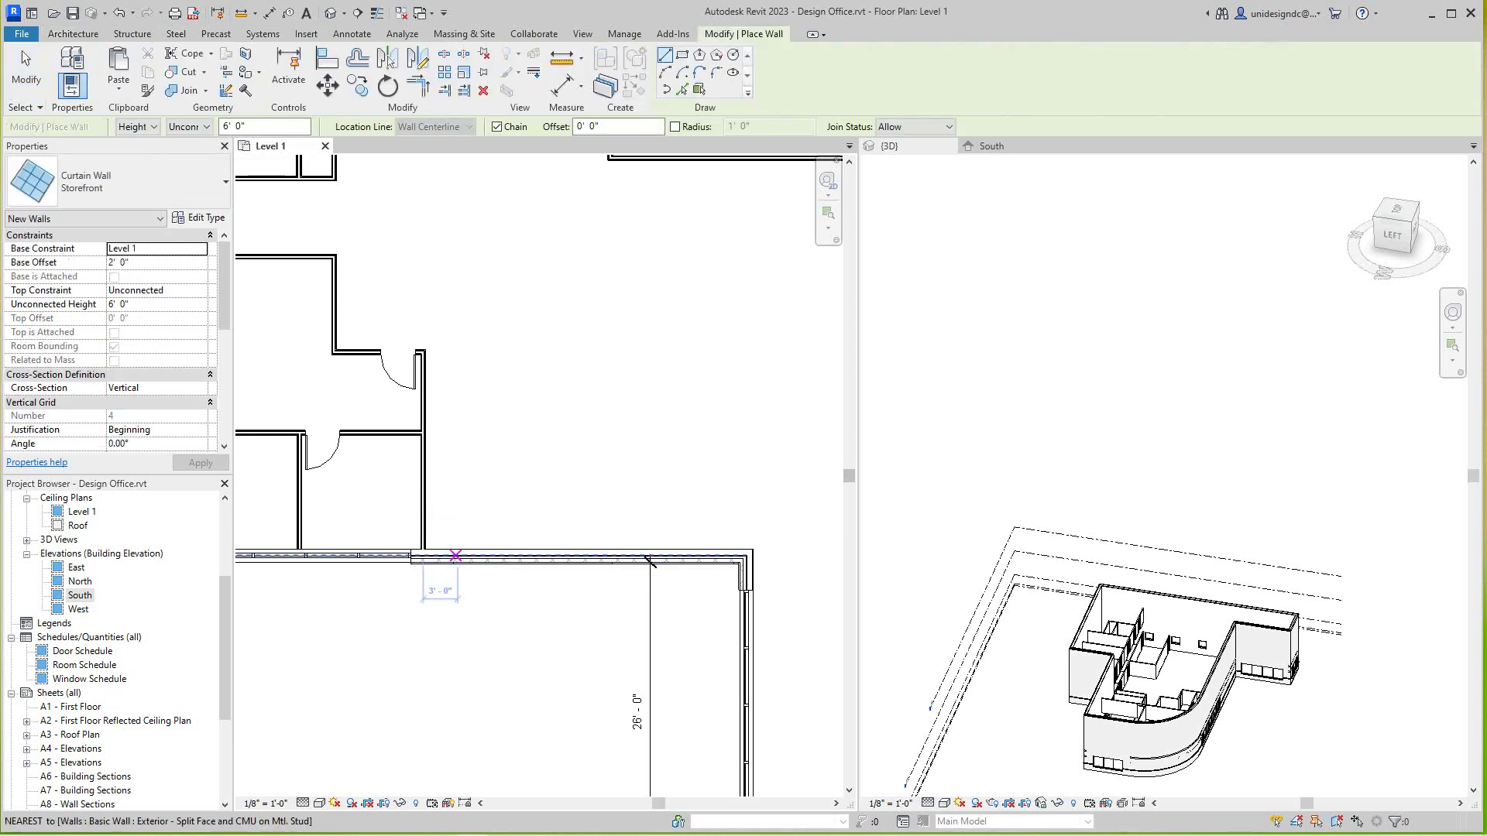
scroll(651, 563, up, 3)
click(511, 536)
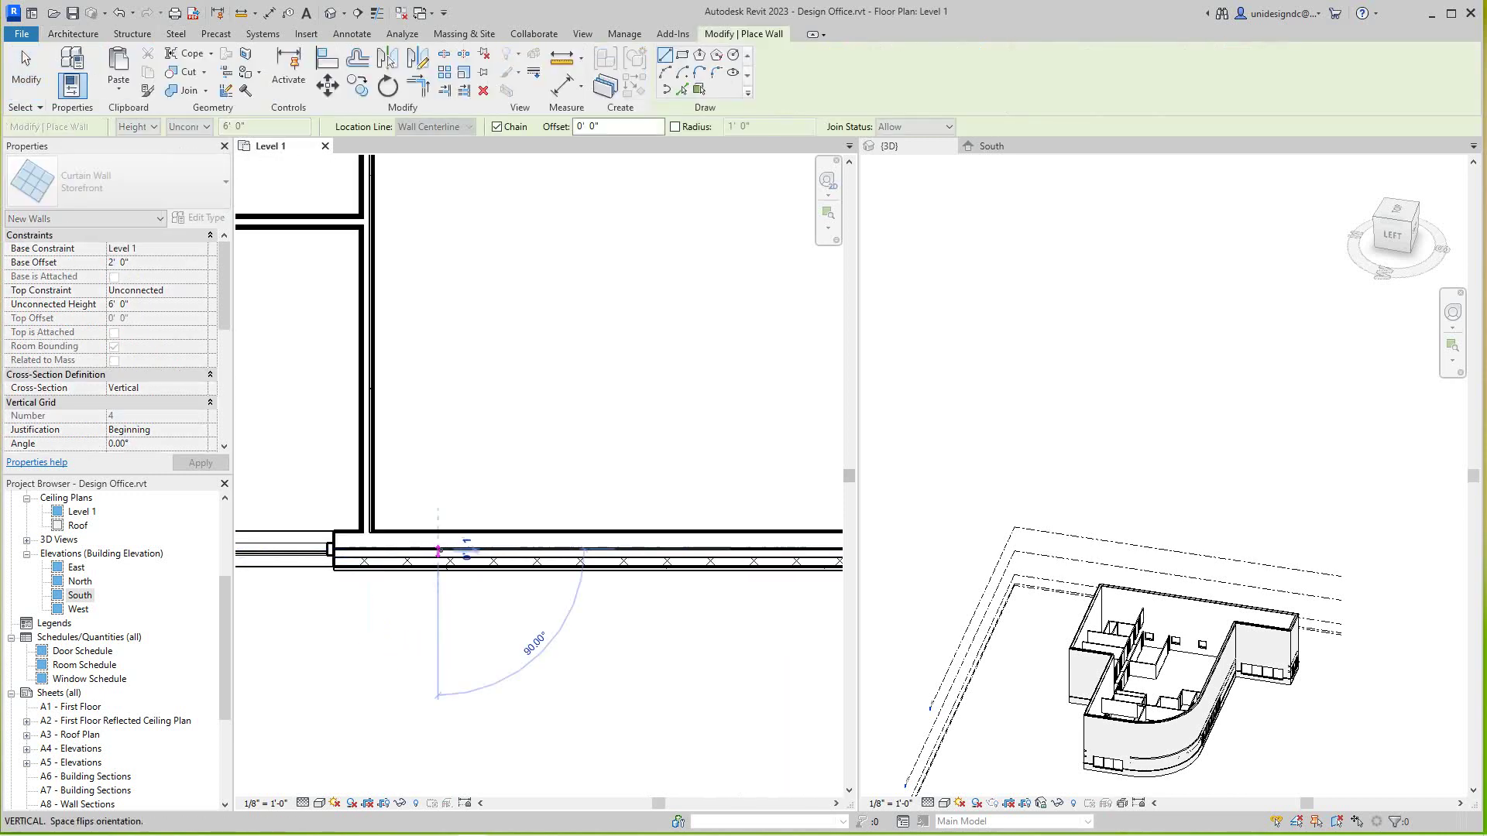
scroll(718, 595, down, 3)
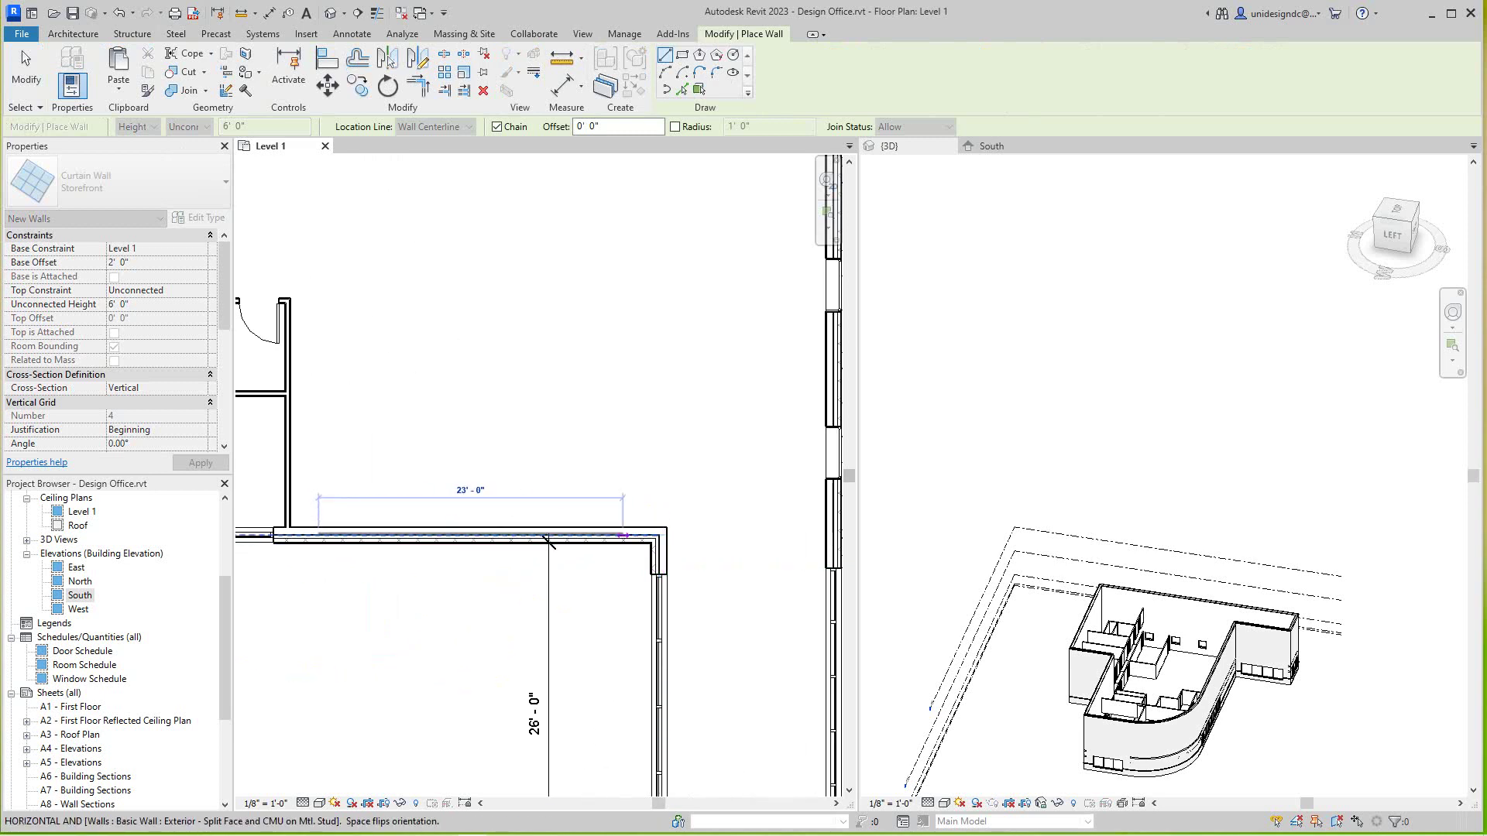
click(628, 538)
scroll(557, 535, down, 2)
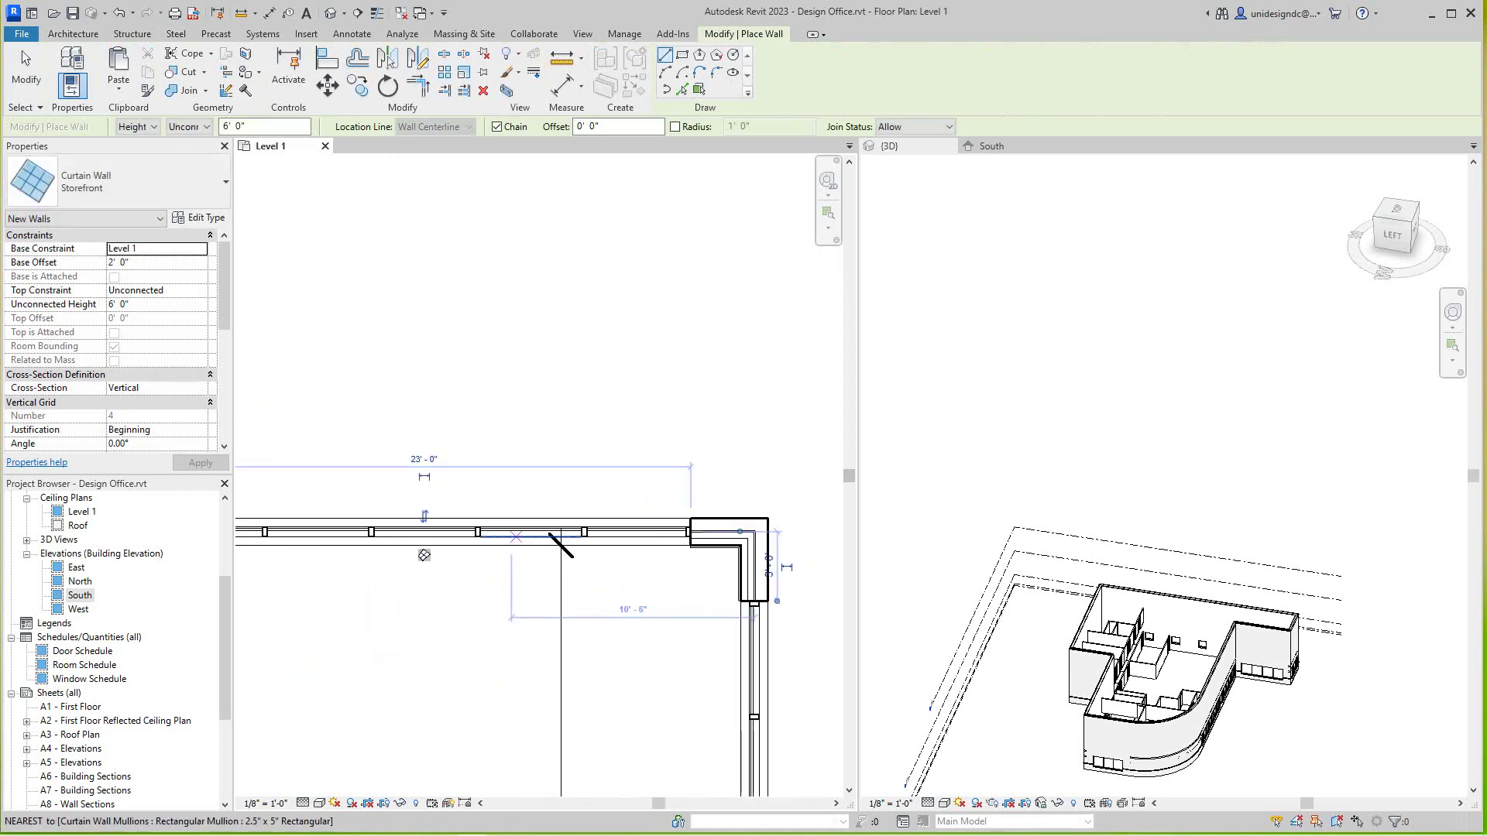
right_click(536, 352)
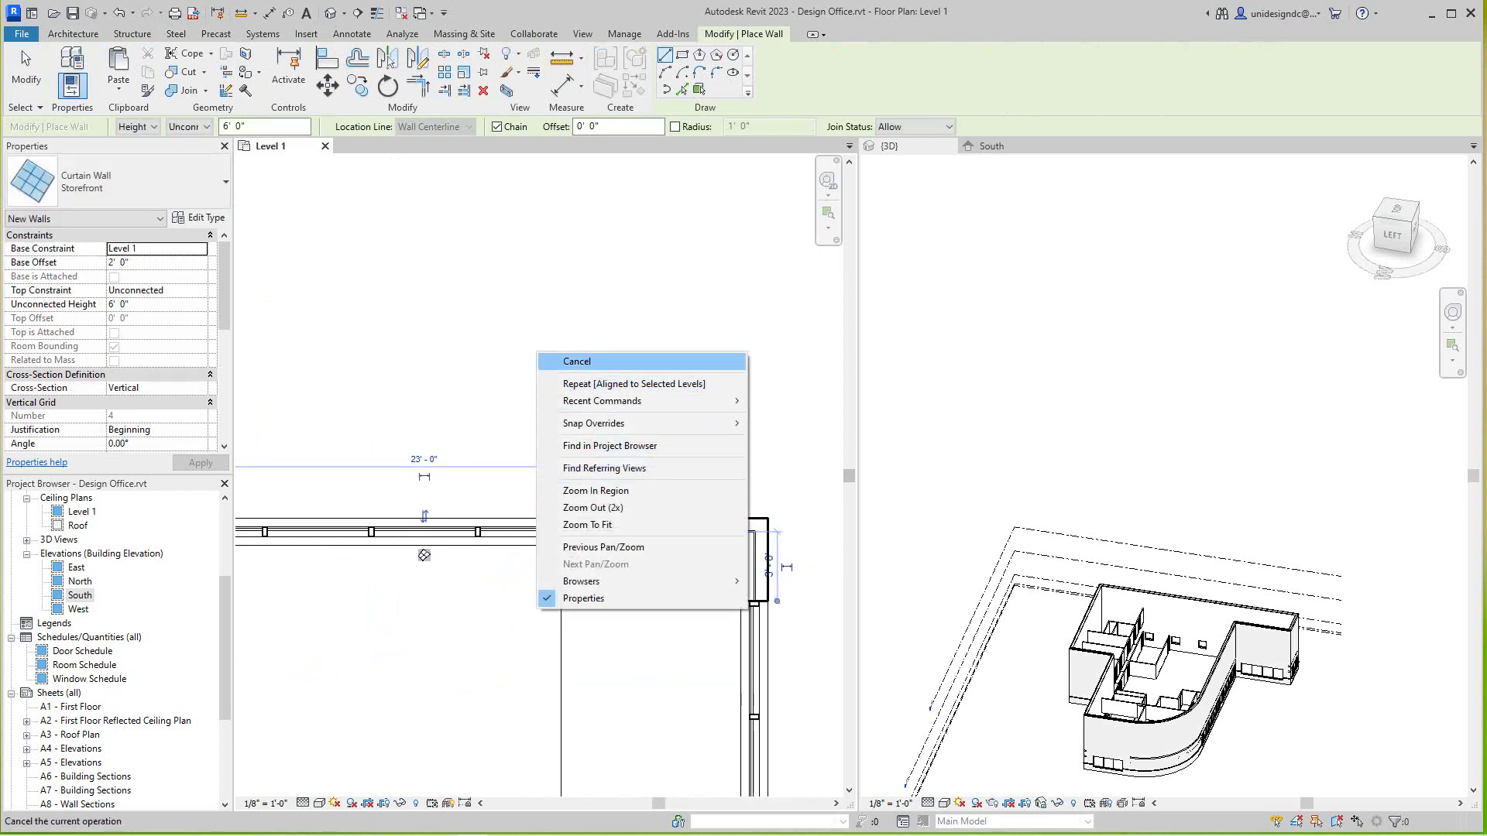
click(577, 361)
scroll(534, 464, down, 3)
key(Escape)
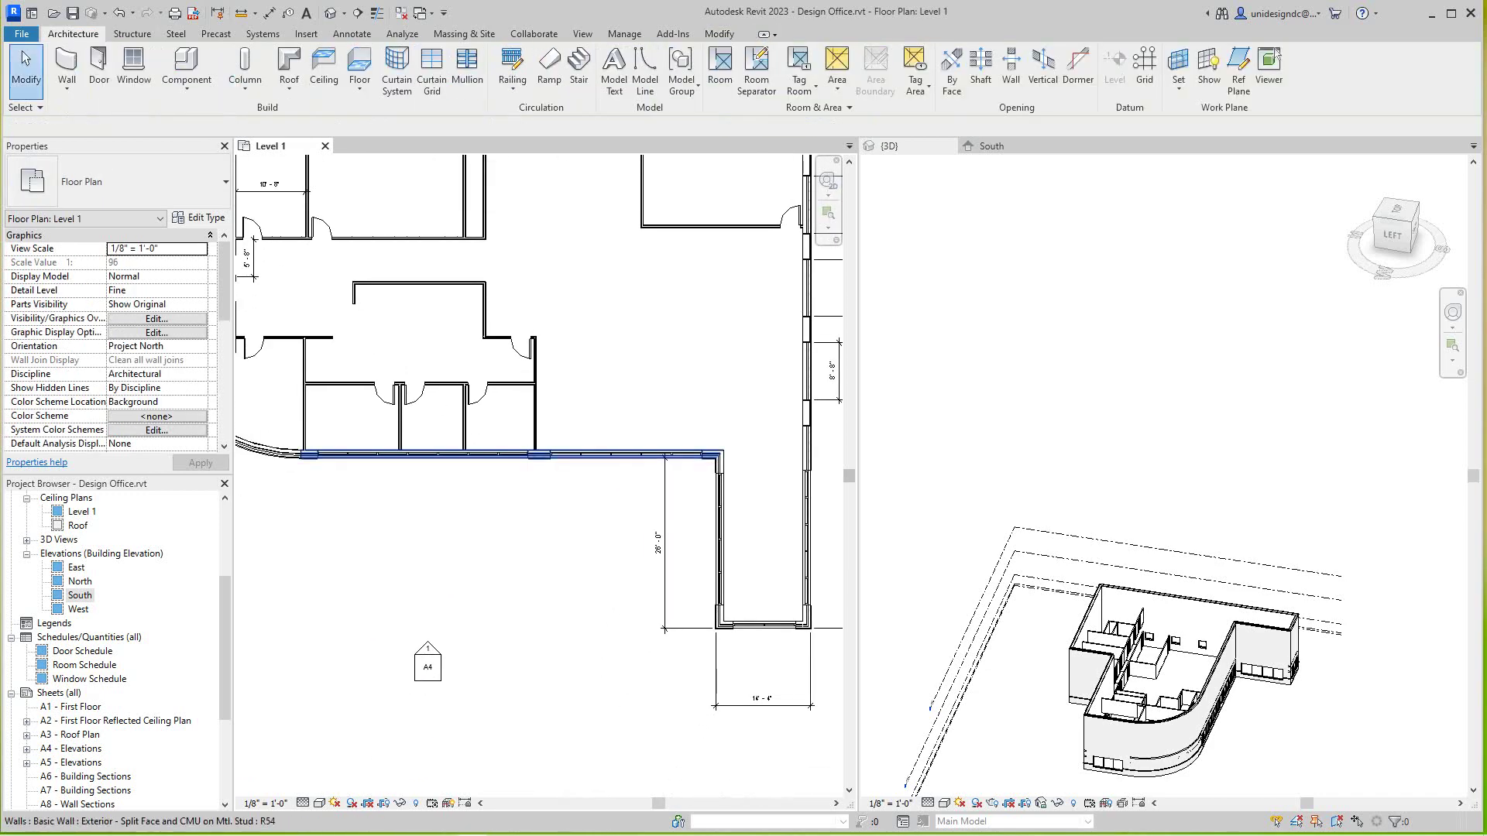
click(627, 456)
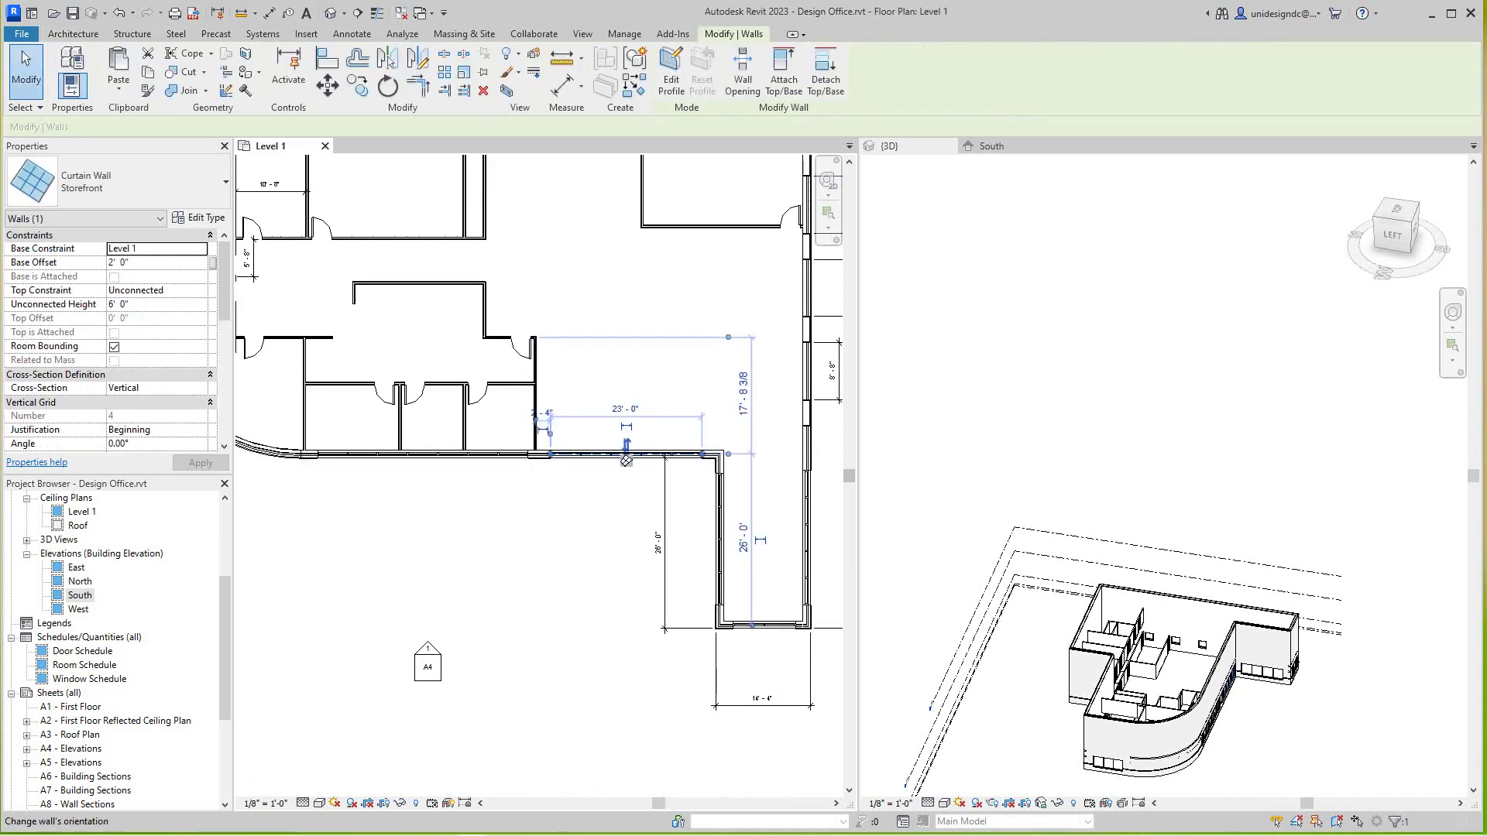
Set the curved exterior wall's Top Constraint to Unconnected with a 21' 4" height.
key(Escape)
scroll(625, 461, down, 3)
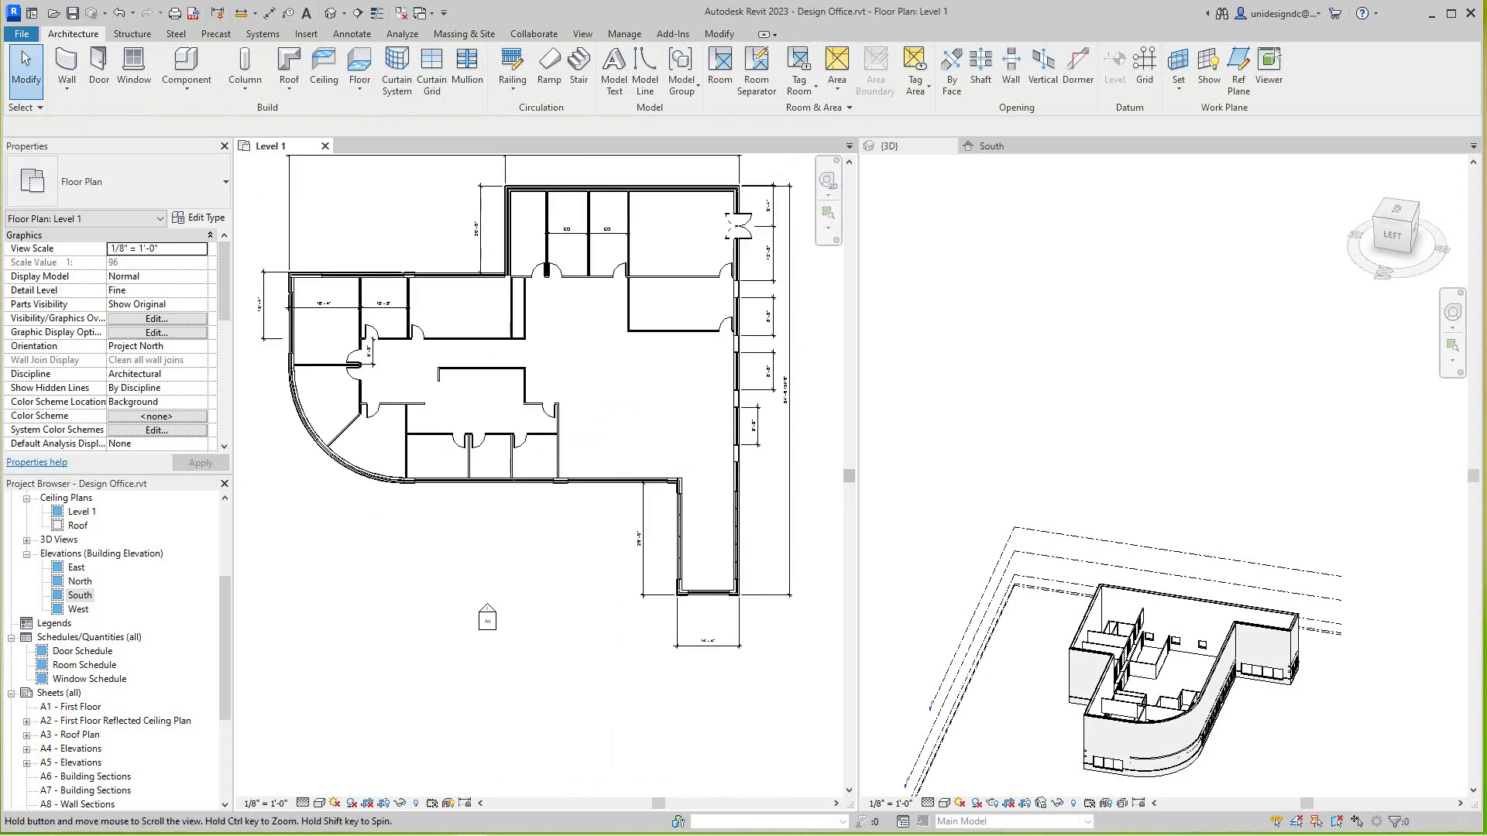
mouse_move(698, 407)
middle_down()
mouse_move(801, 353)
mouse_move(690, 464)
middle_up()
scroll(488, 372, up, 3)
scroll(488, 371, up, 2)
scroll(488, 372, down, 3)
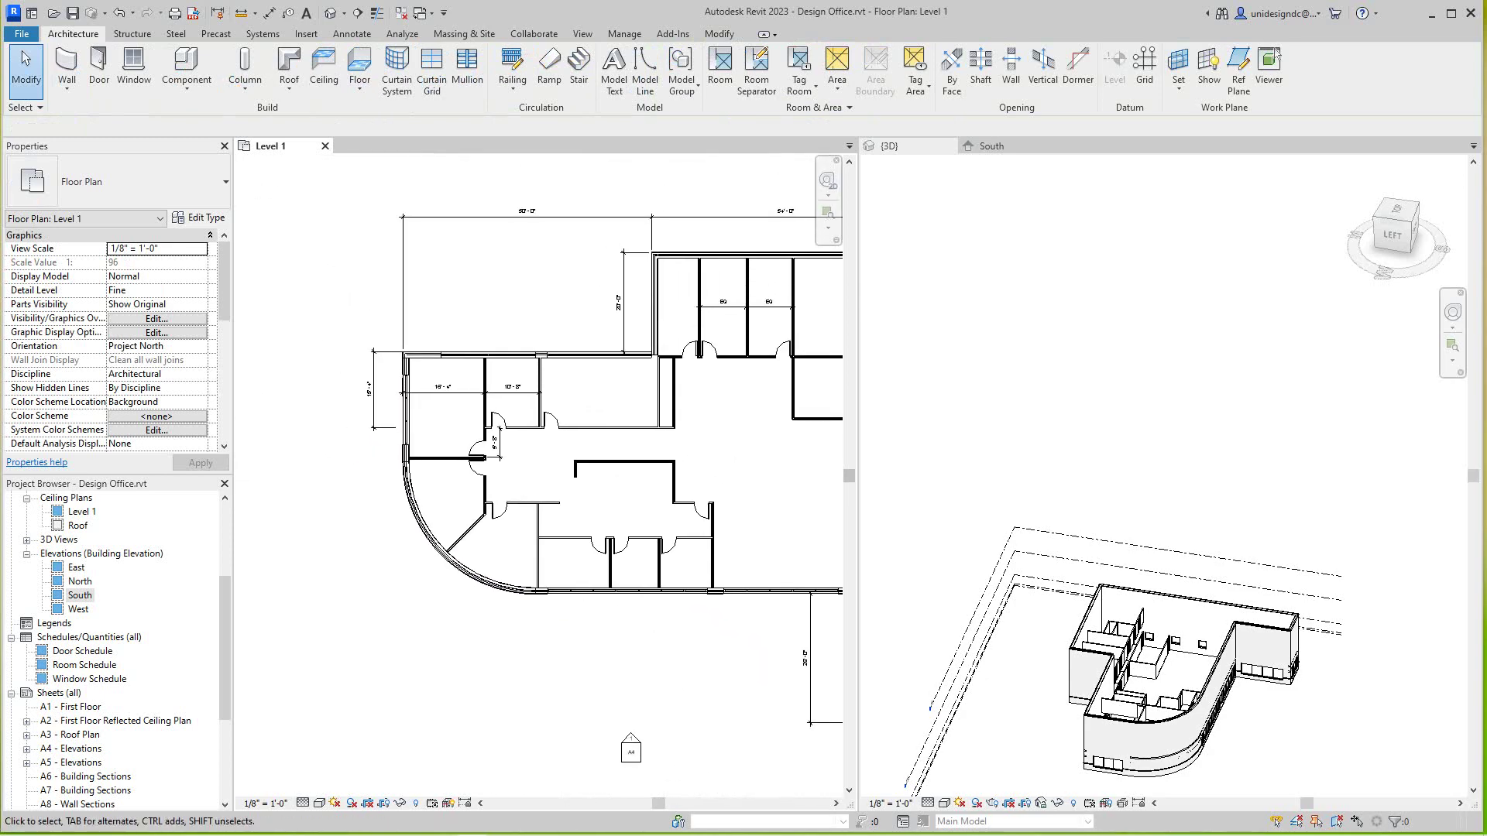
scroll(523, 441, down, 2)
middle_drag(616, 720, 587, 694)
scroll(488, 465, up, 3)
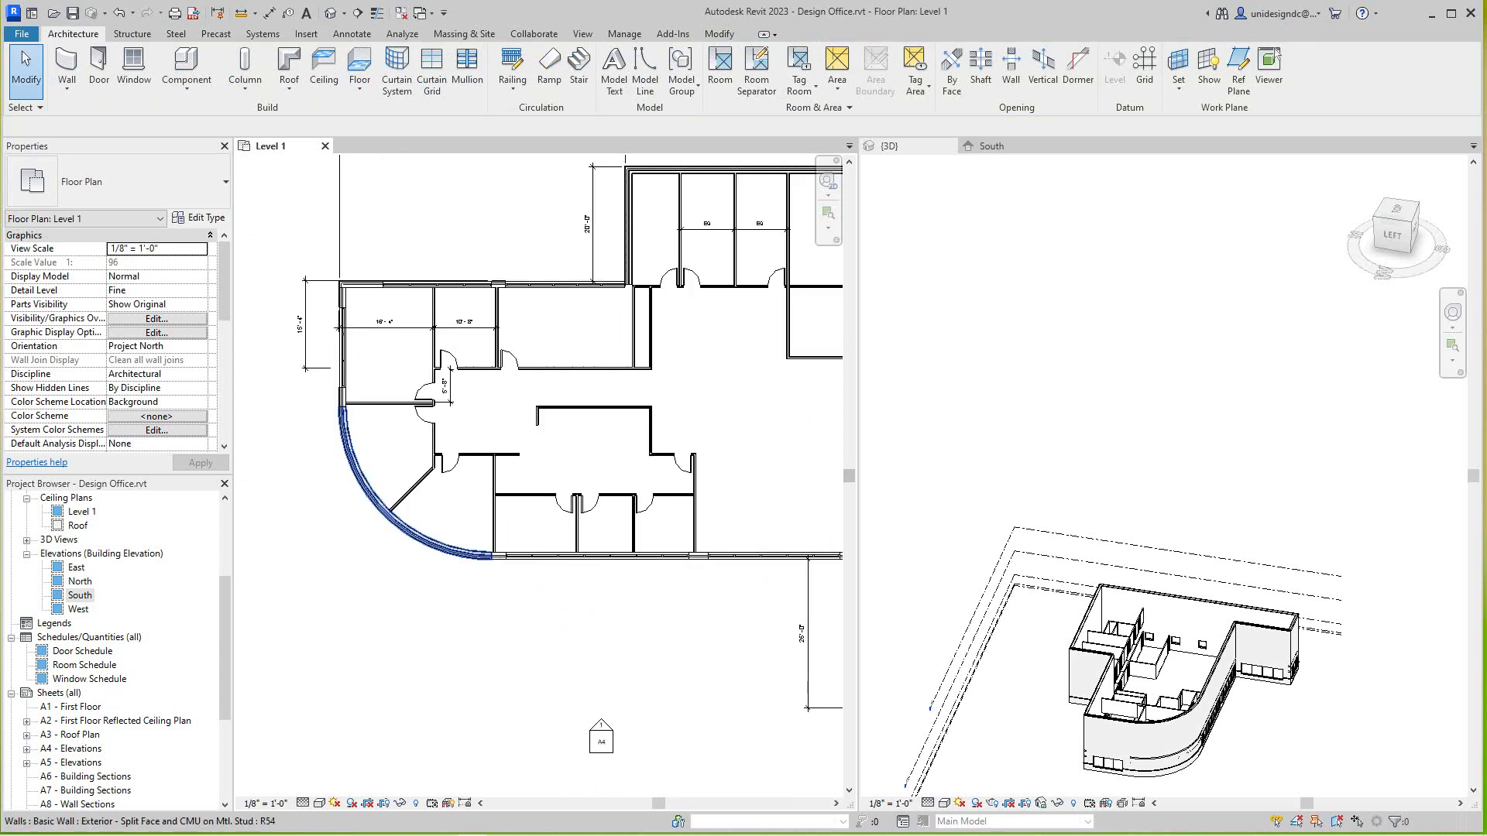
click(385, 488)
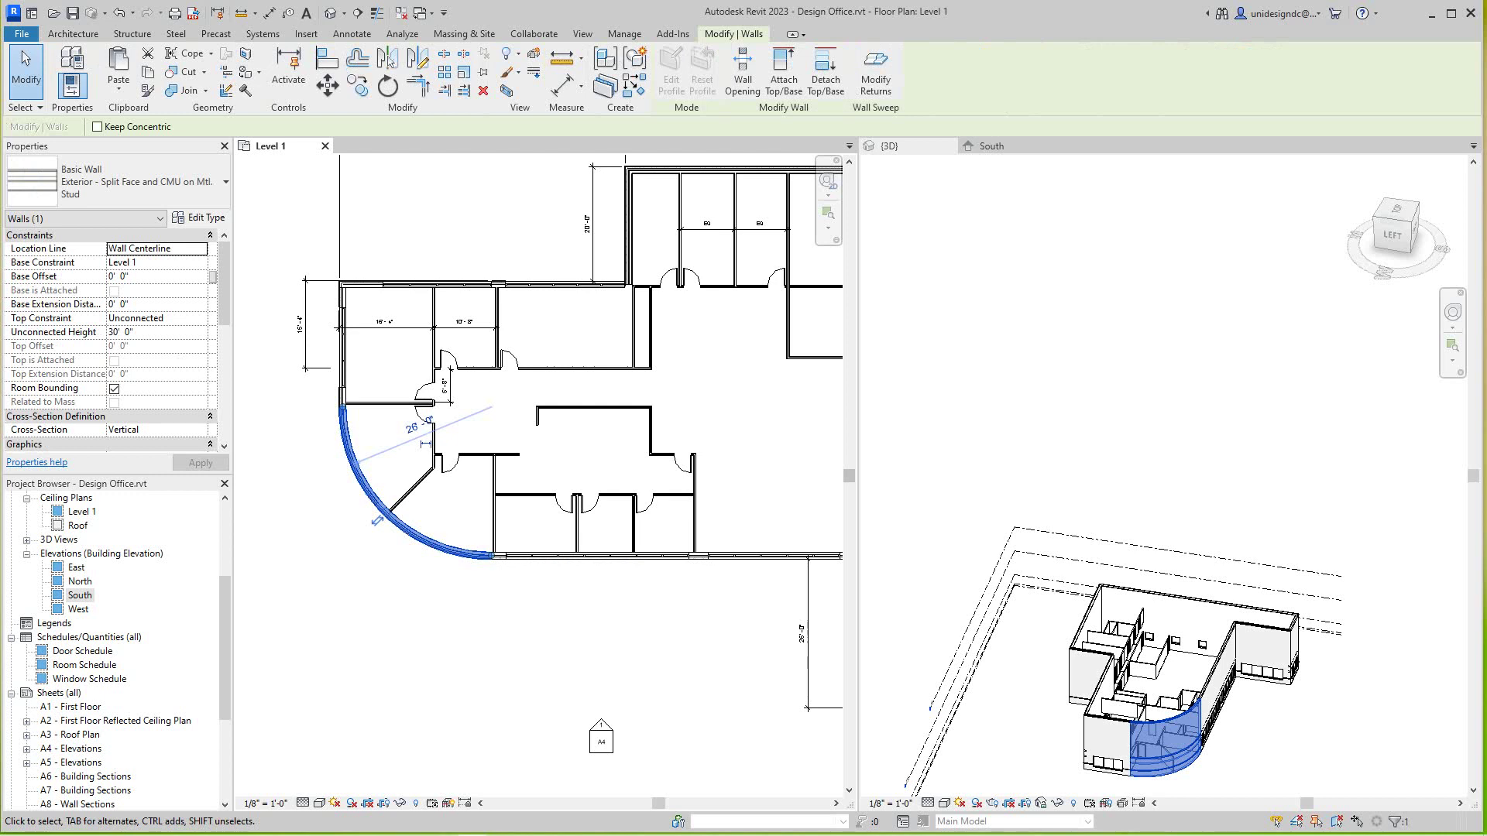
click(157, 318)
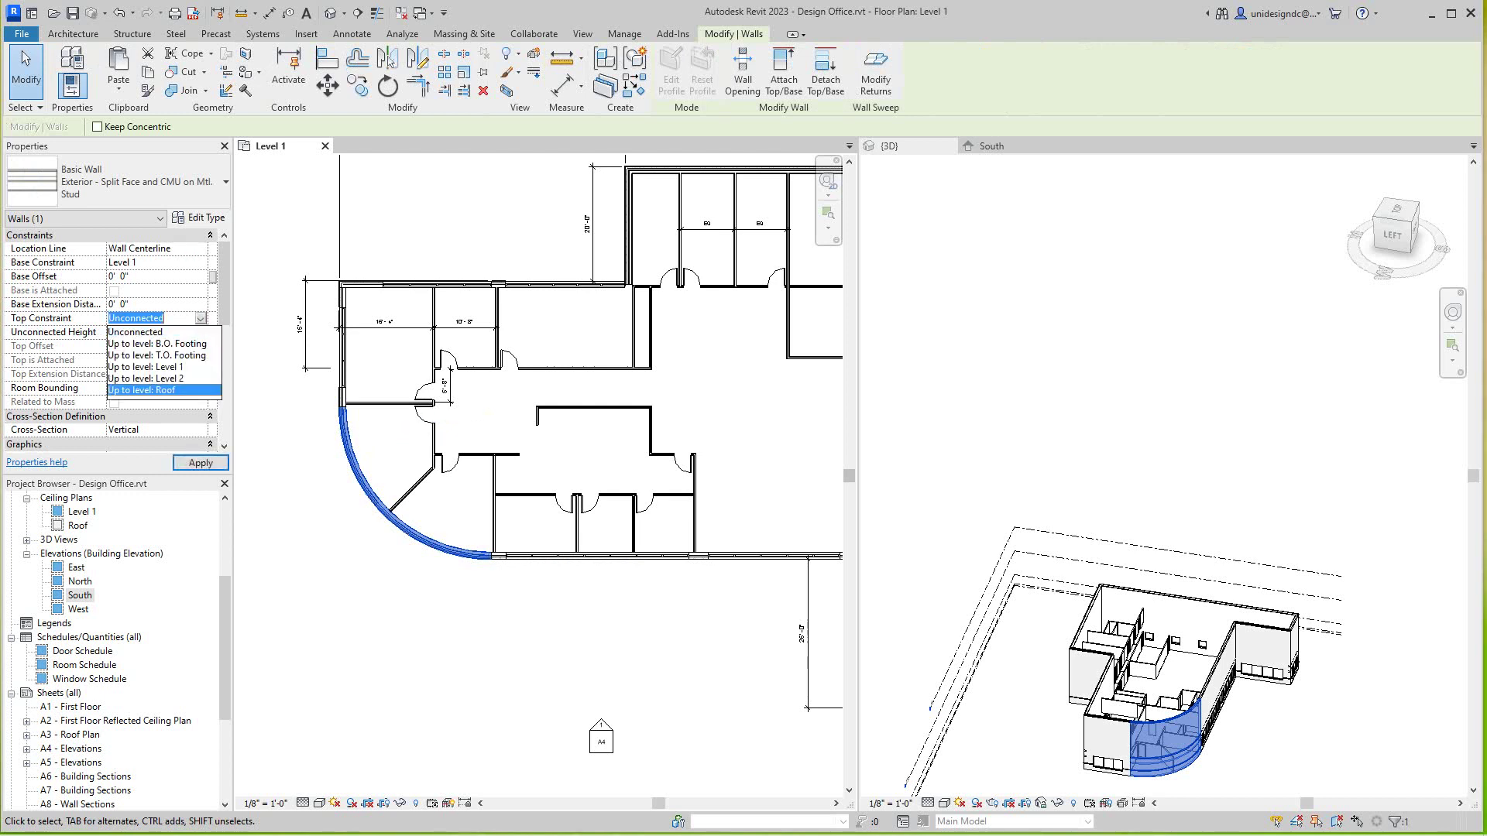
click(146, 390)
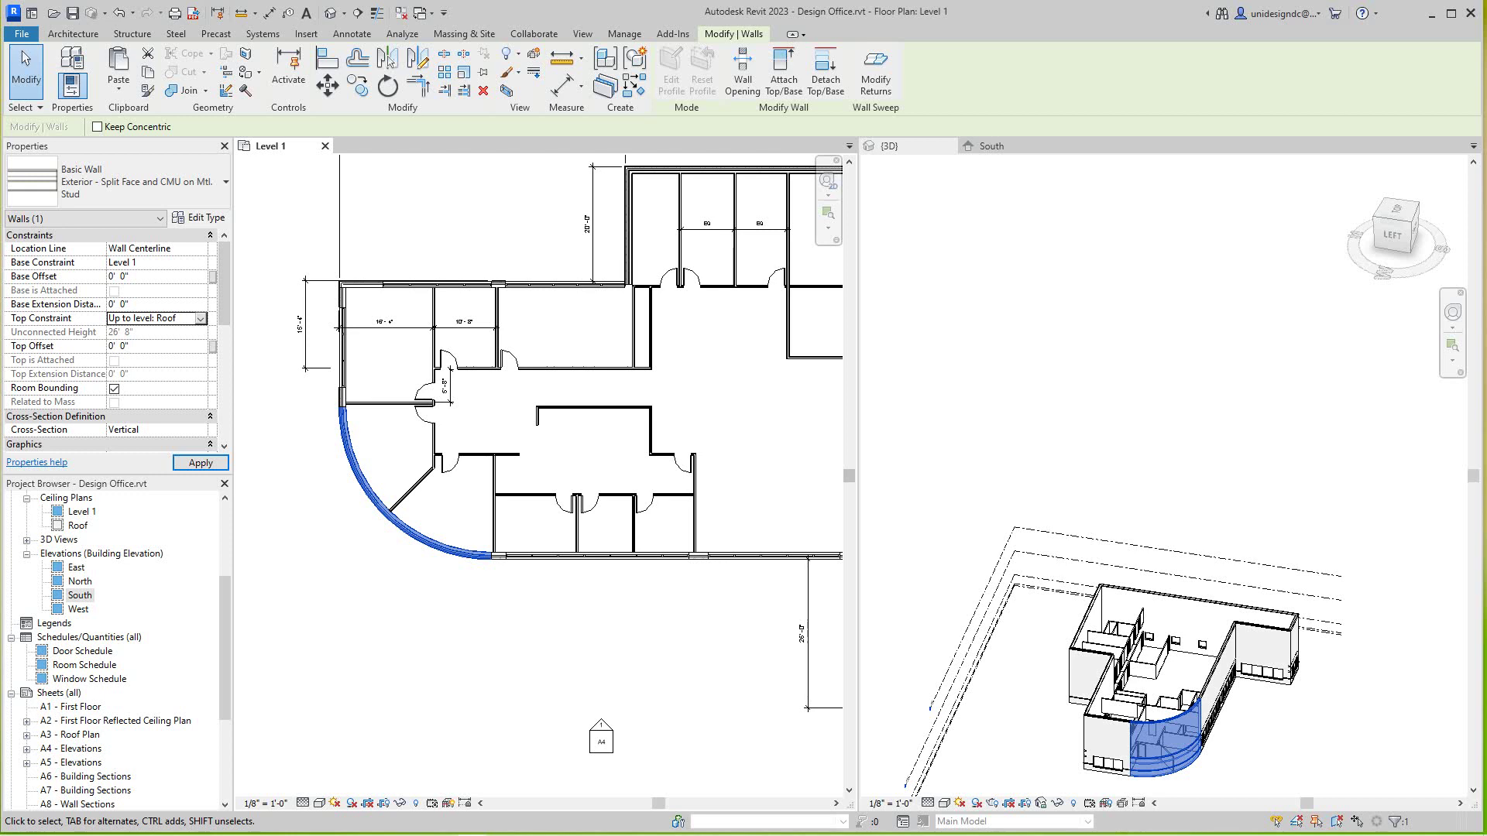
click(200, 319)
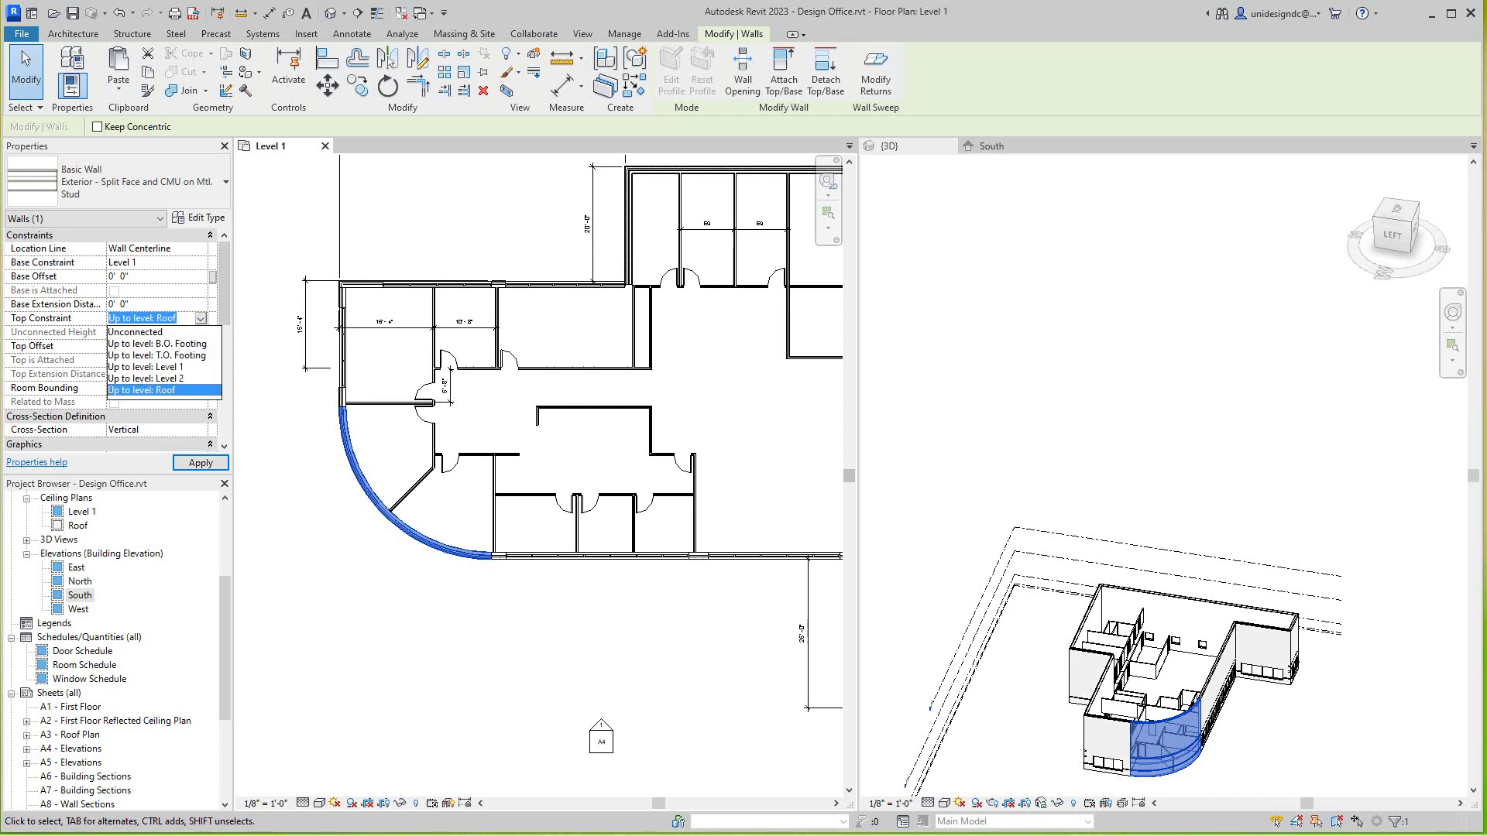
click(135, 332)
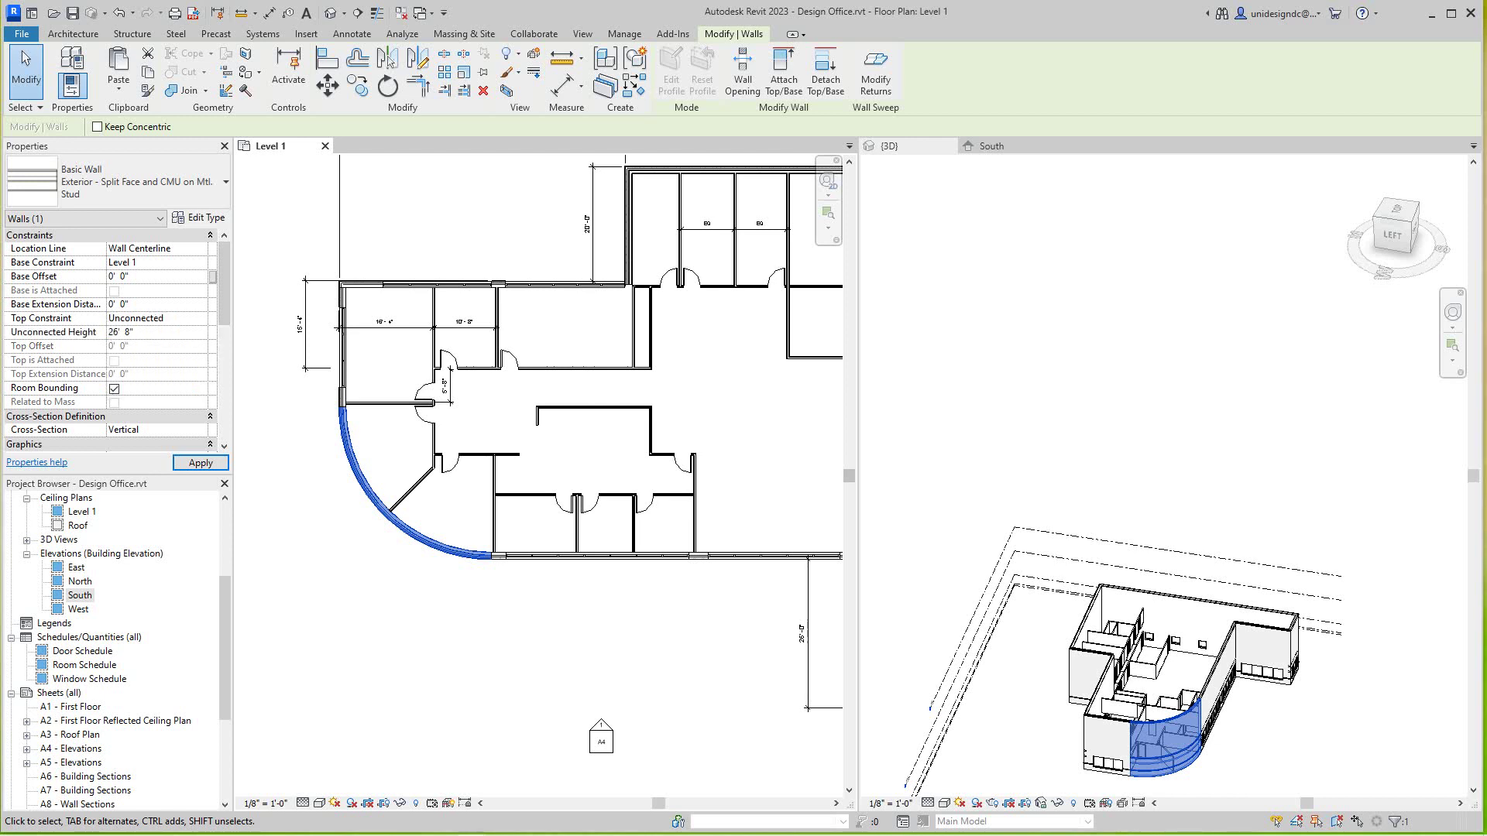
text(21 4)
key(Return)
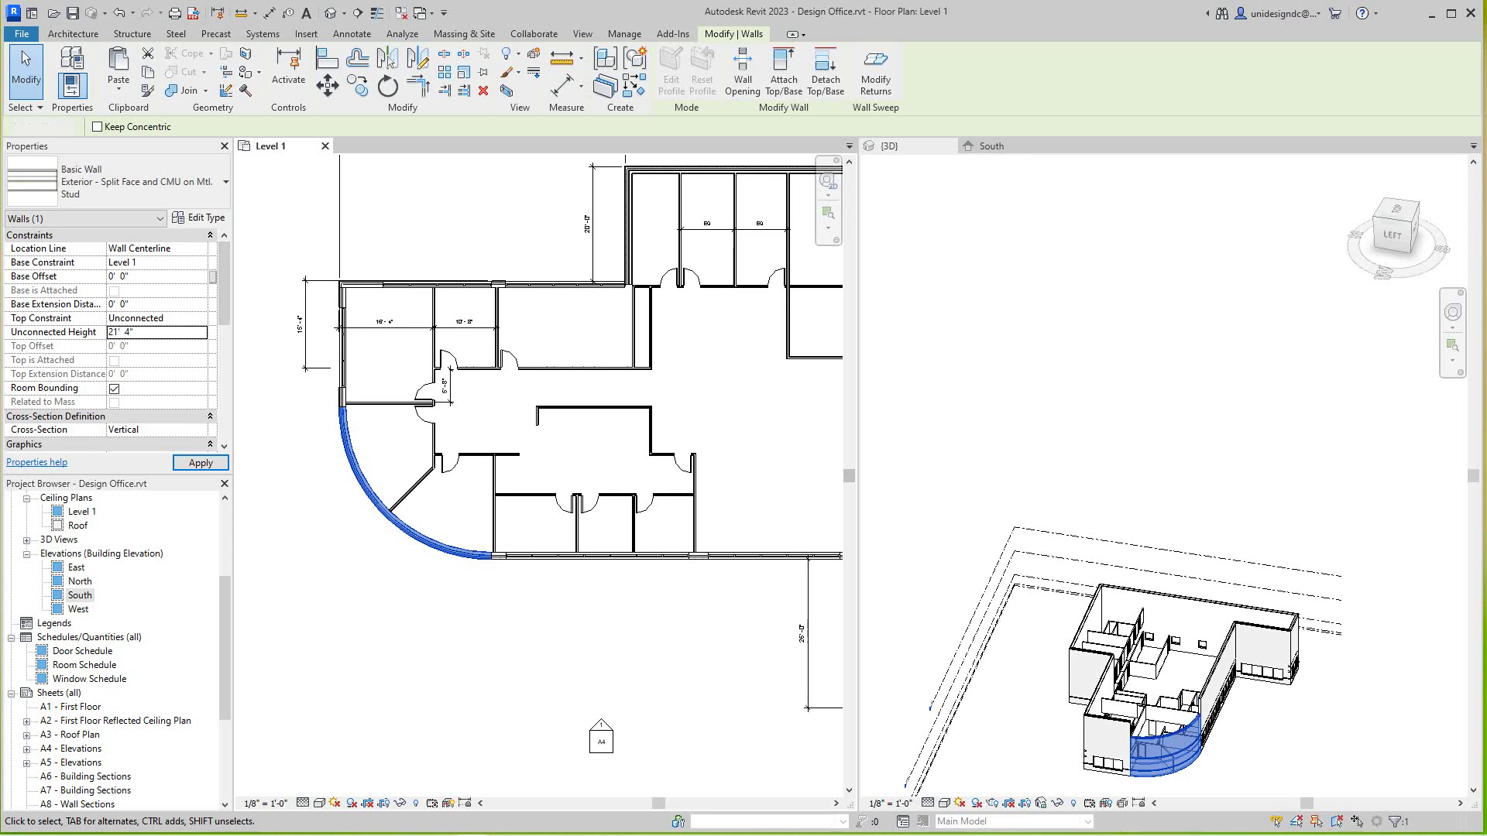
scroll(363, 528, up, 2)
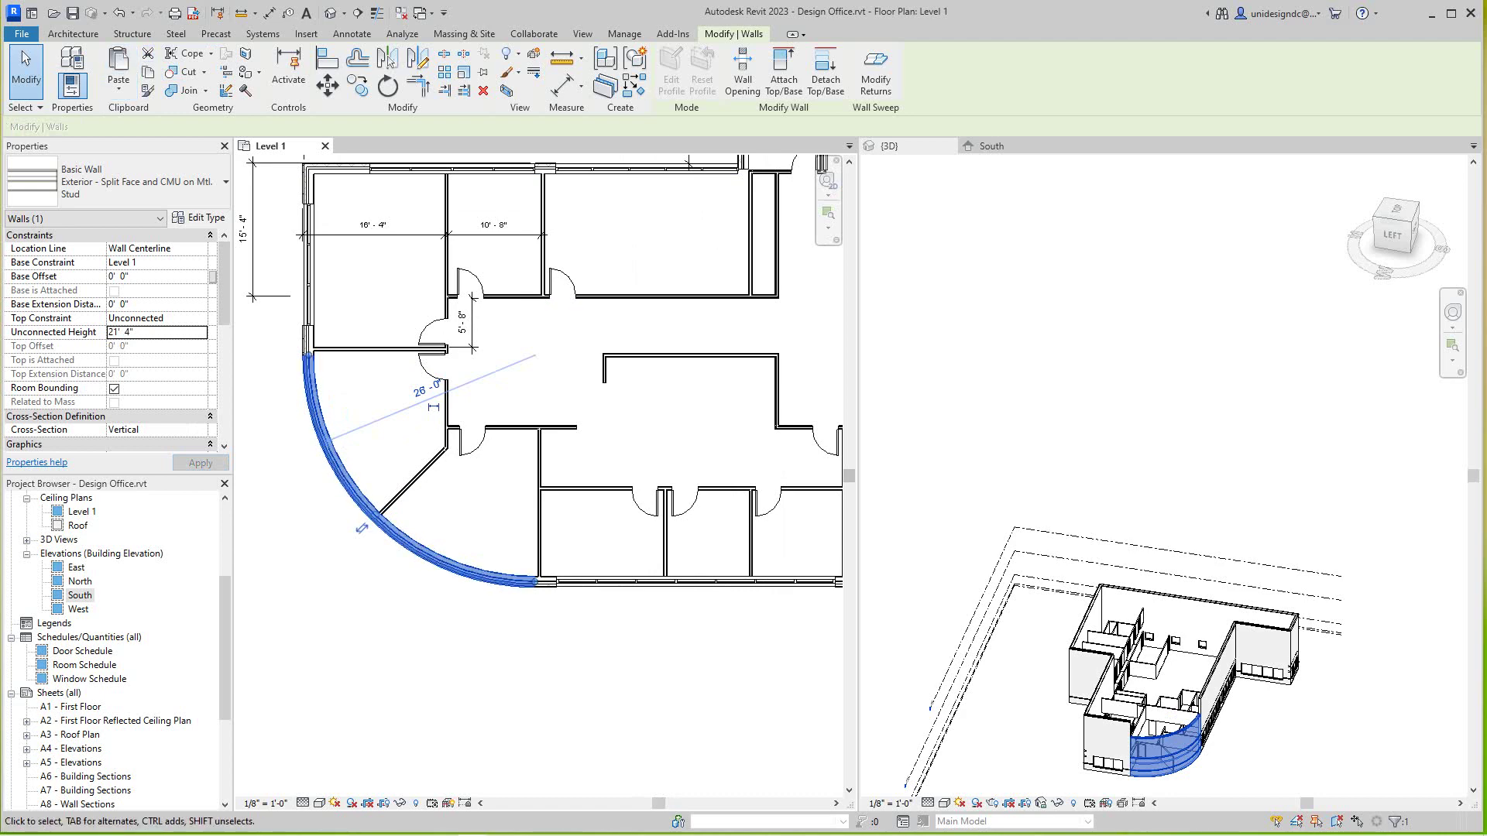
key(Escape)
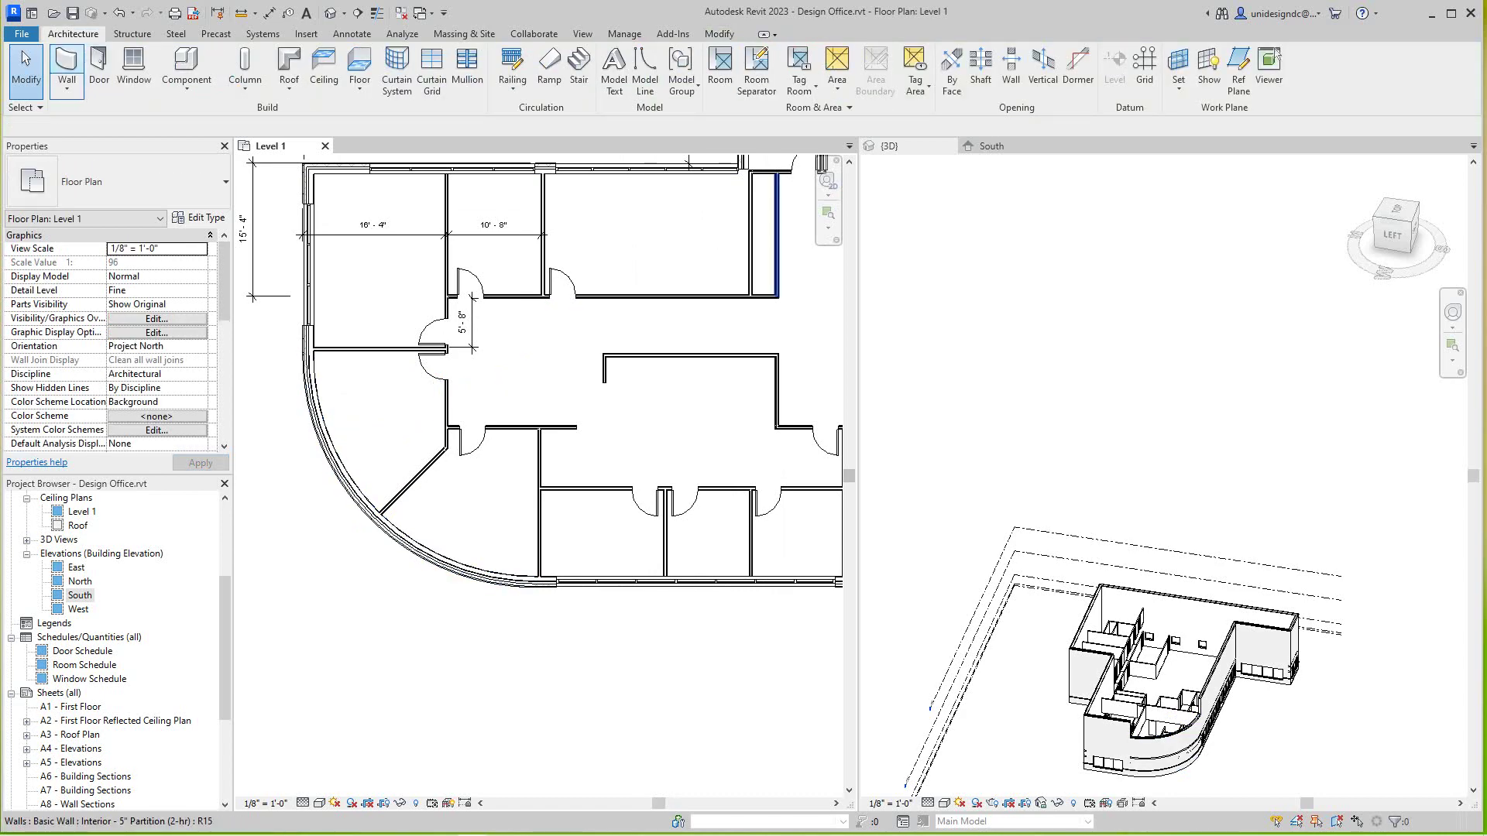
Place a 21' 4" Storefront curtain wall along the curved wall's edge on Level 1.
click(66, 70)
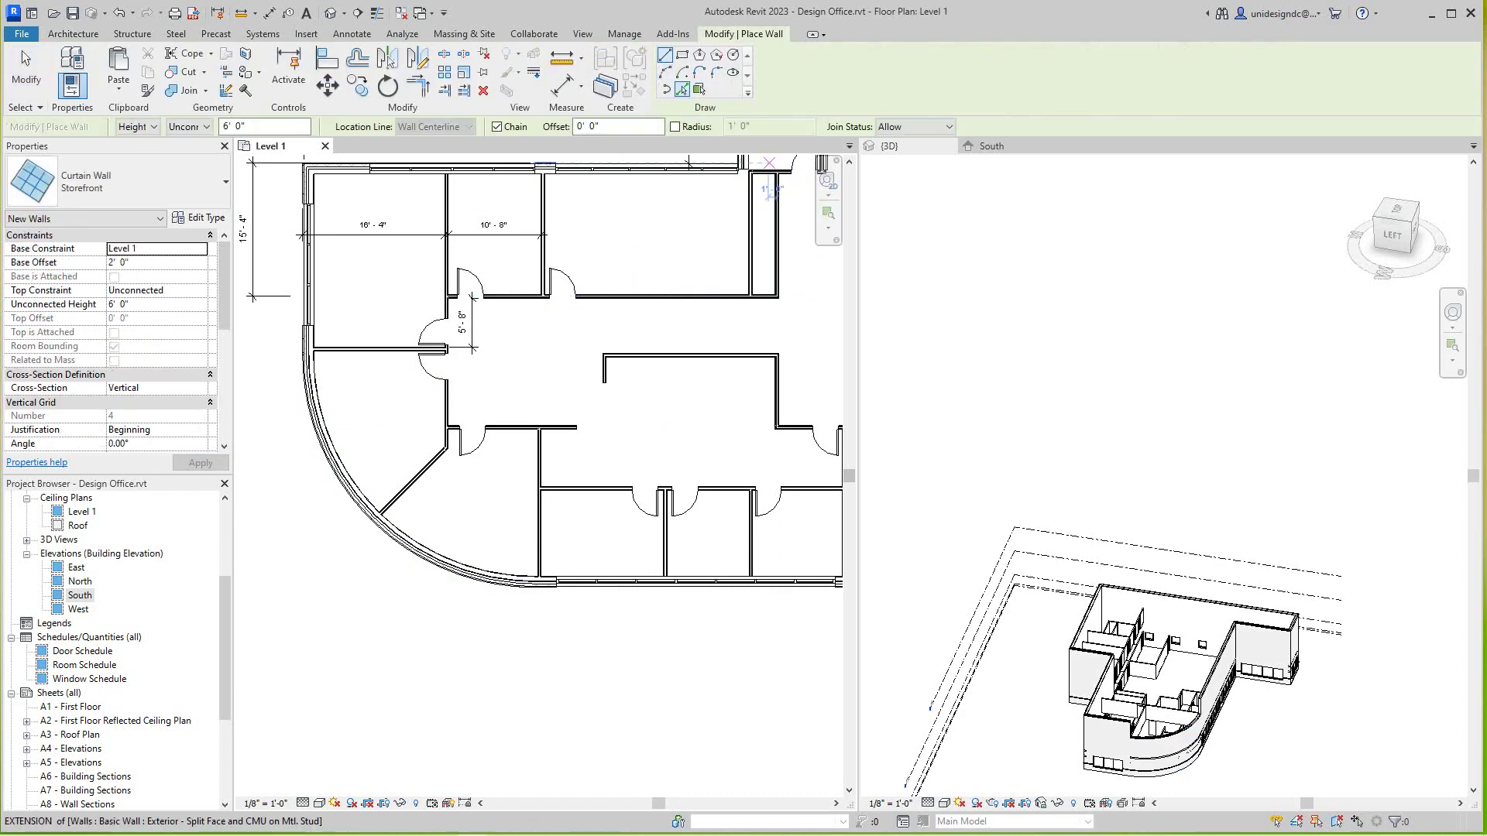
click(683, 90)
scroll(384, 500, up, 2)
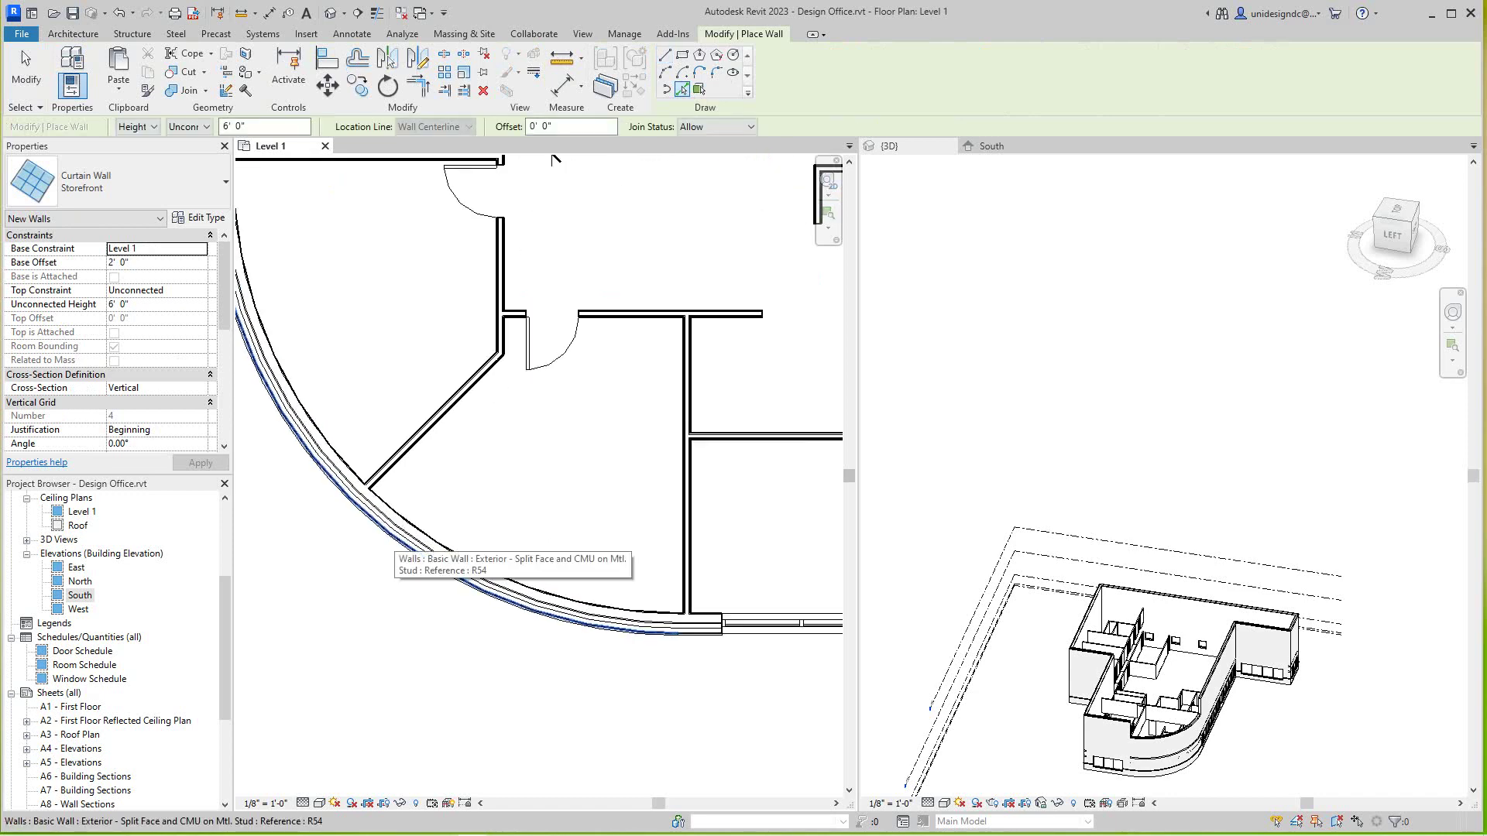
scroll(394, 535, up, 1)
scroll(401, 544, up, 1)
click(405, 543)
scroll(383, 534, down, 2)
scroll(348, 541, down, 1)
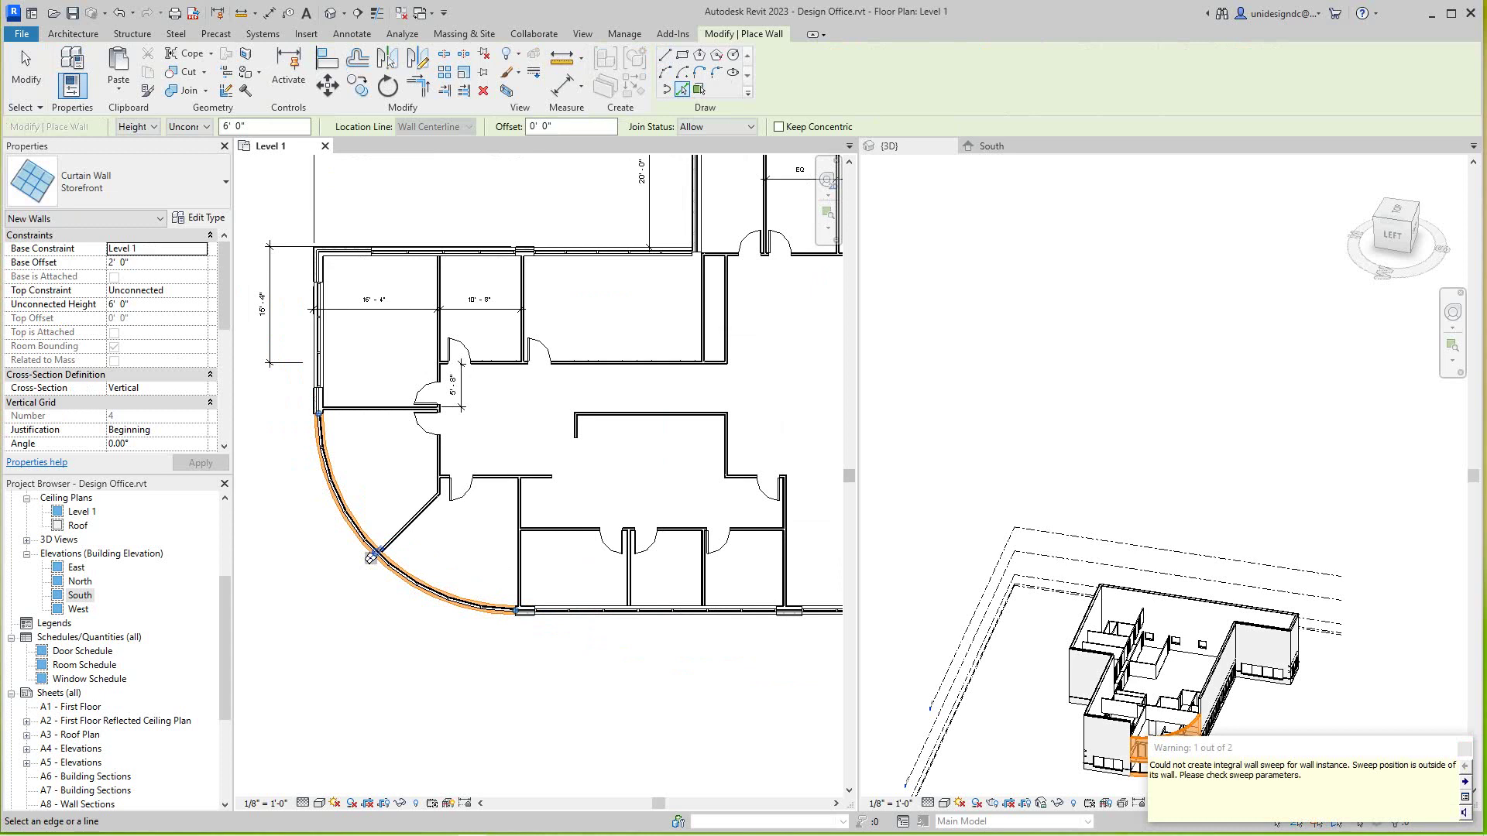
click(141, 304)
text(21 4)
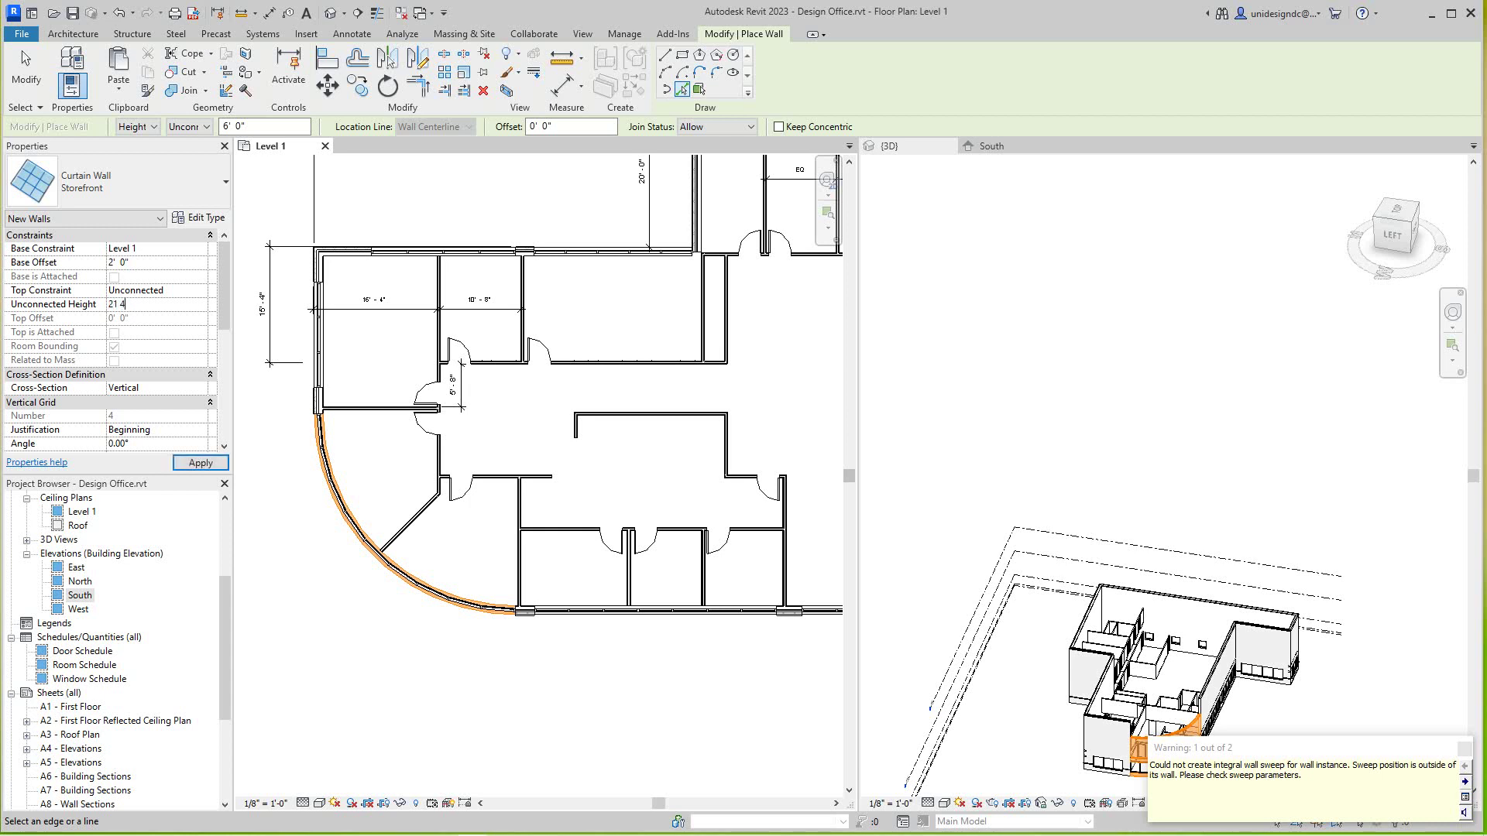
key(Return)
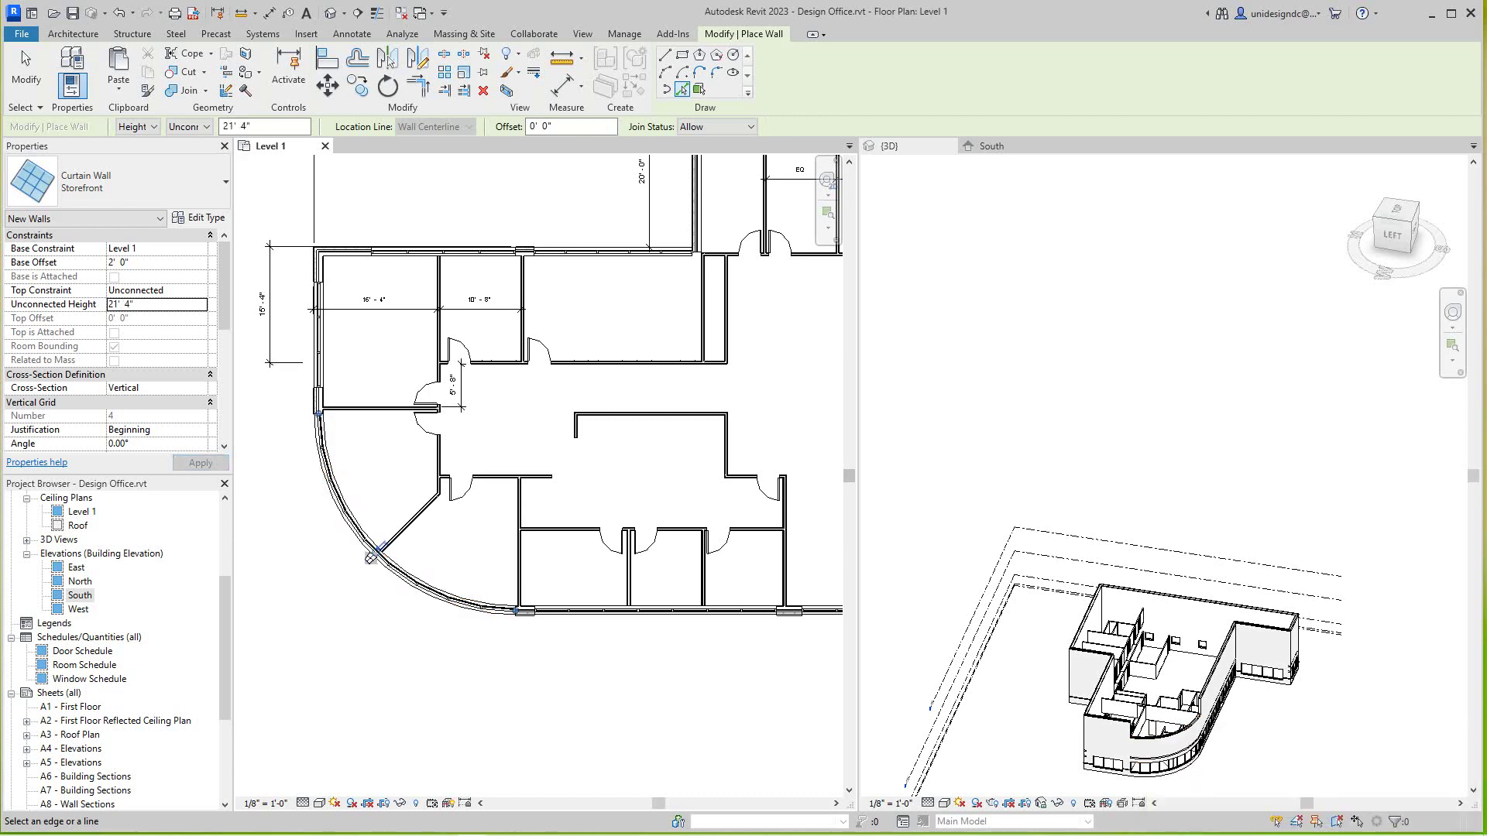
scroll(372, 556, down, 3)
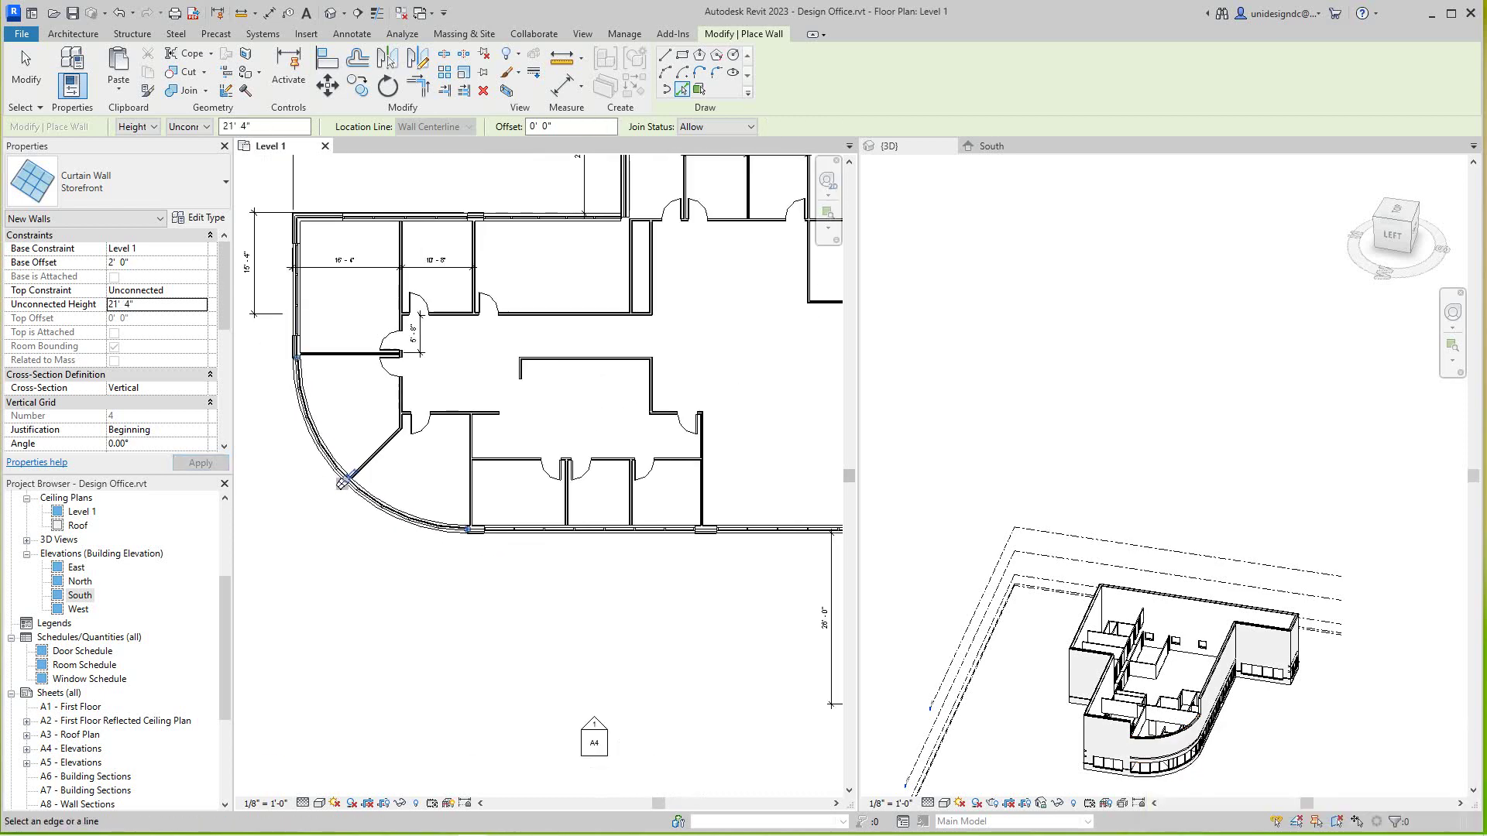
scroll(292, 411, up, 4)
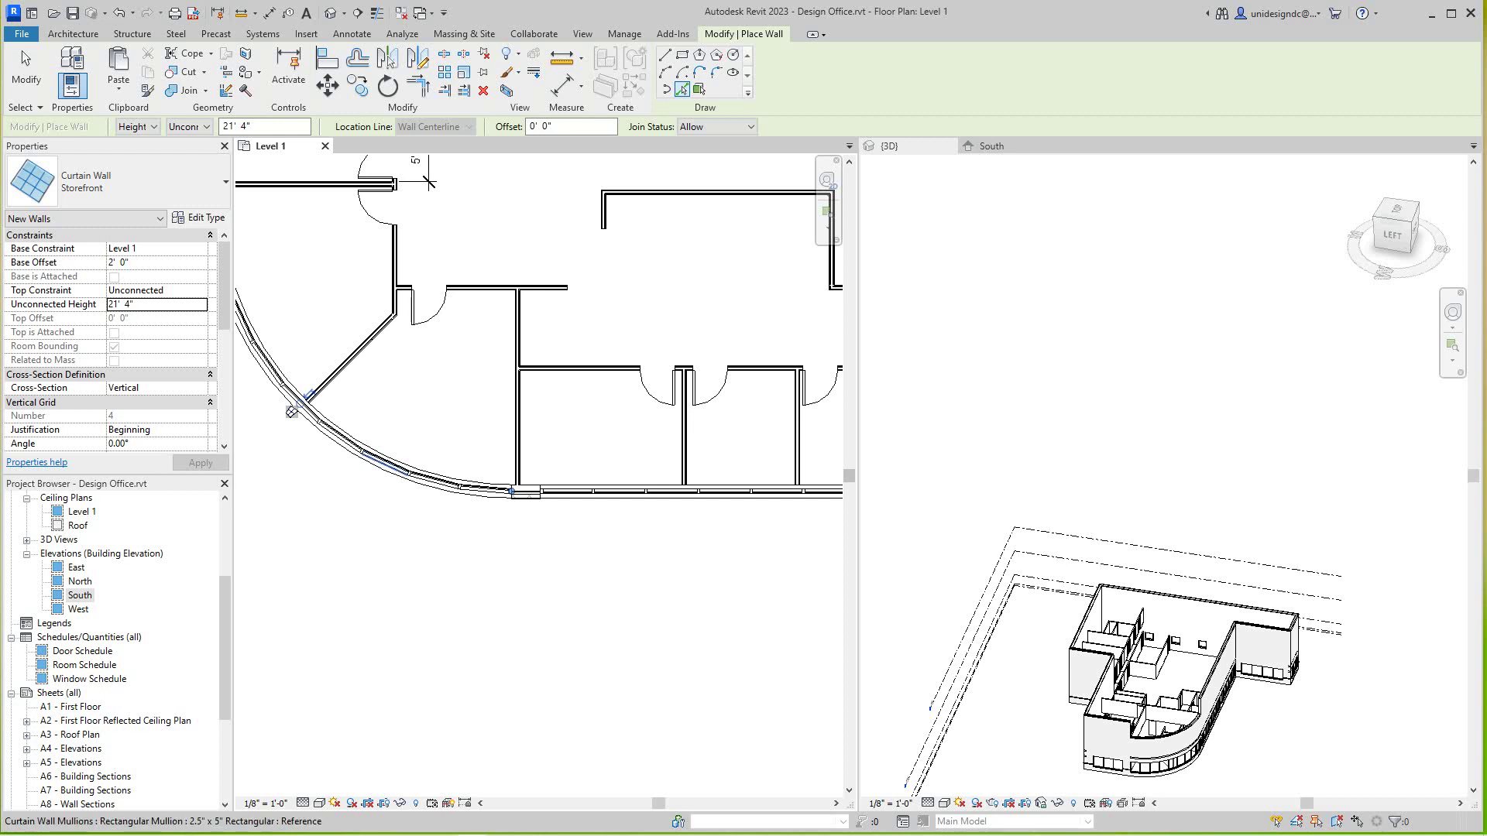
key(Tab)
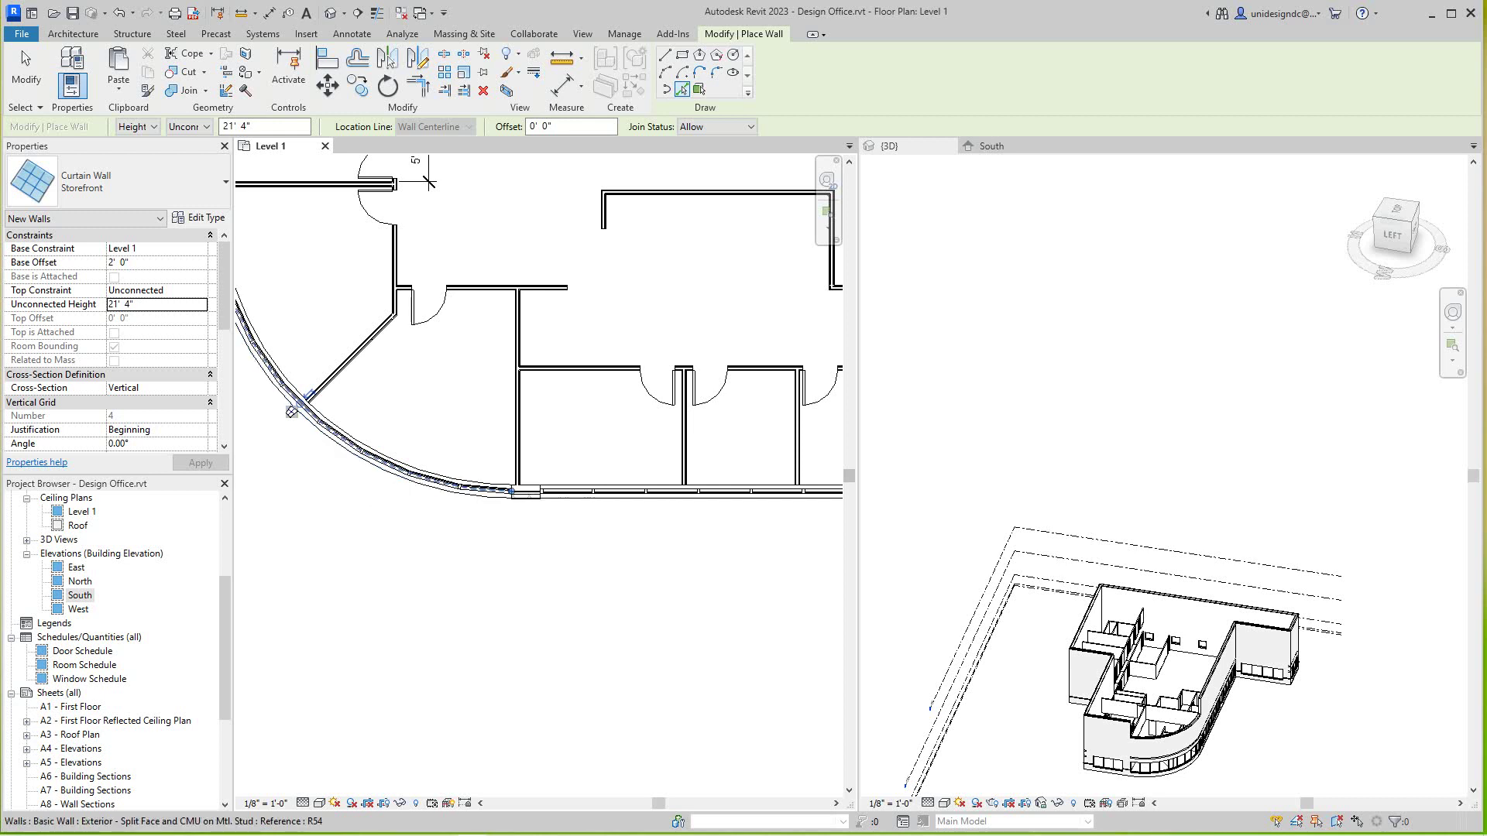
click(292, 412)
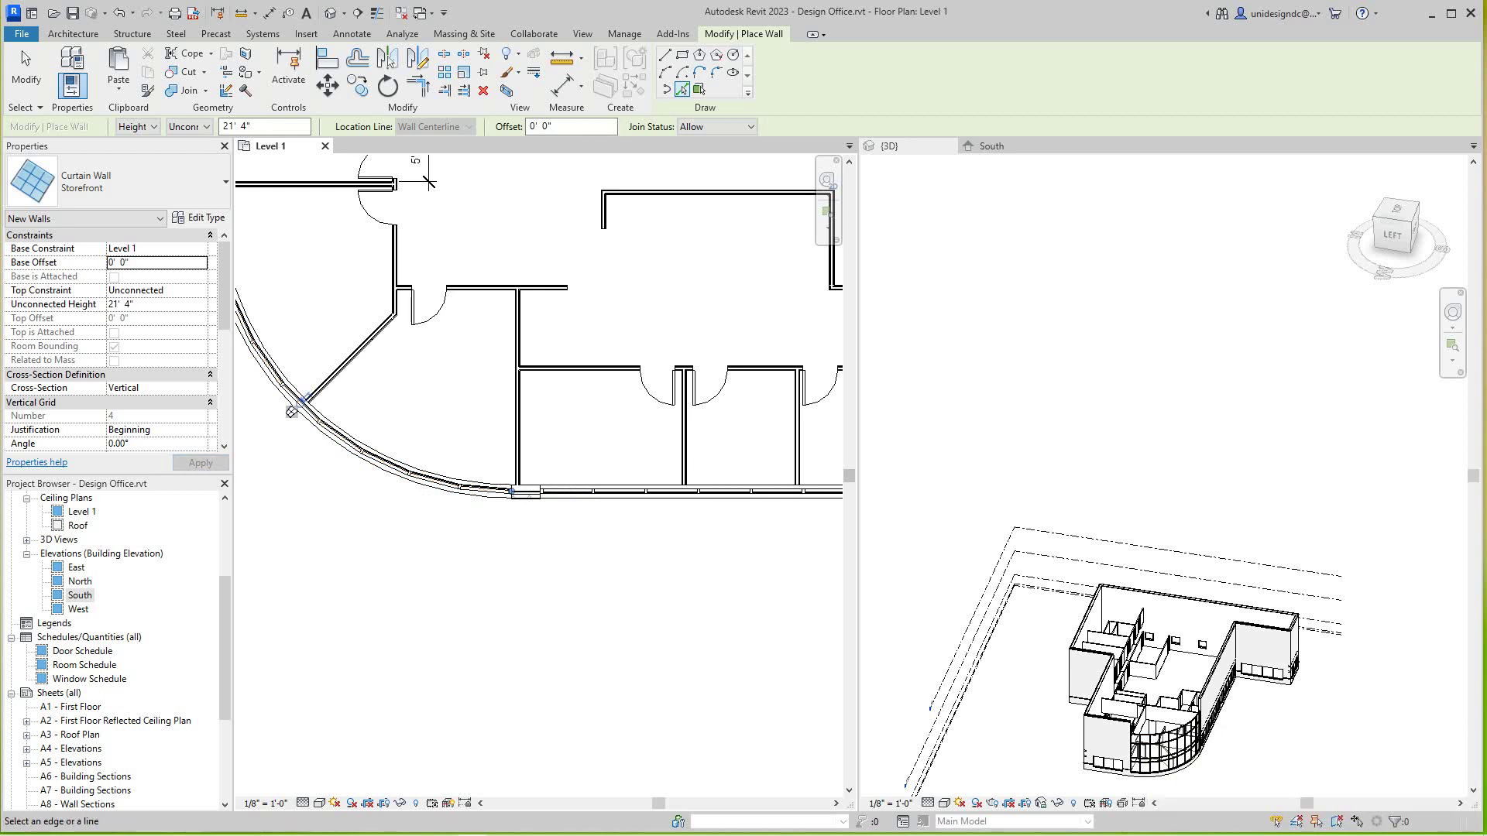
scroll(1162, 651, down, 2)
middle_drag(1162, 651, 1162, 687)
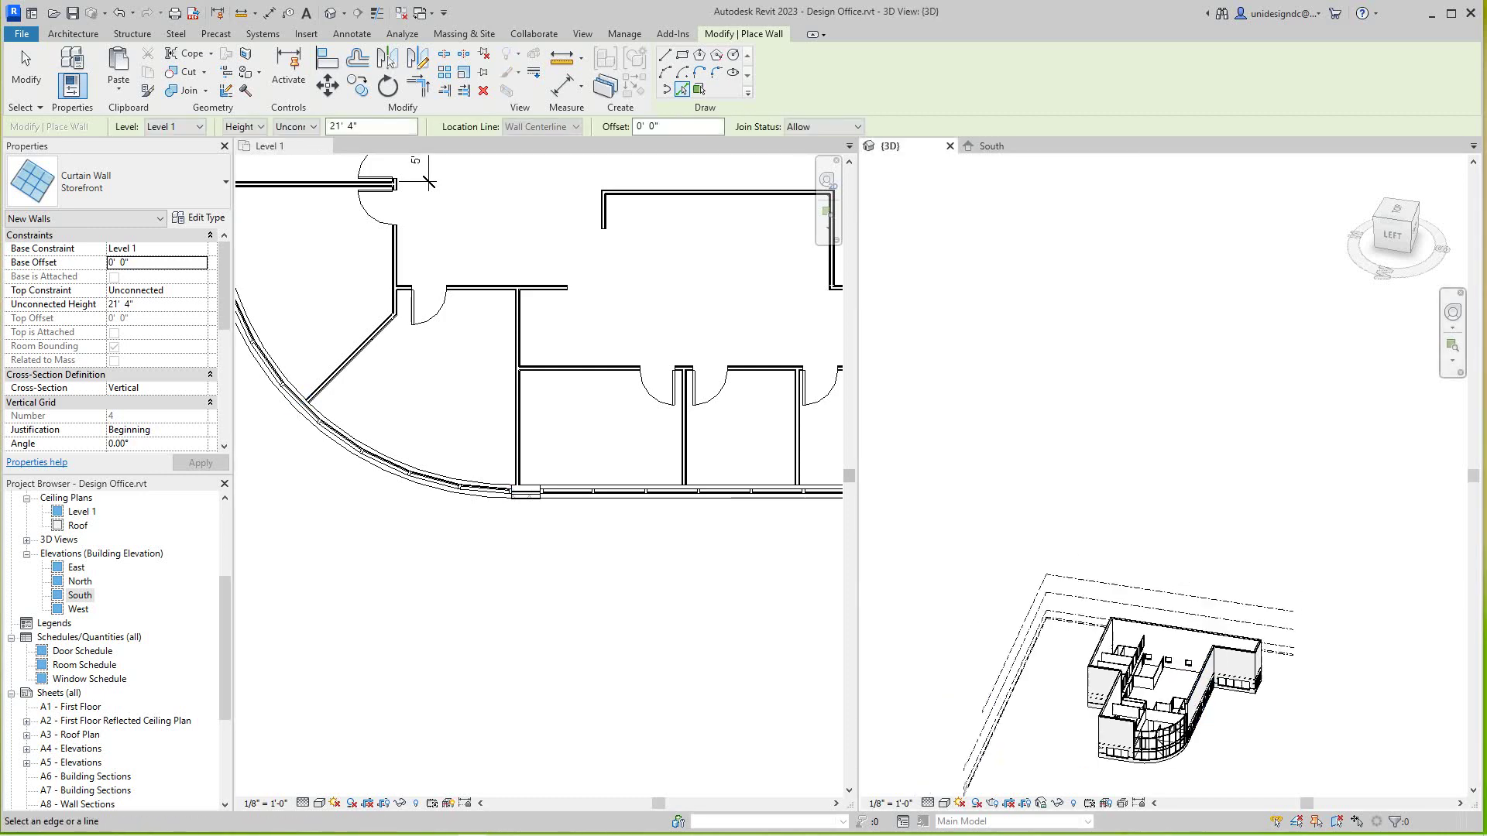
scroll(1162, 651, up, 5)
Review the storefront in 3D and along the Level 1 south wall, then exit Place Wall.
mouse_move(1161, 523)
middle_down()
mouse_move(1115, 442)
mouse_move(1161, 395)
middle_up()
scroll(1104, 464, up, 2)
scroll(581, 407, down, 3)
click(581, 465)
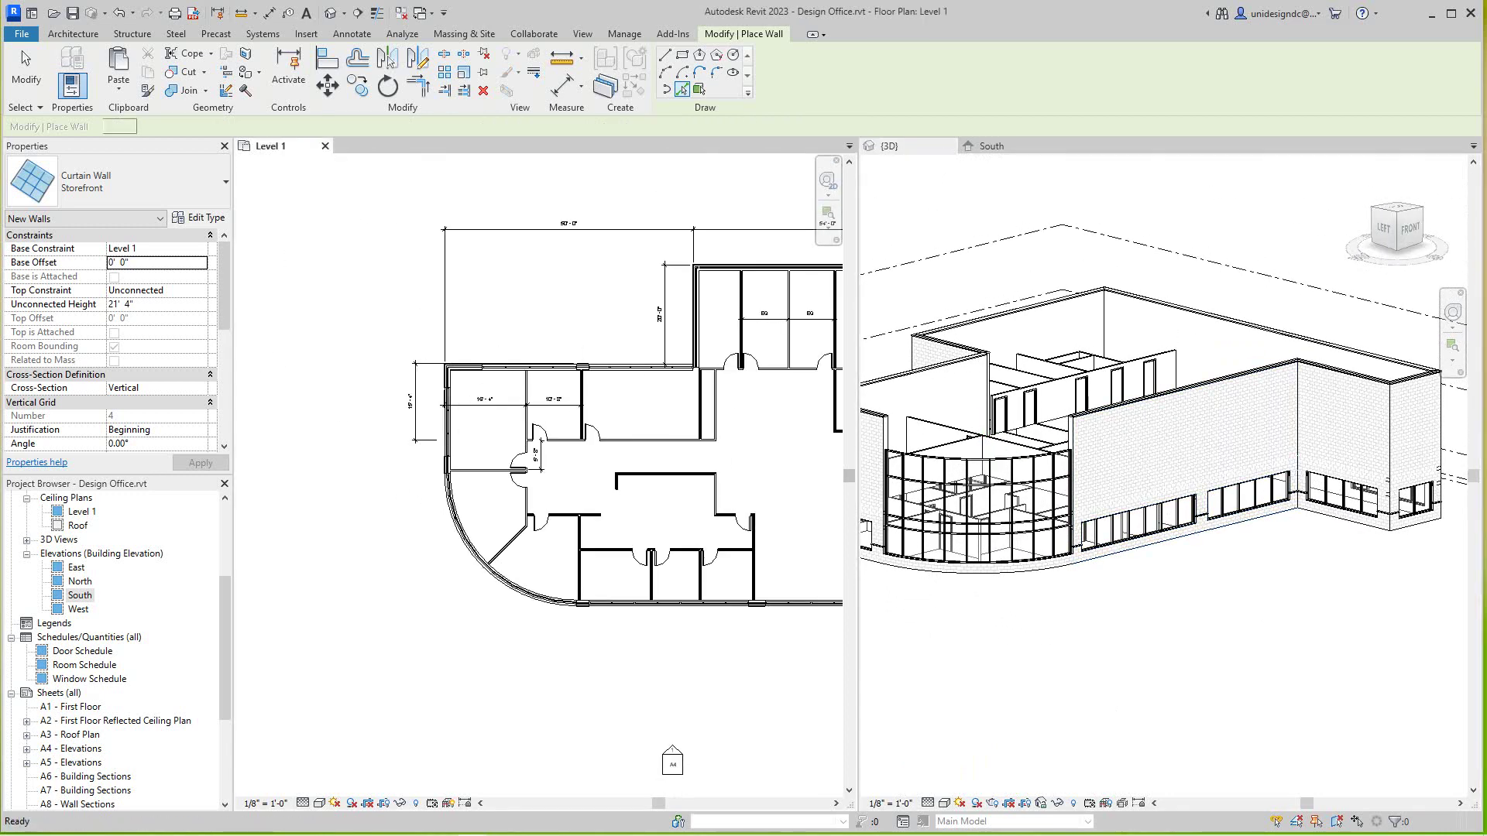
scroll(523, 465, down, 2)
middle_drag(582, 465, 464, 464)
scroll(523, 465, up, 2)
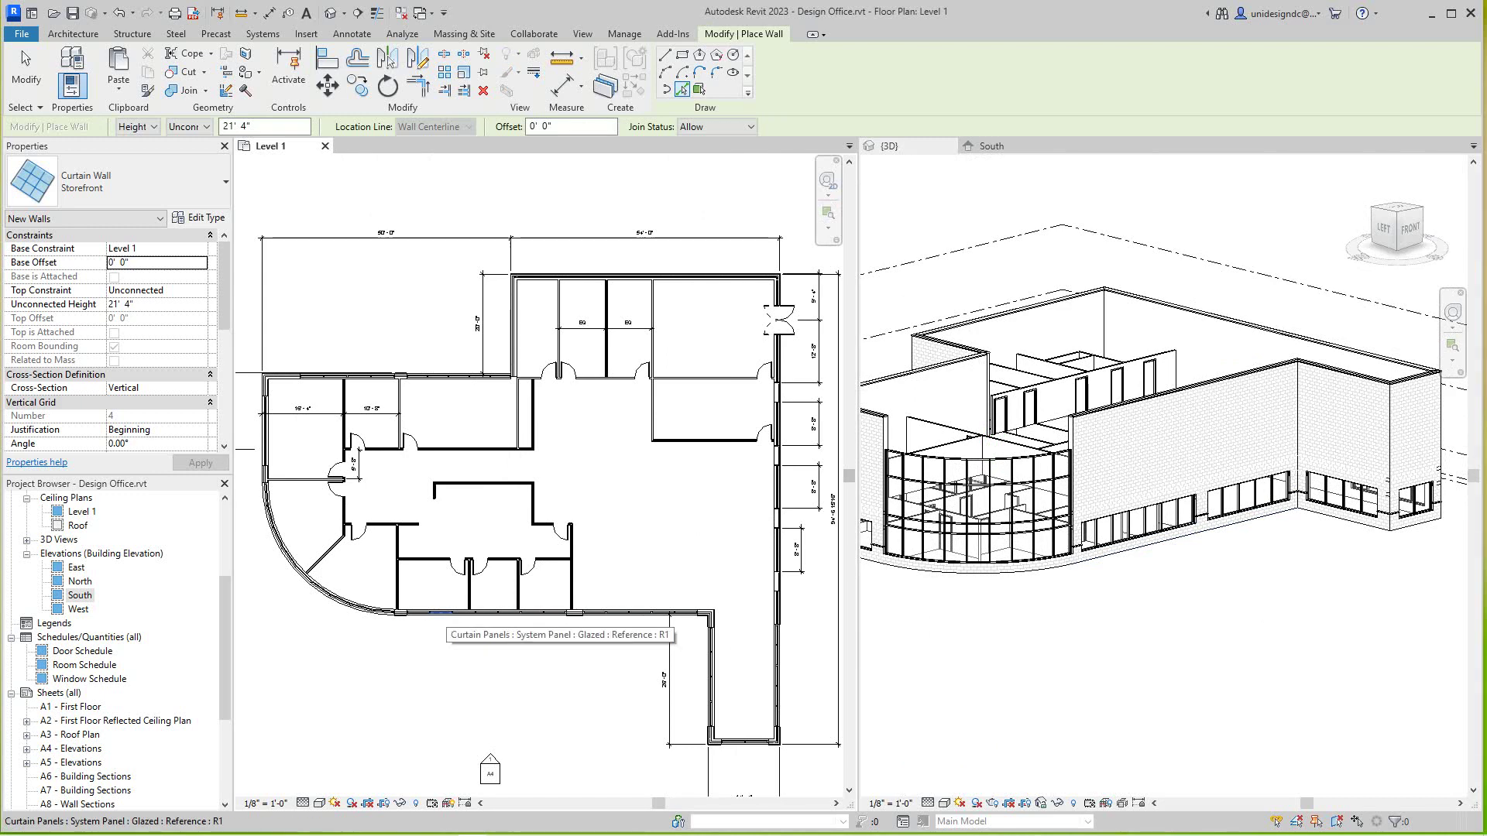
click(439, 613)
scroll(439, 614, up, 2)
scroll(439, 599, up, 2)
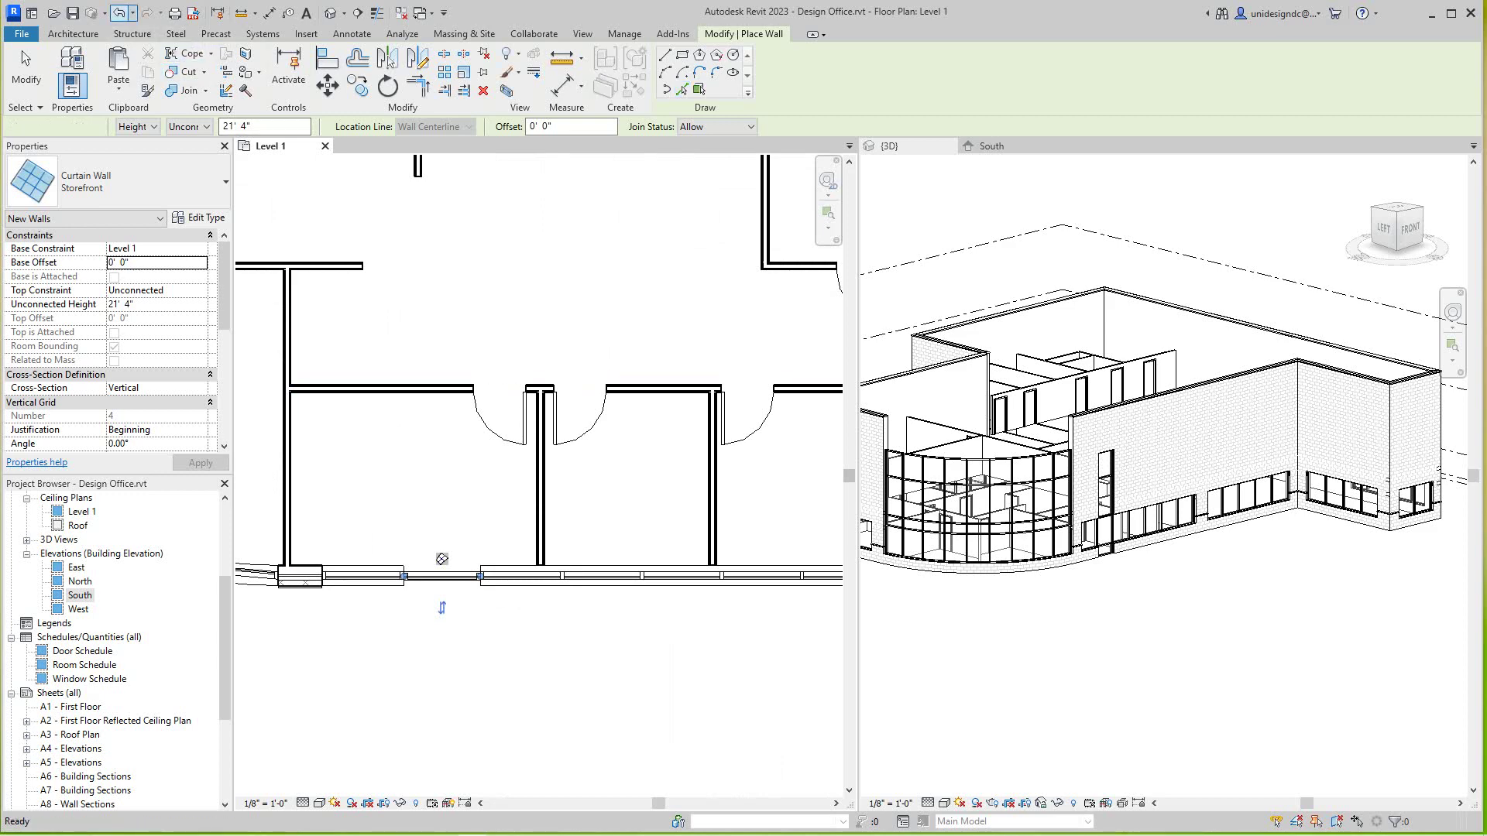
scroll(441, 559, down, 5)
scroll(442, 559, down, 3)
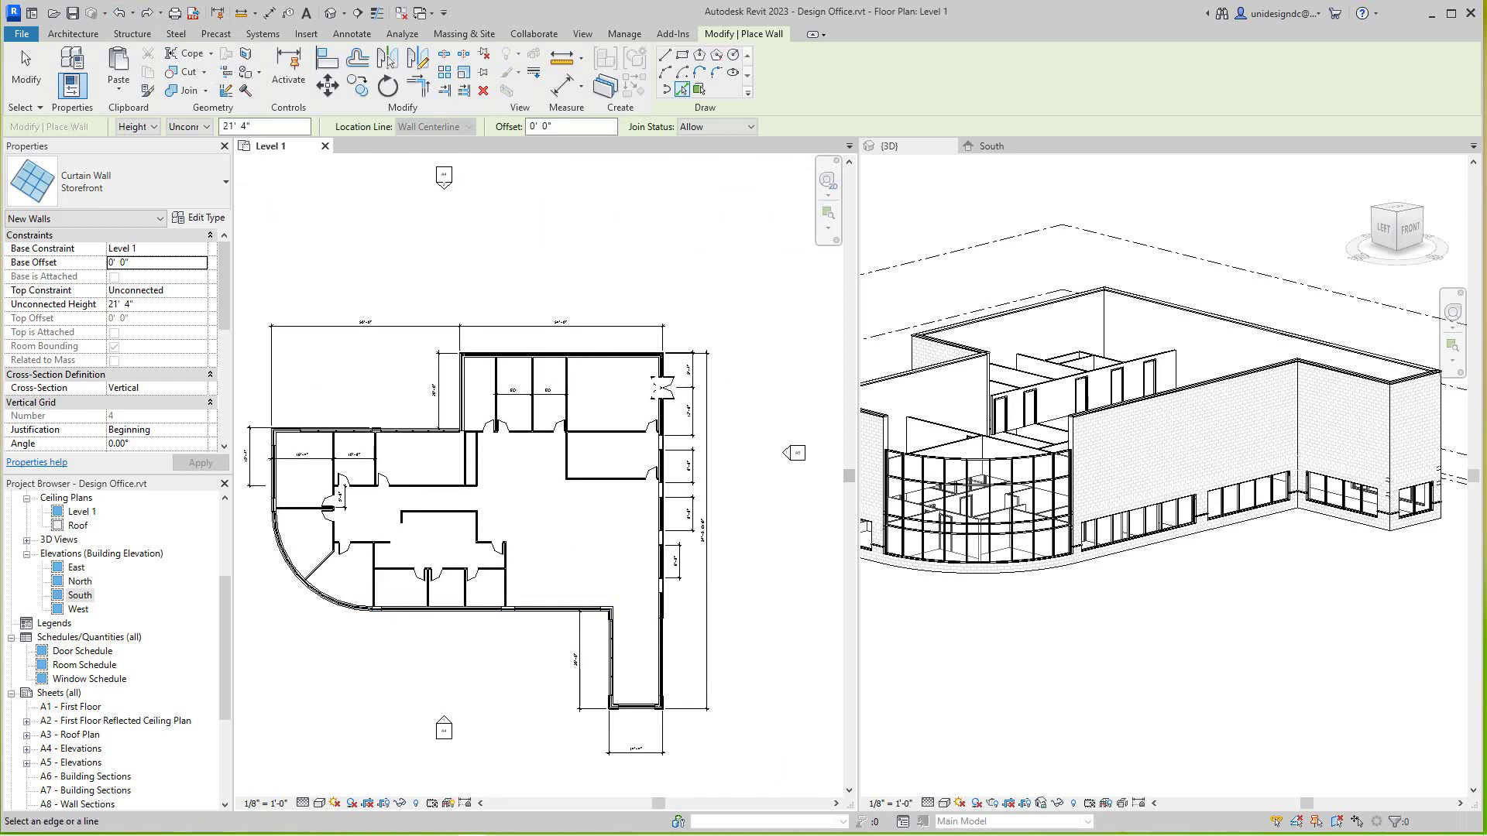
scroll(441, 523, up, 2)
scroll(442, 523, up, 2)
scroll(442, 523, up, 1)
key(Escape)
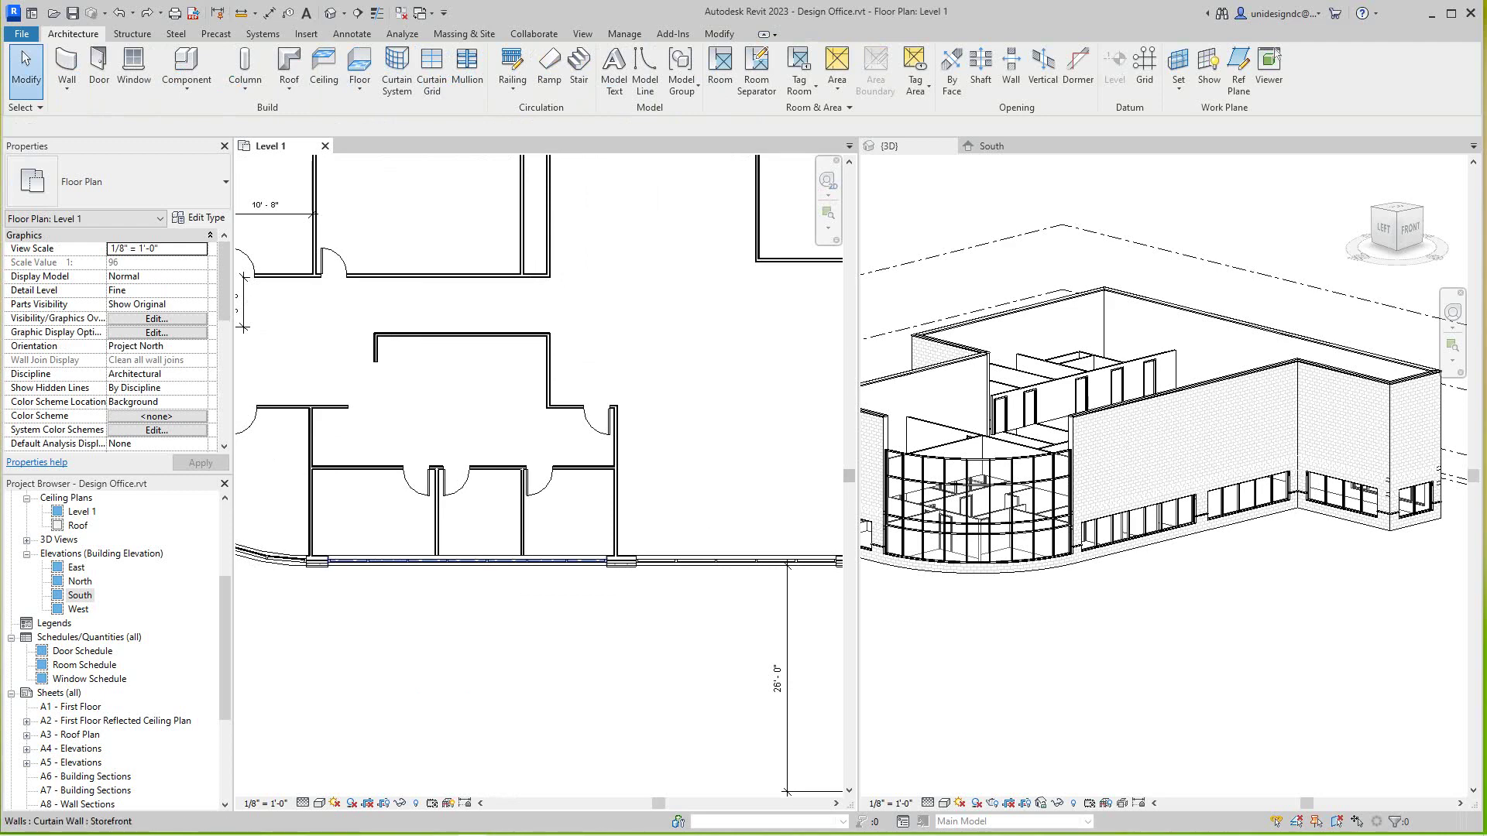
Select the four Level 1 storefront window walls.
click(467, 564)
ctrl+click(697, 564)
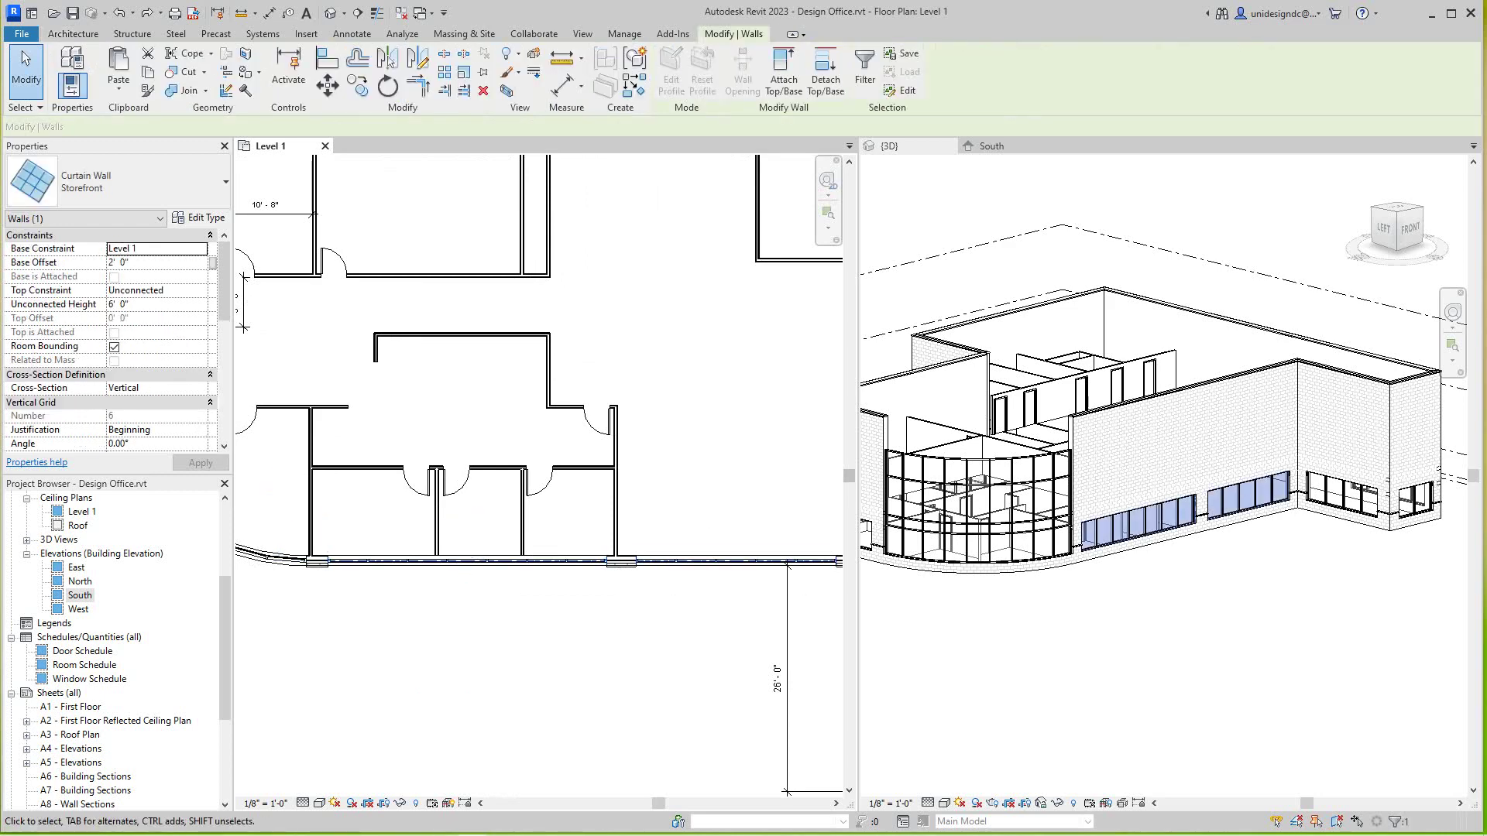
scroll(535, 465, down, 3)
scroll(534, 464, down, 3)
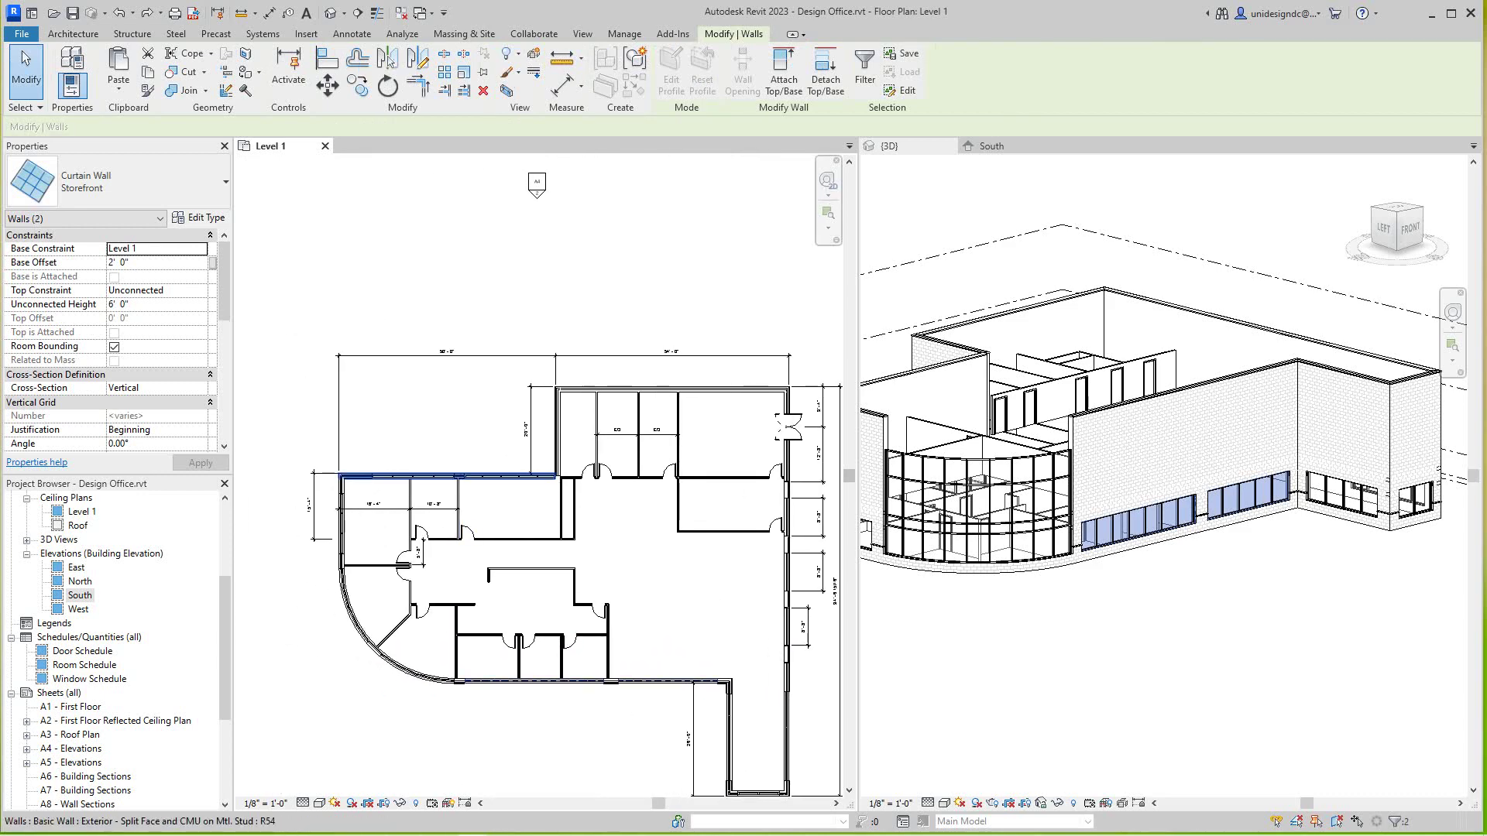
ctrl+click(395, 476)
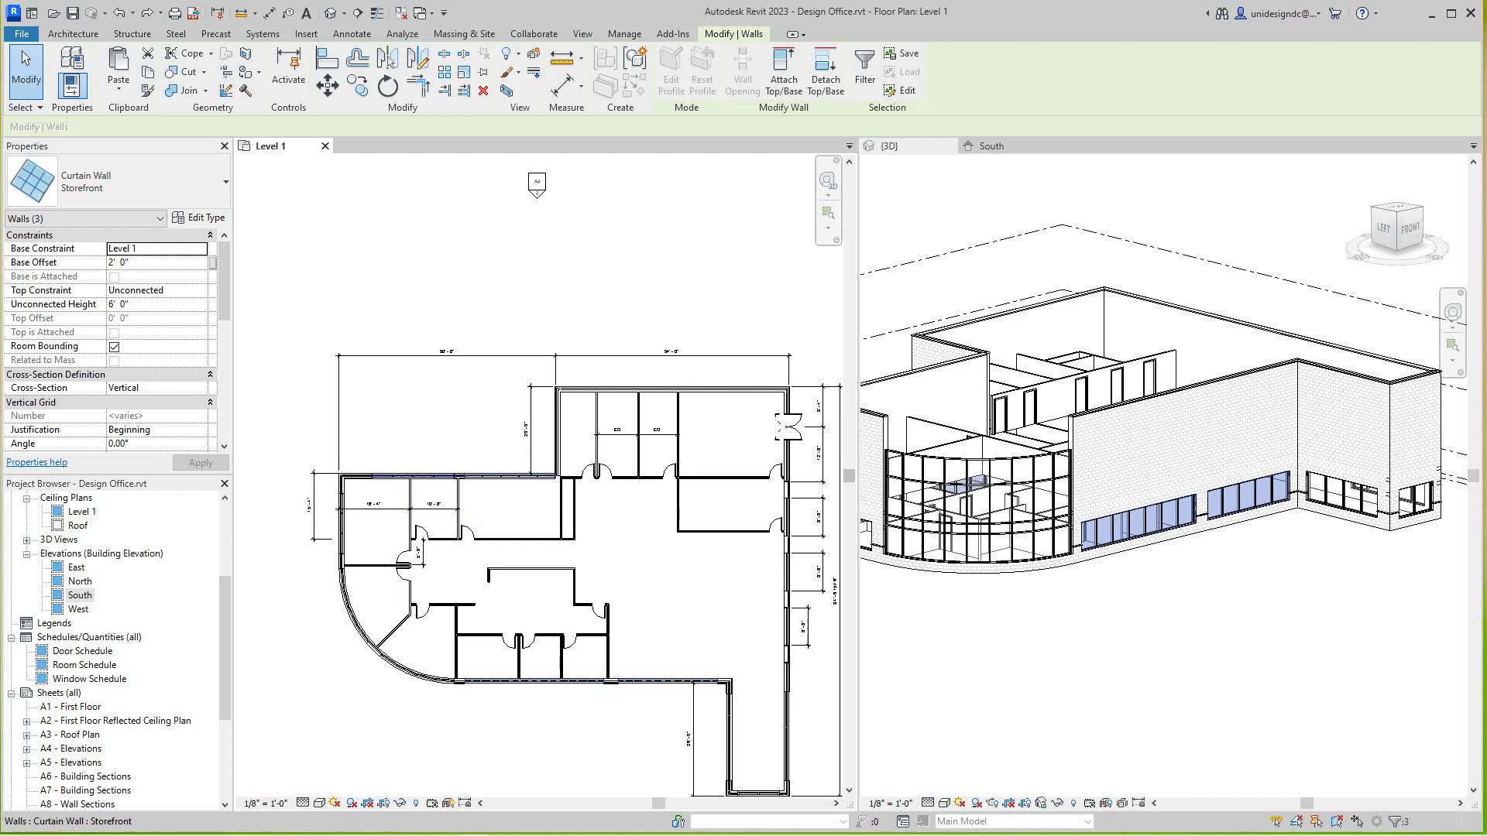
ctrl+click(523, 537)
scroll(523, 538, down, 1)
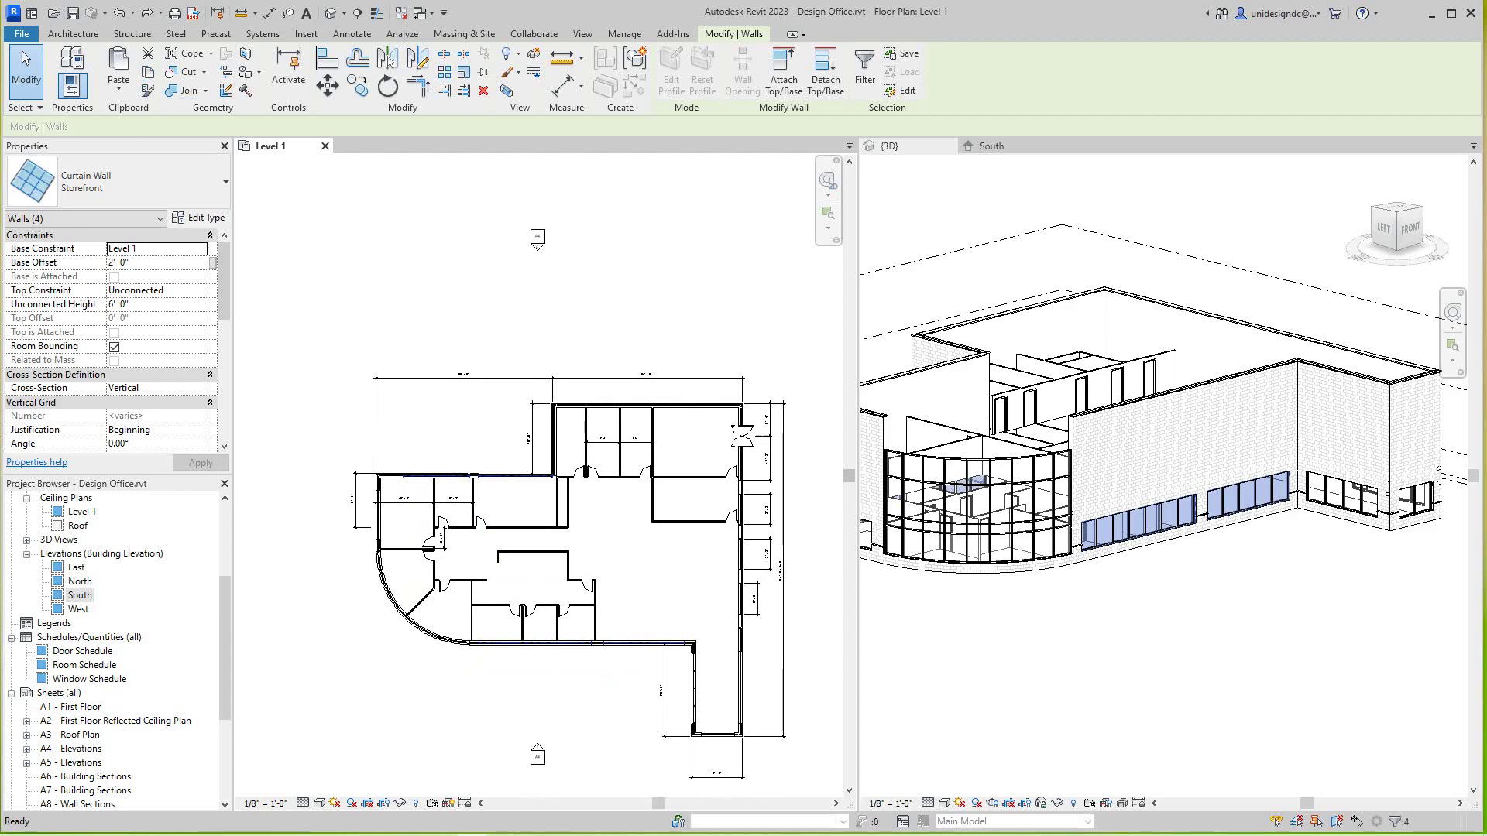
Paste the four storefront walls aligned to Level 2 and check the new windows in 3D.
click(117, 95)
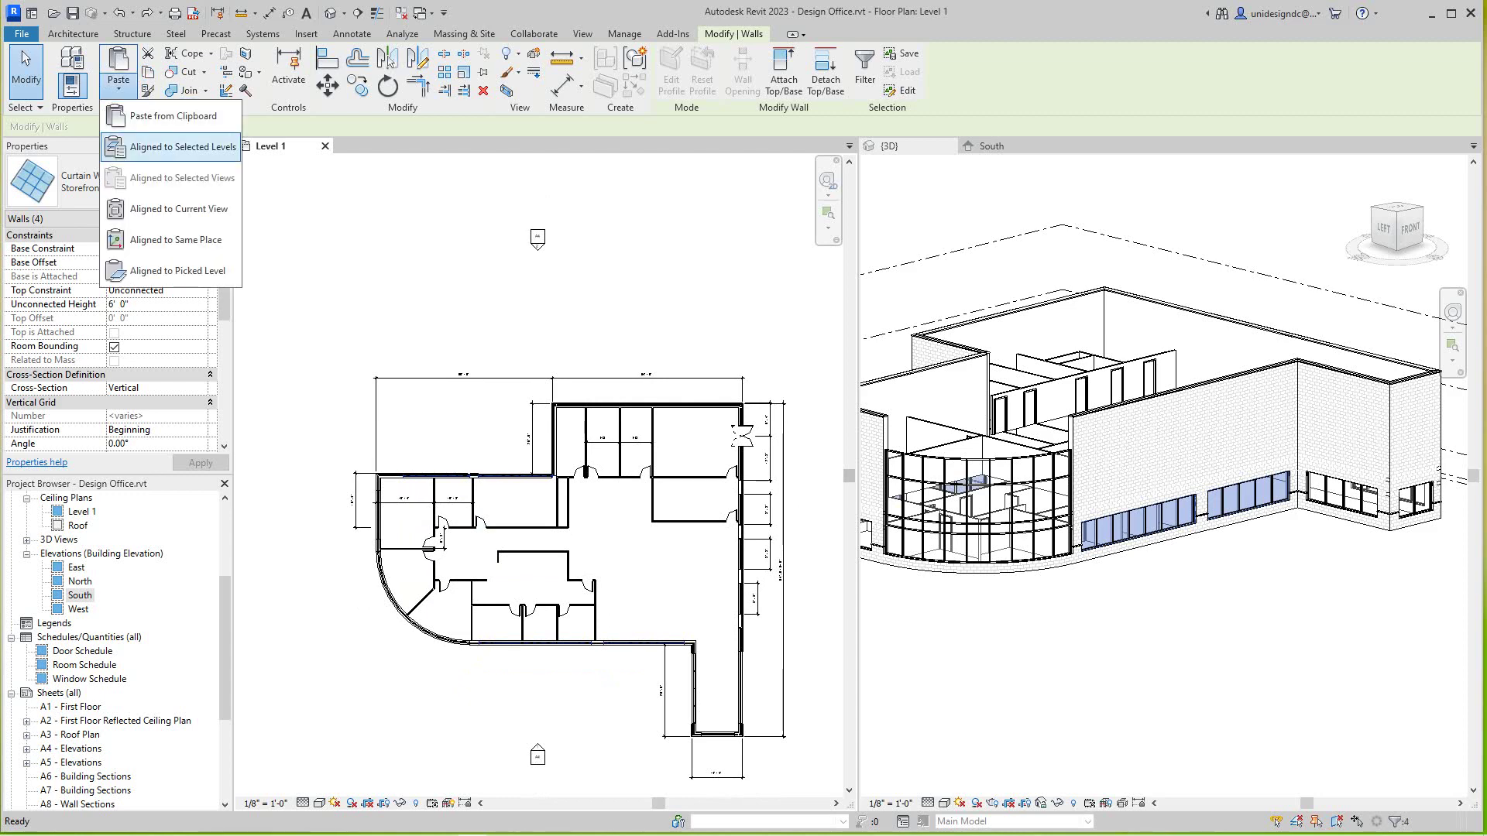
click(151, 148)
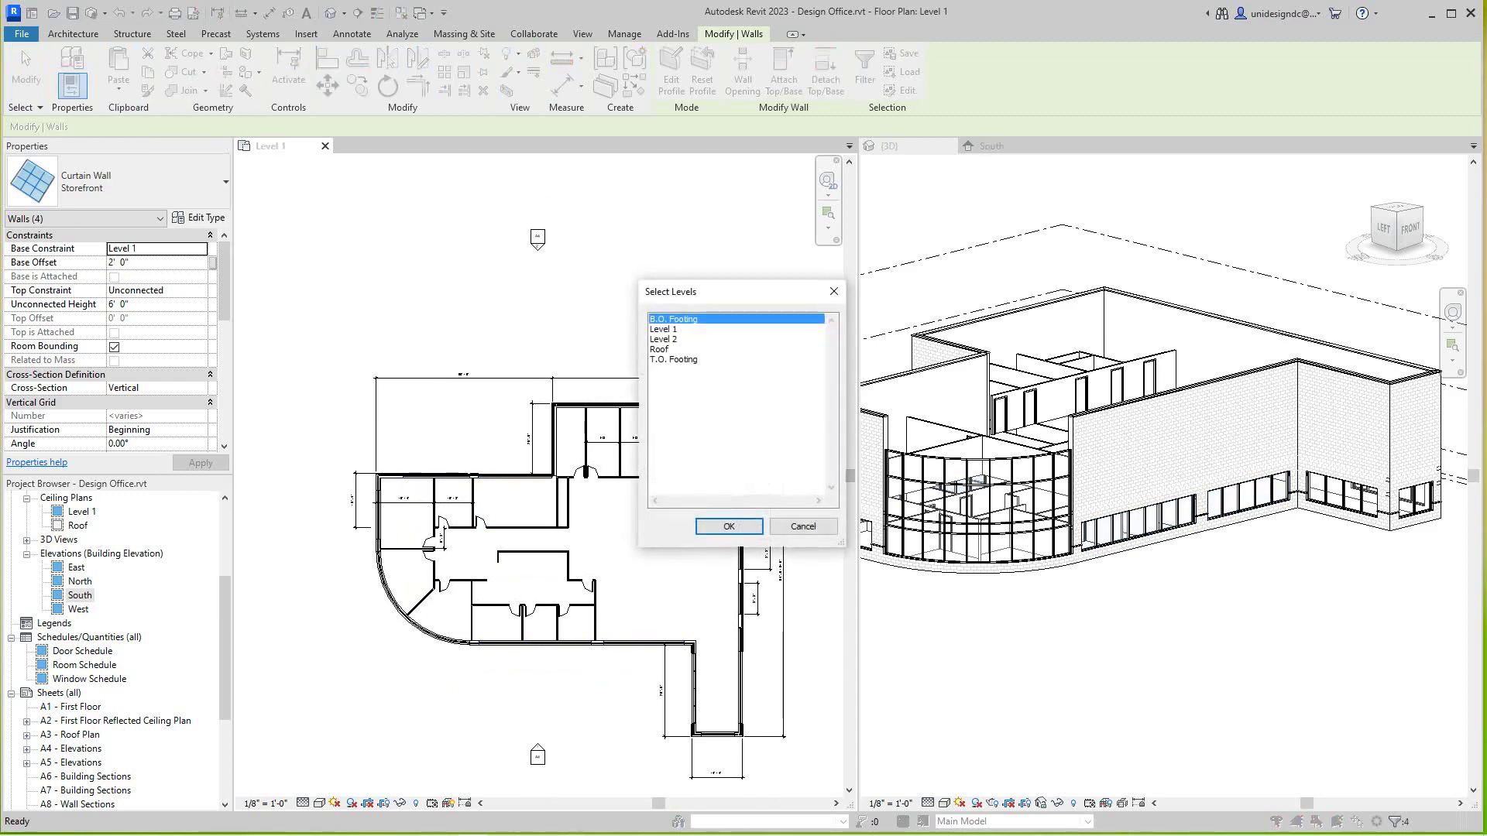
click(667, 338)
click(728, 527)
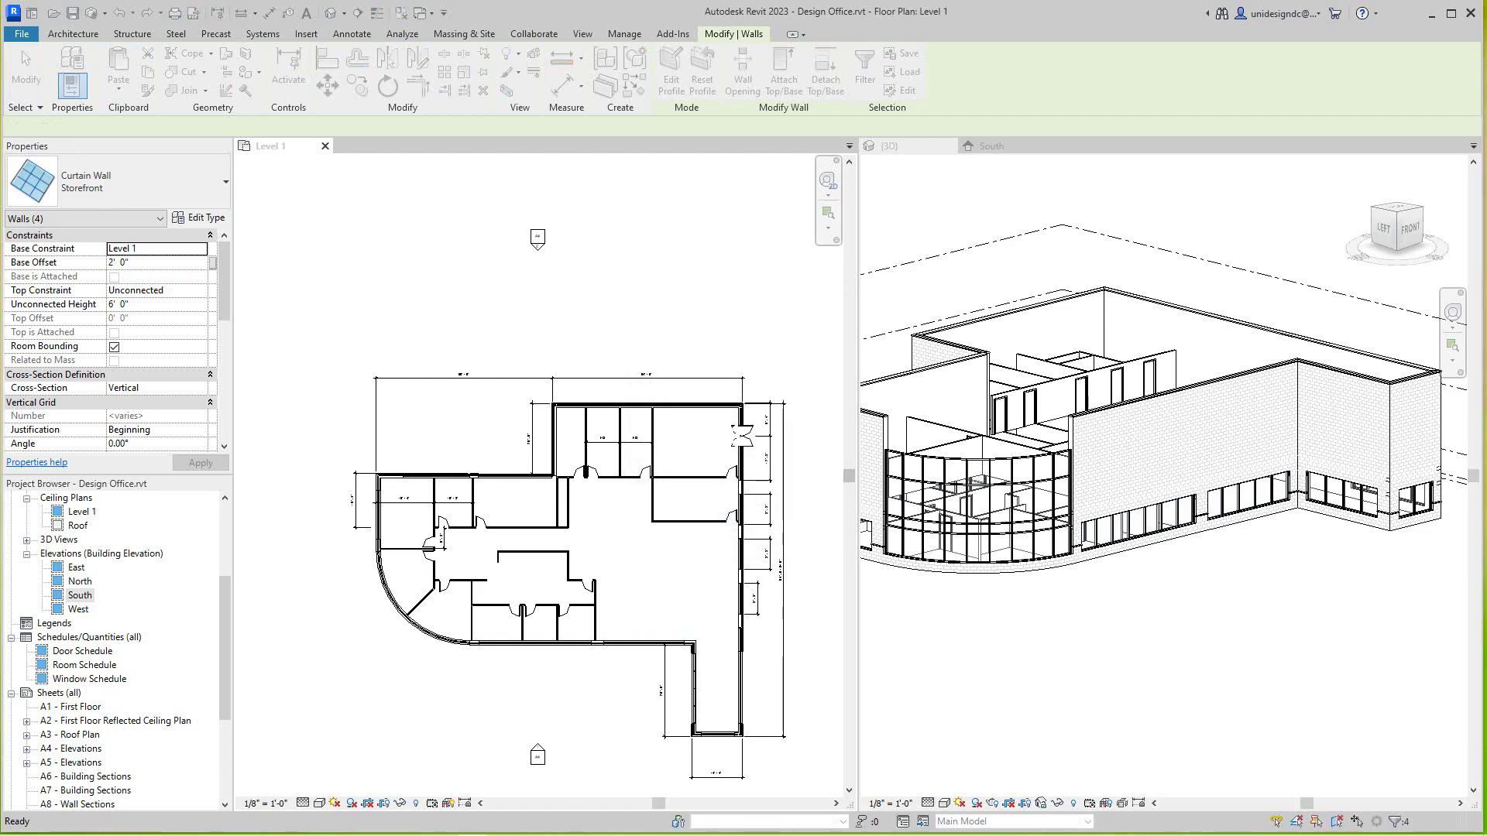
middle_drag(1103, 441, 1146, 460)
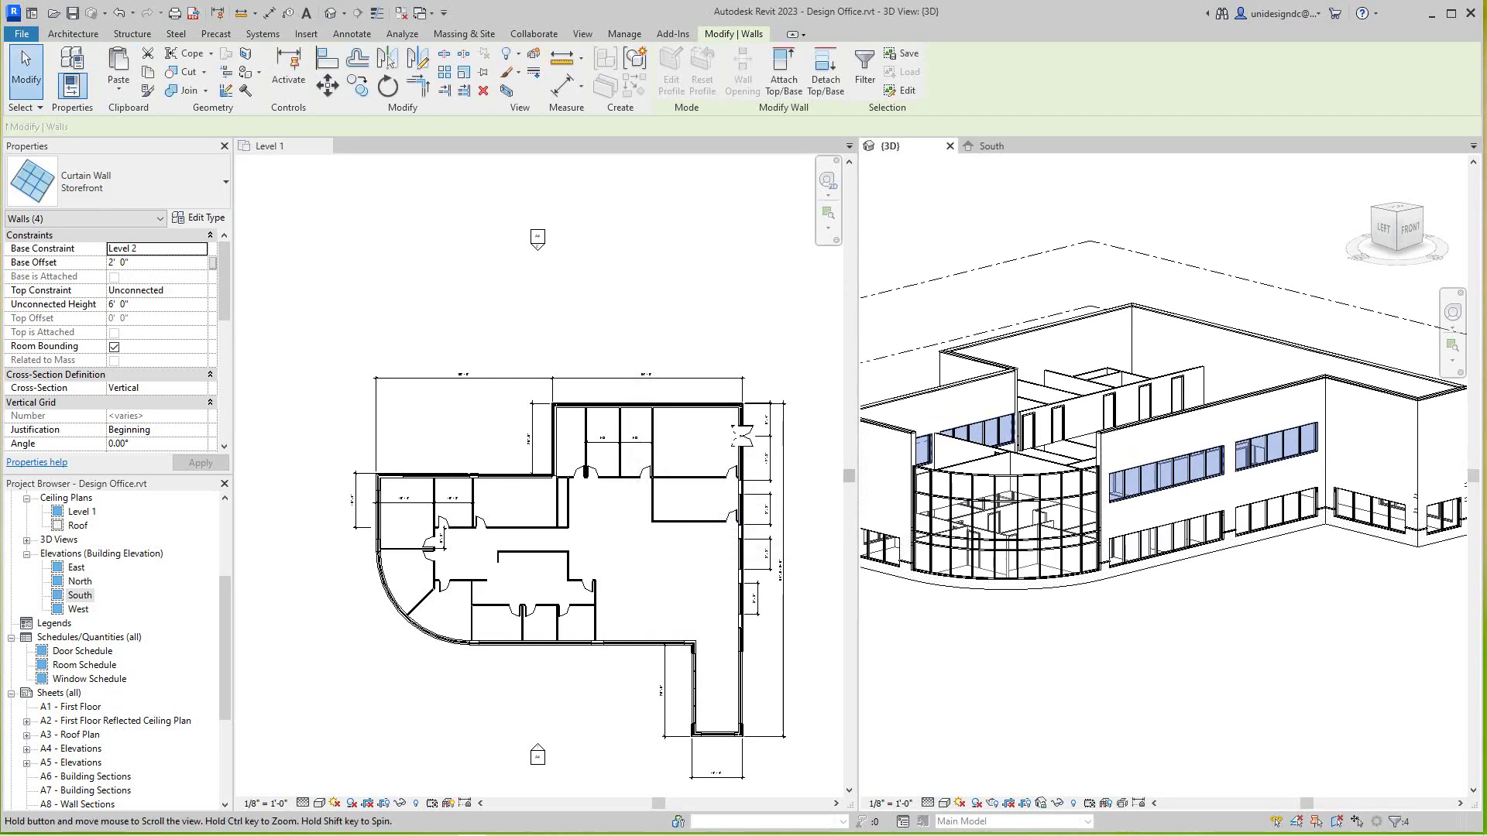
scroll(946, 534, up, 1)
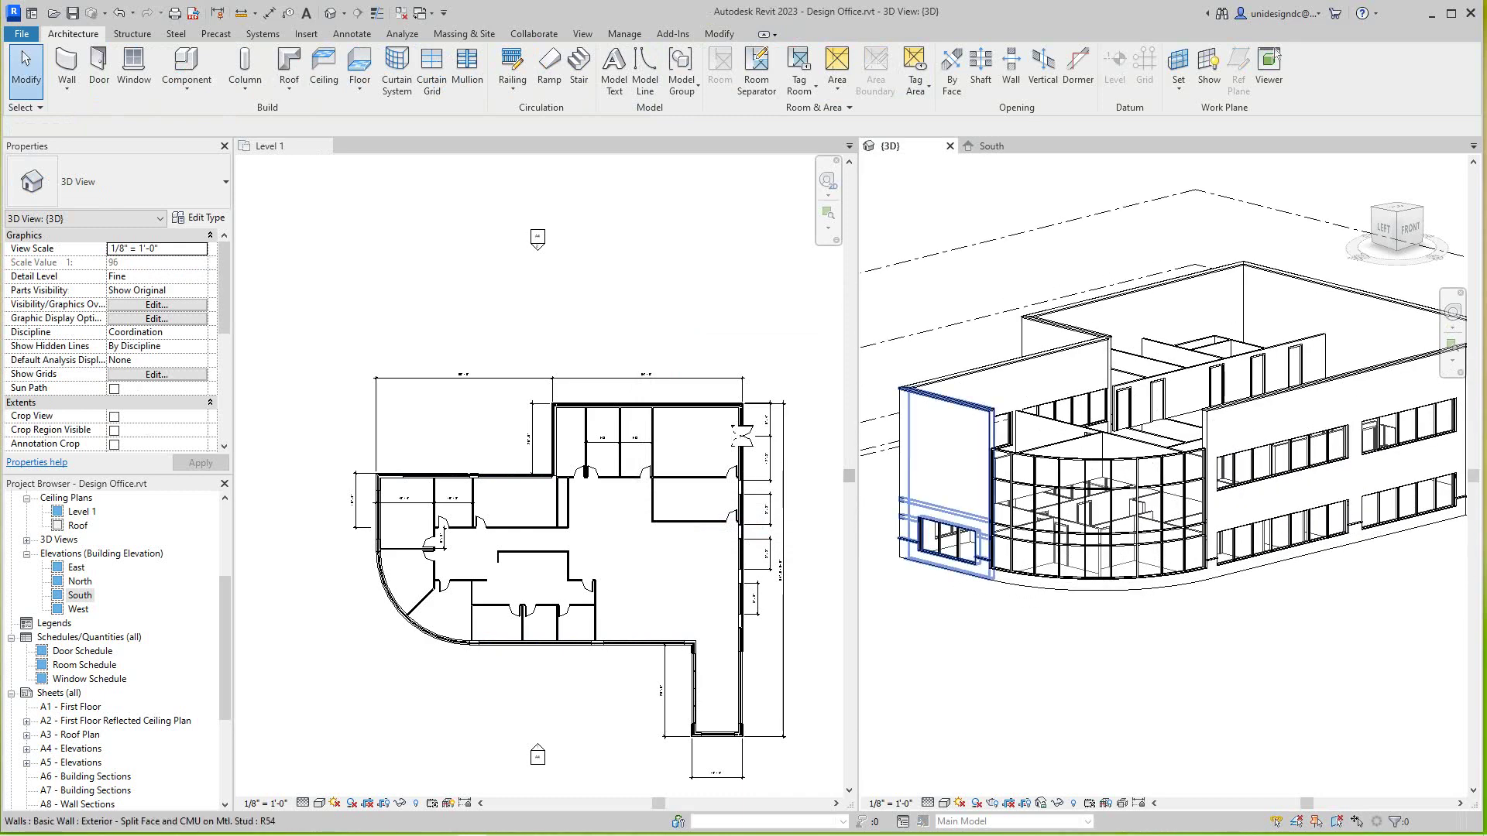
click(948, 540)
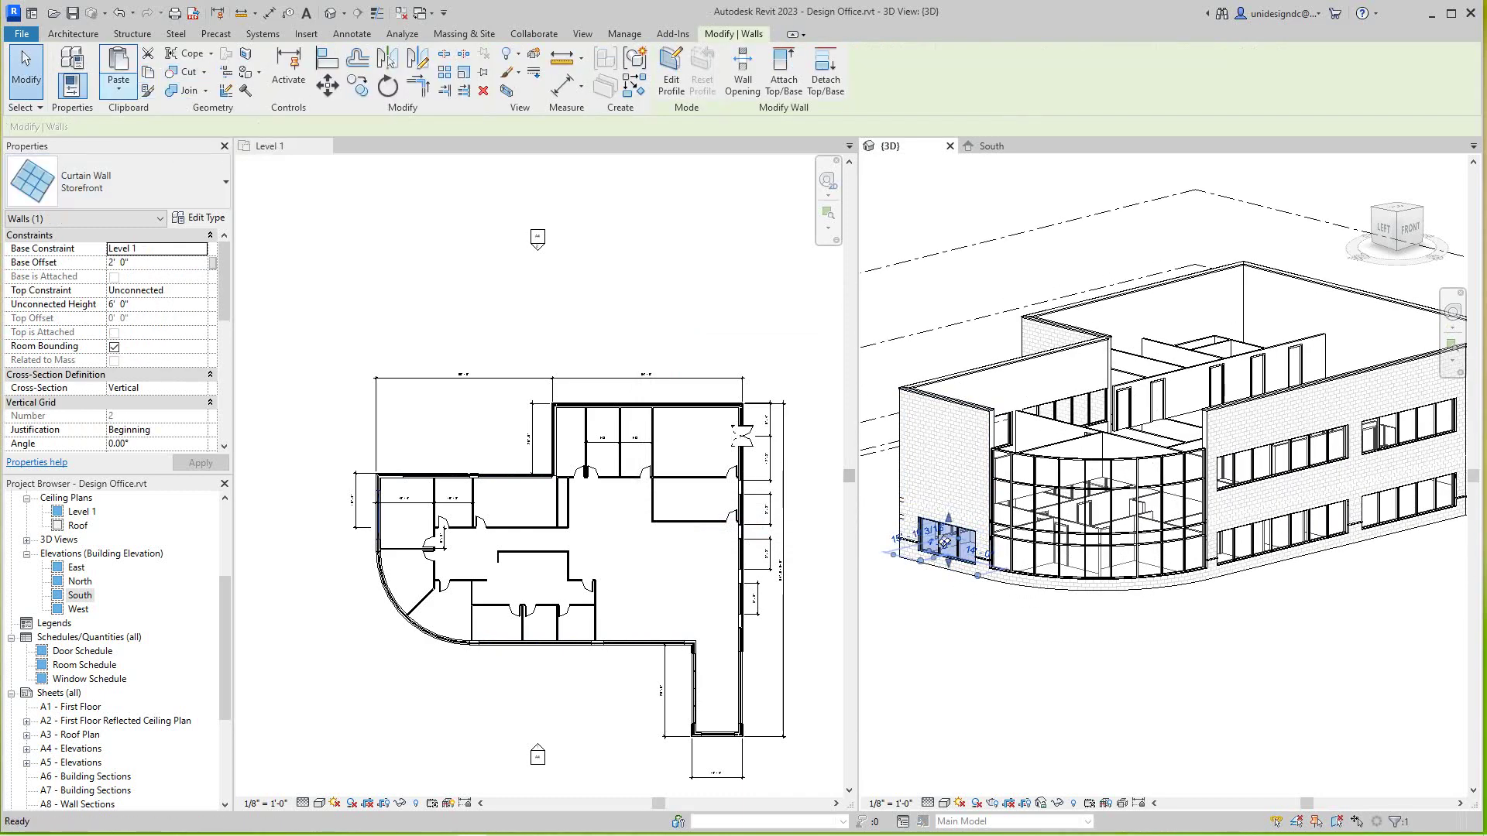
Paste the left-corner storefront wall onto Level 2 using Aligned to Selected Levels.
click(118, 91)
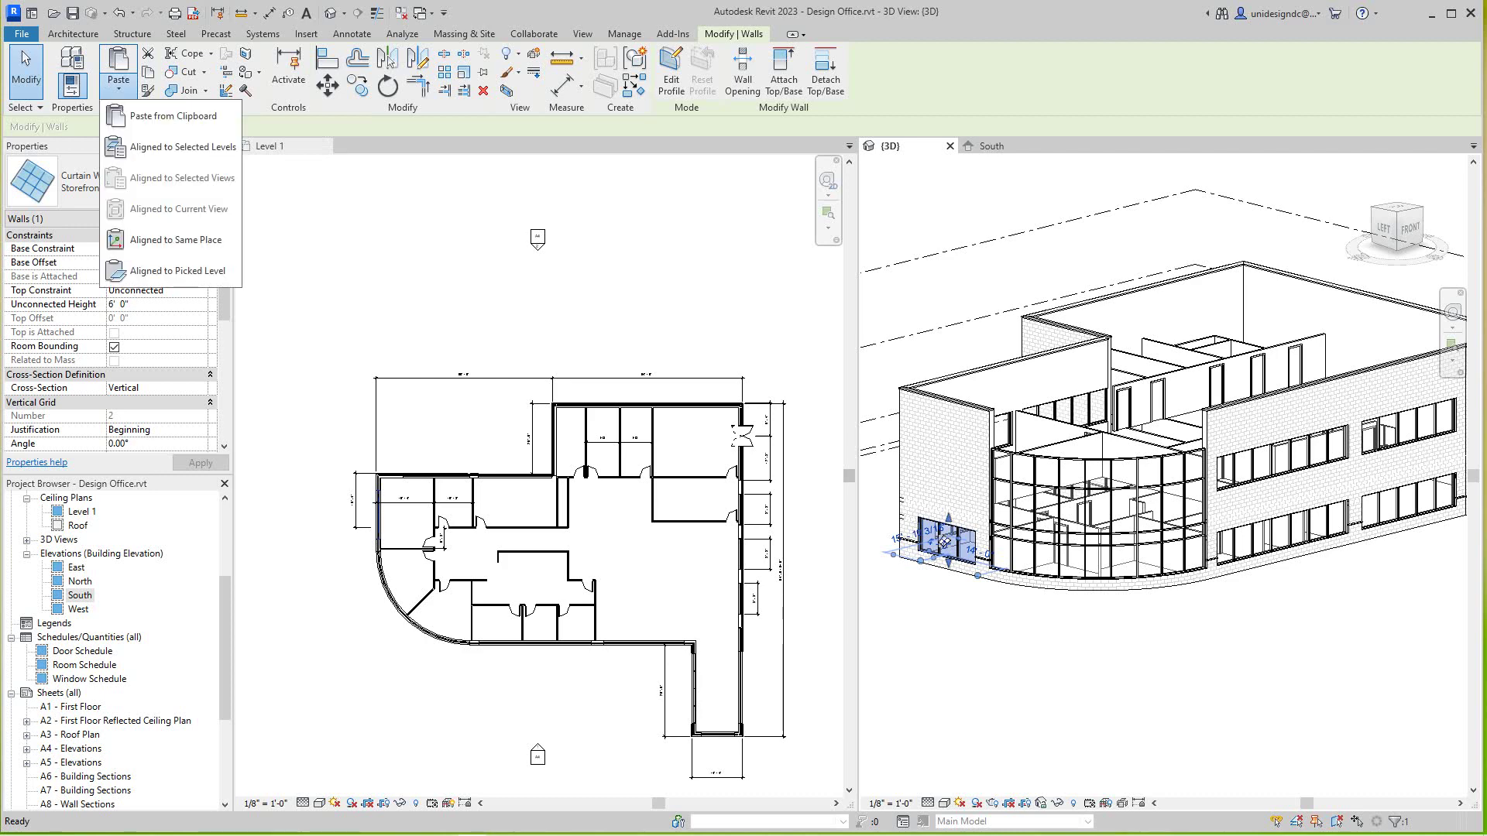
click(183, 146)
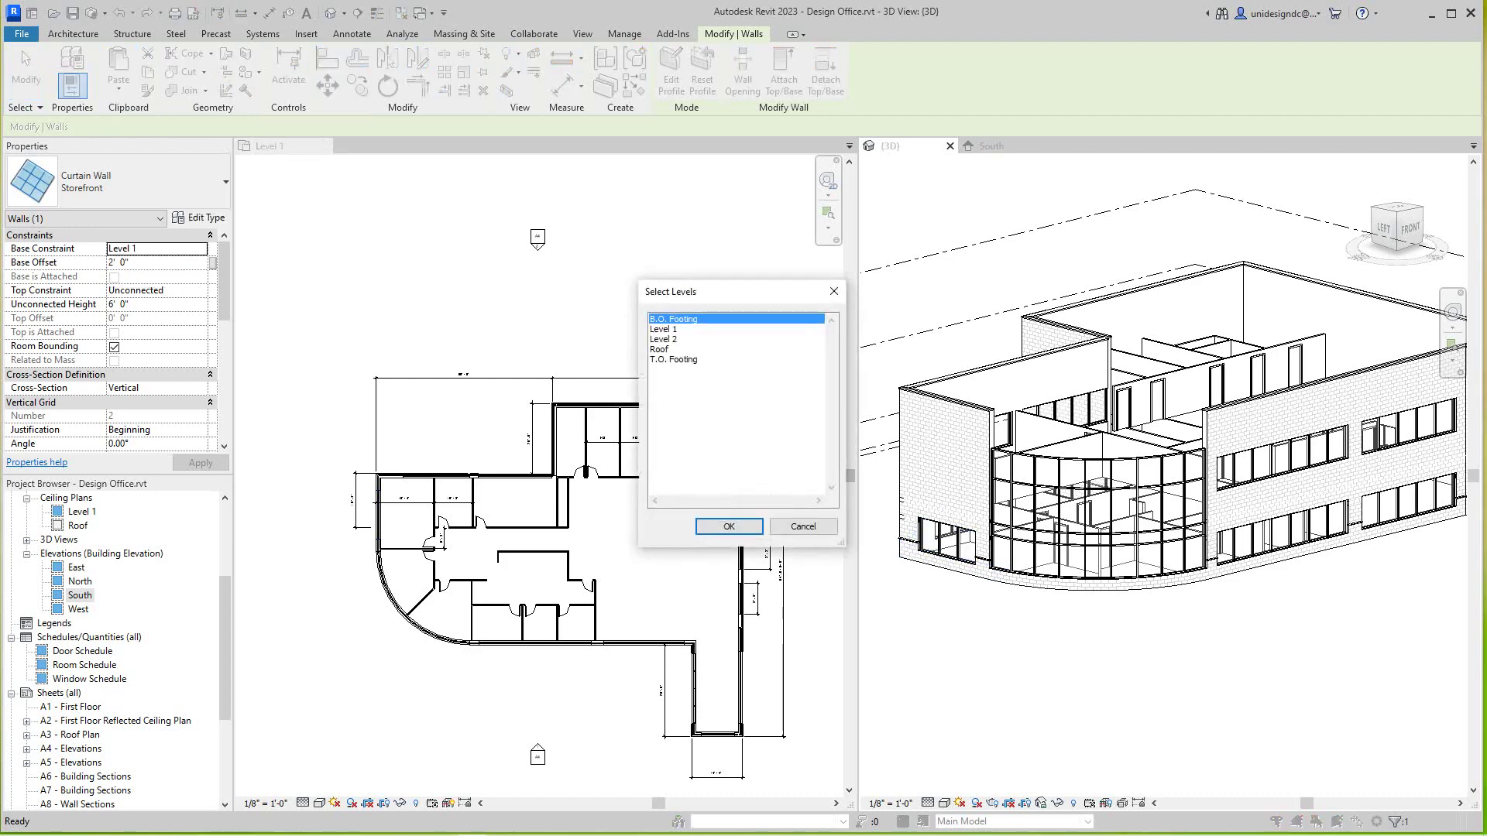
click(668, 339)
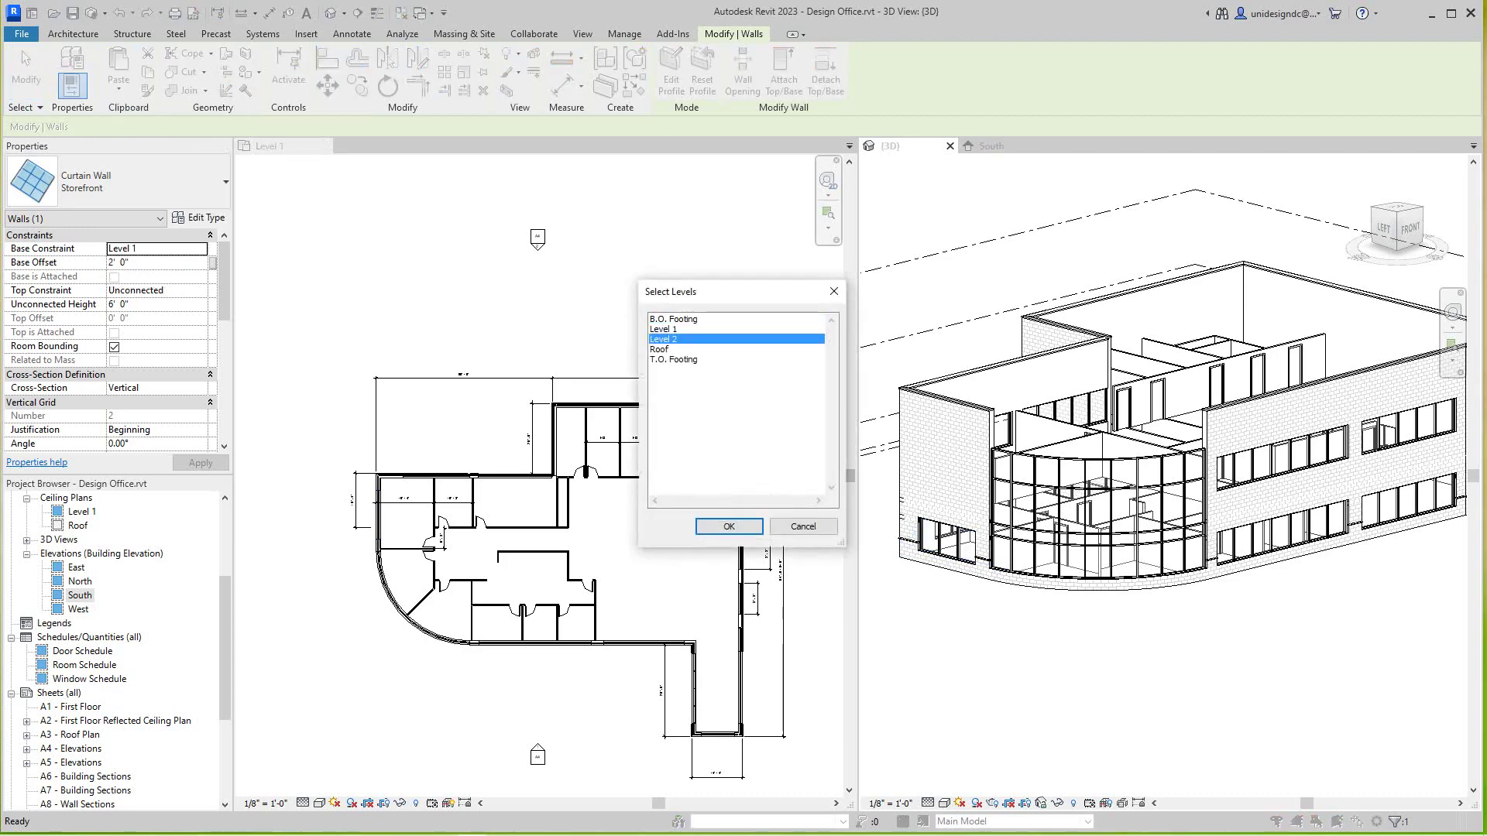
click(729, 527)
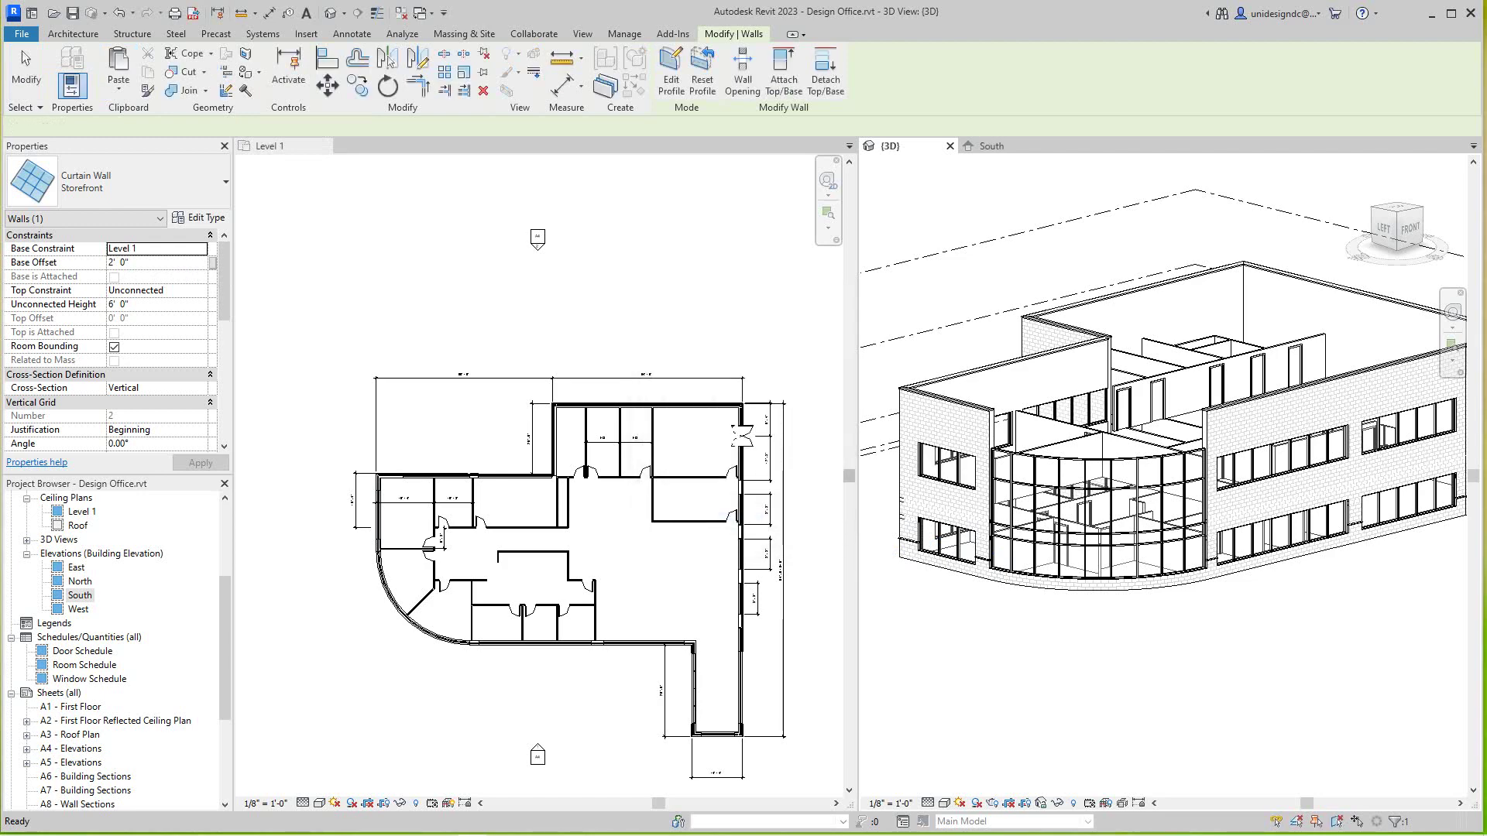
key(Escape)
scroll(1162, 465, down, 3)
middle_drag(1162, 441, 1162, 522)
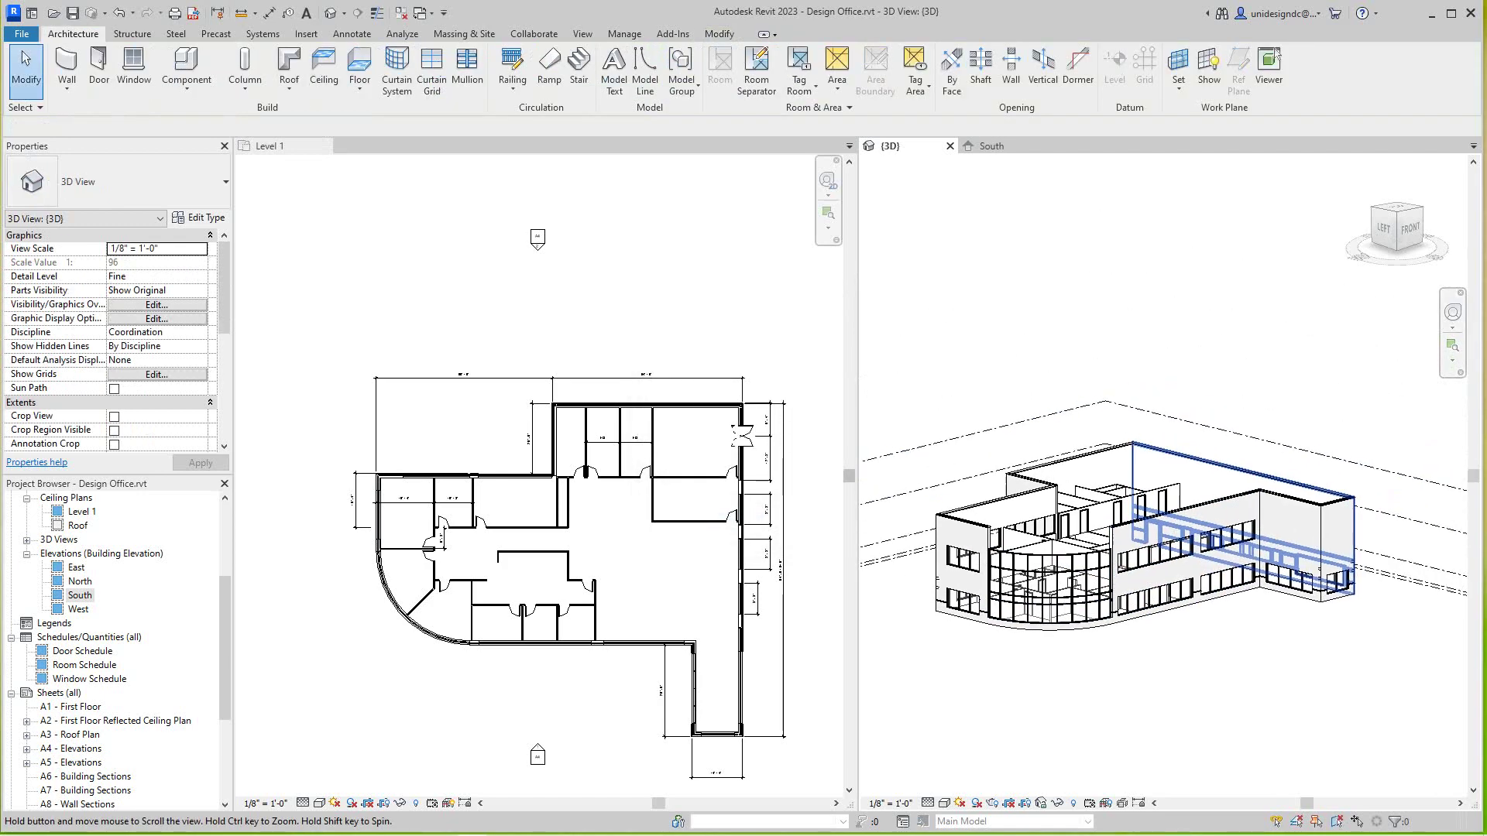
scroll(1093, 499, up, 3)
scroll(1092, 499, up, 3)
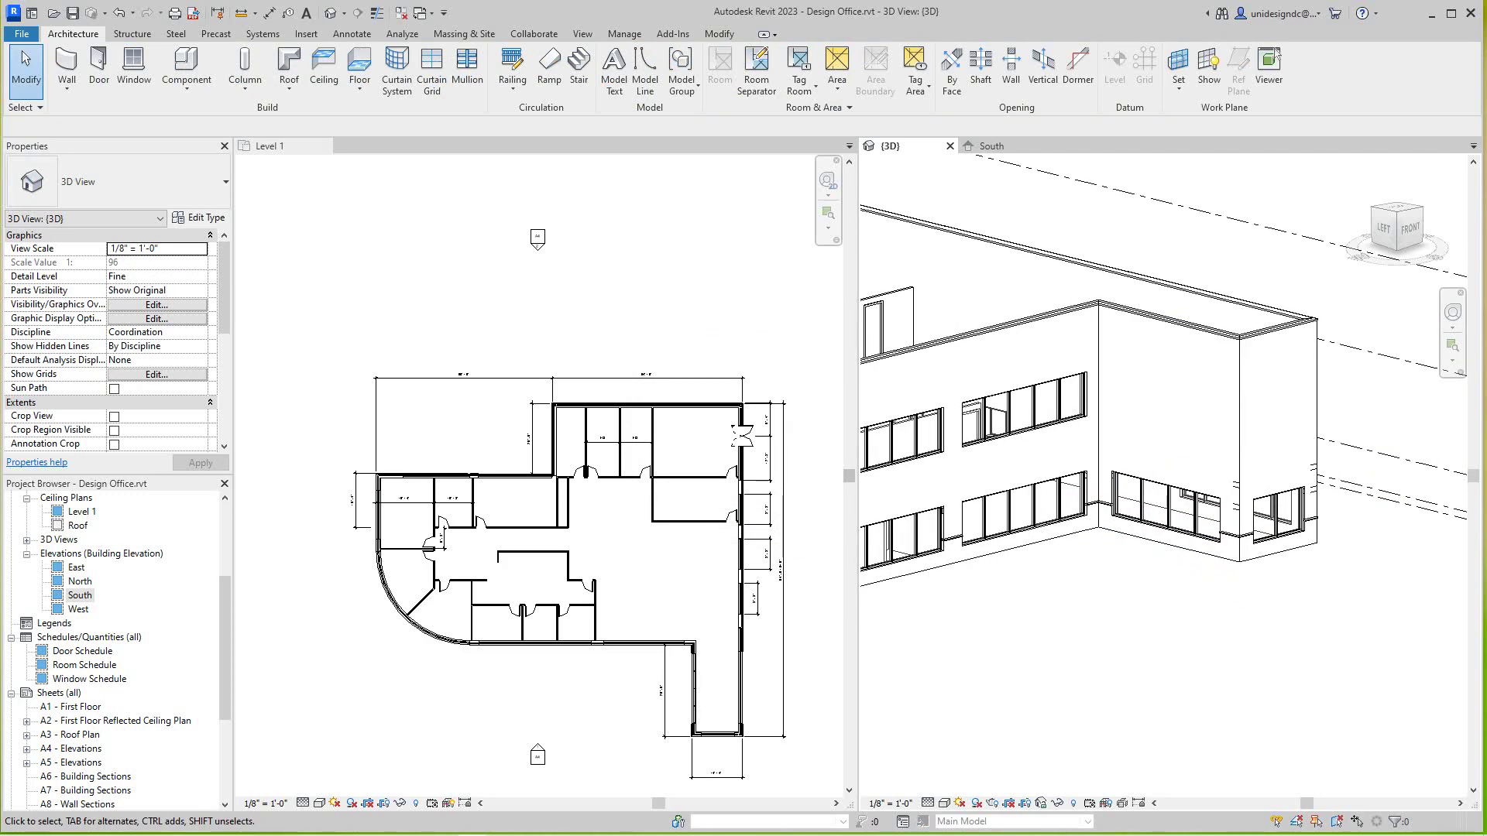
scroll(1161, 464, down, 4)
mouse_move(1163, 441)
middle_down()
mouse_move(1139, 465)
mouse_move(1208, 489)
mouse_move(1197, 477)
middle_up()
Activate Match Type Properties with the storefront curtain wall as the source type.
click(1301, 488)
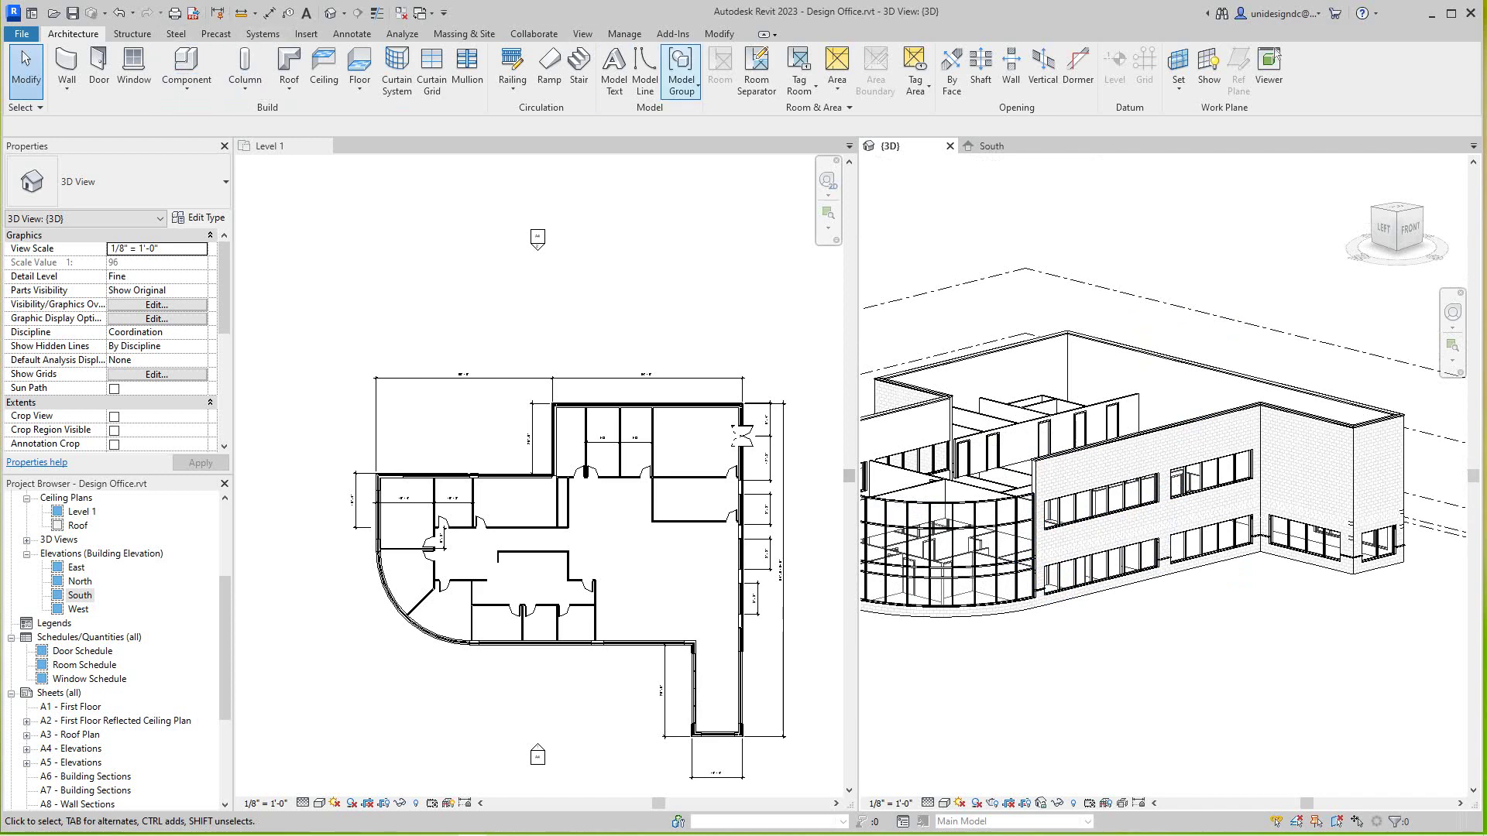
click(719, 34)
click(148, 89)
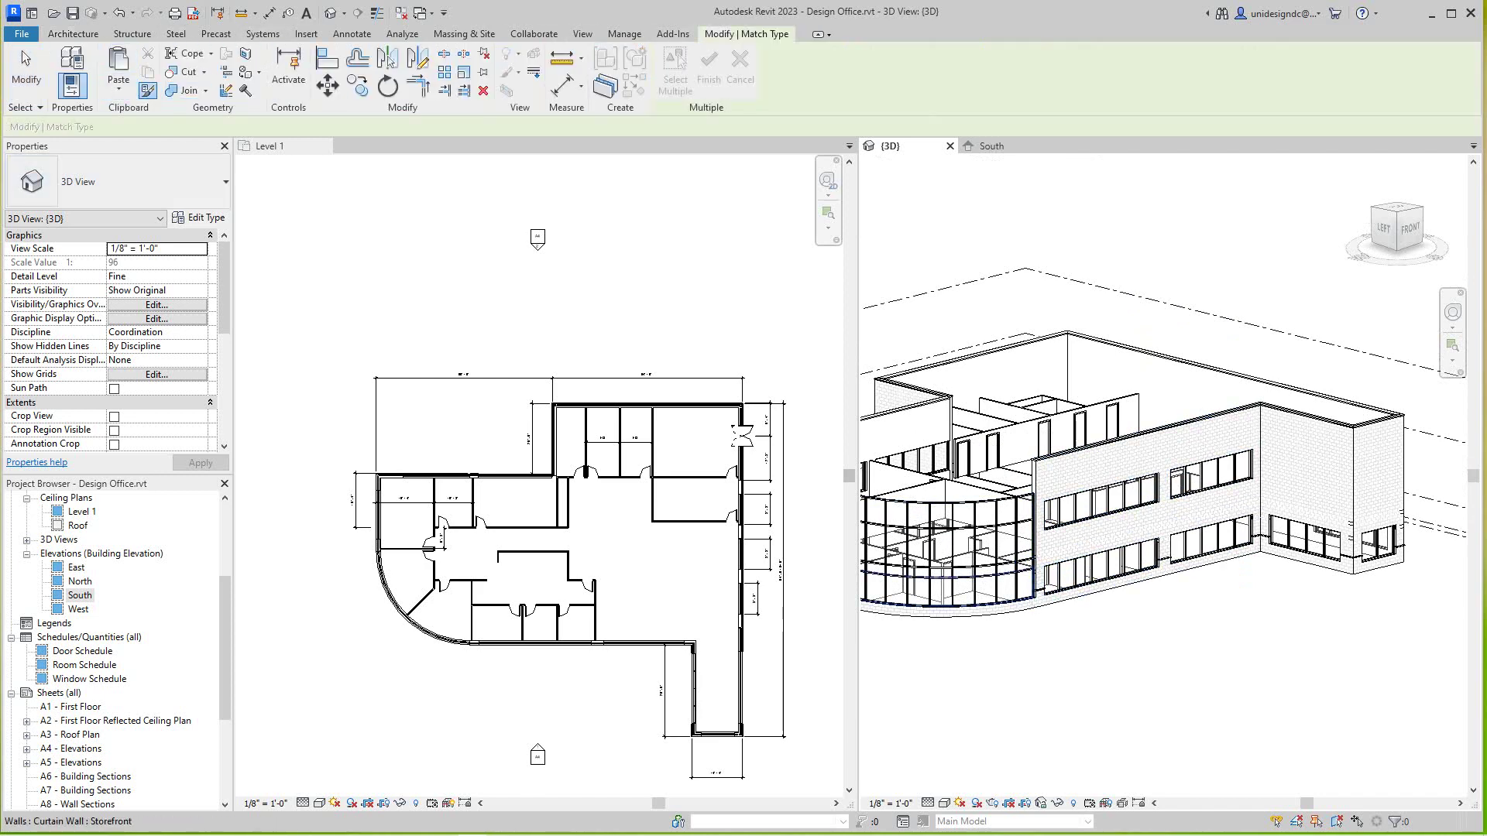
click(1022, 511)
click(1313, 675)
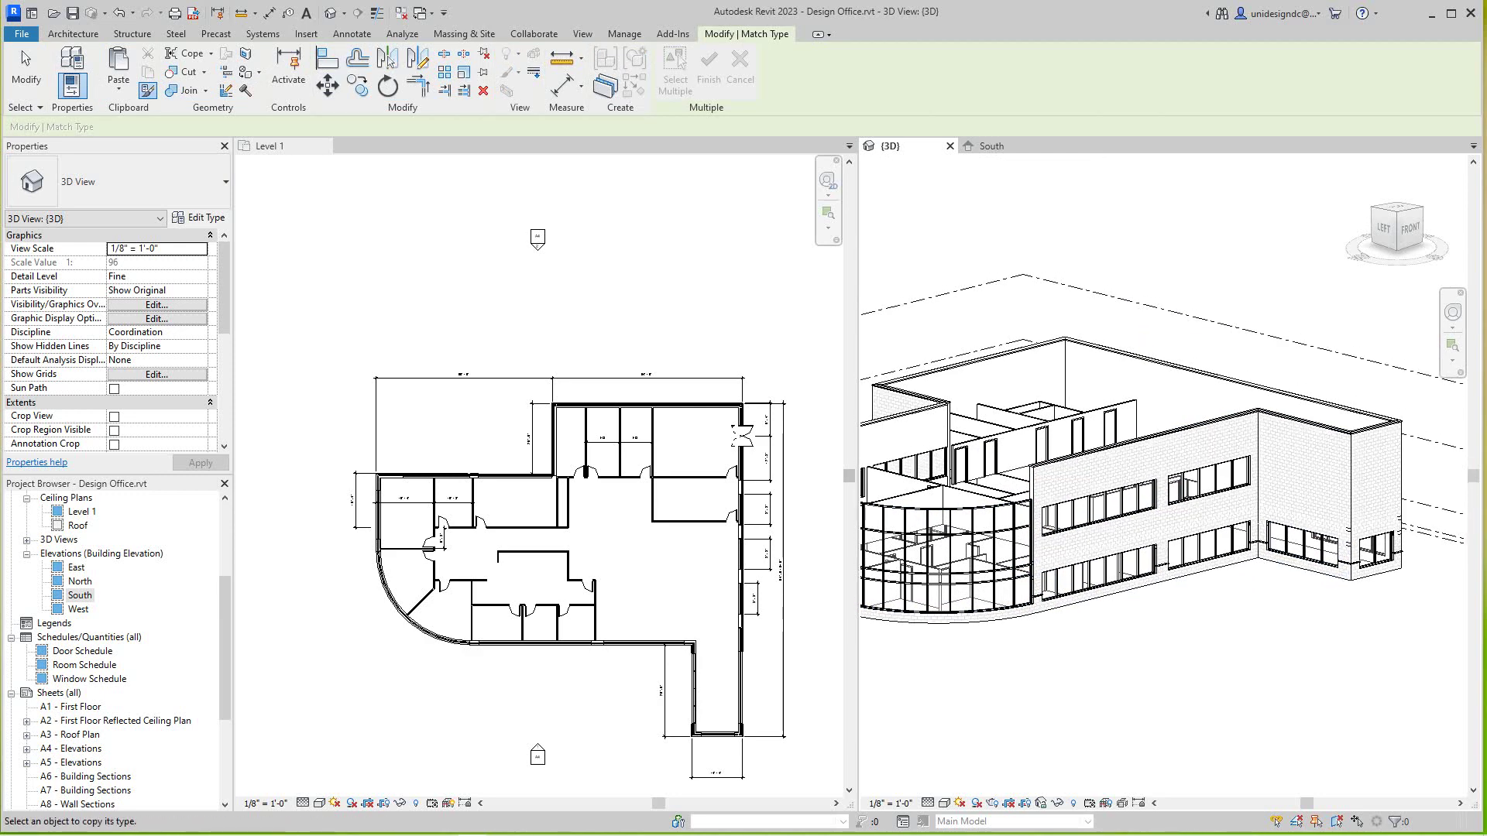
scroll(917, 592, down, 1)
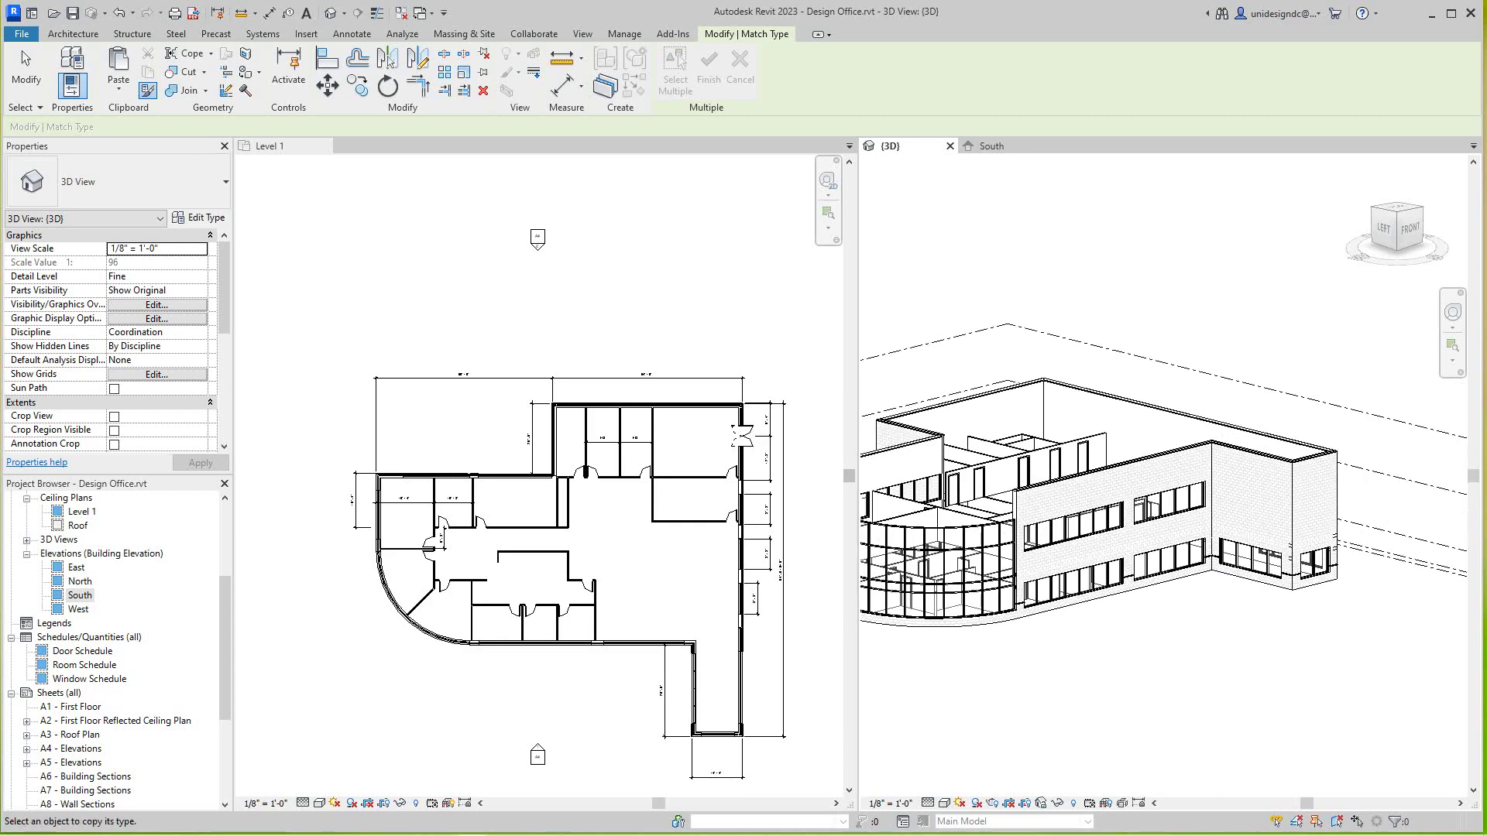
scroll(918, 593, down, 1)
scroll(919, 558, up, 1)
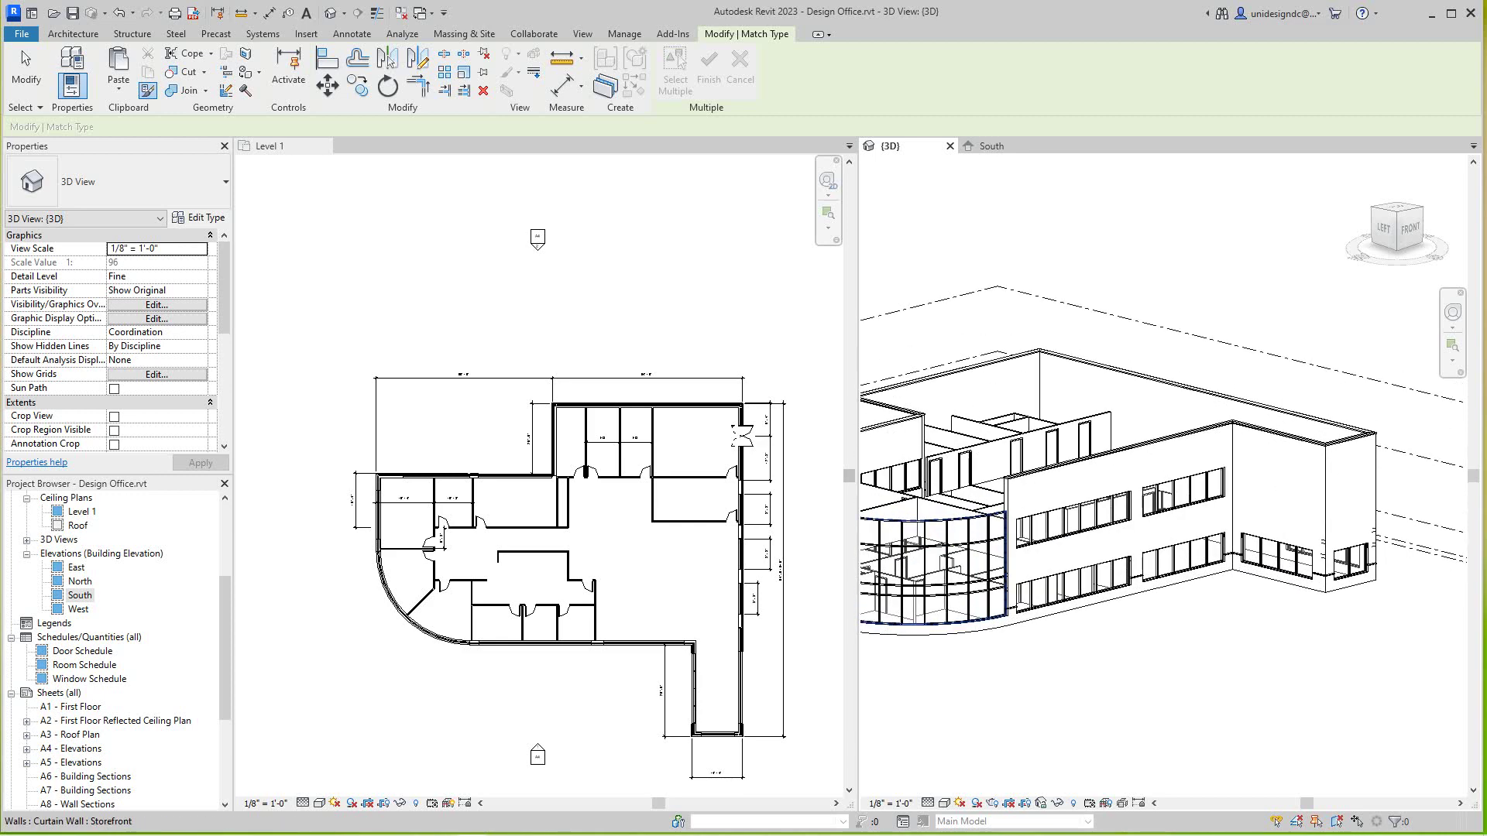
scroll(918, 558, up, 2)
scroll(1046, 349, up, 1)
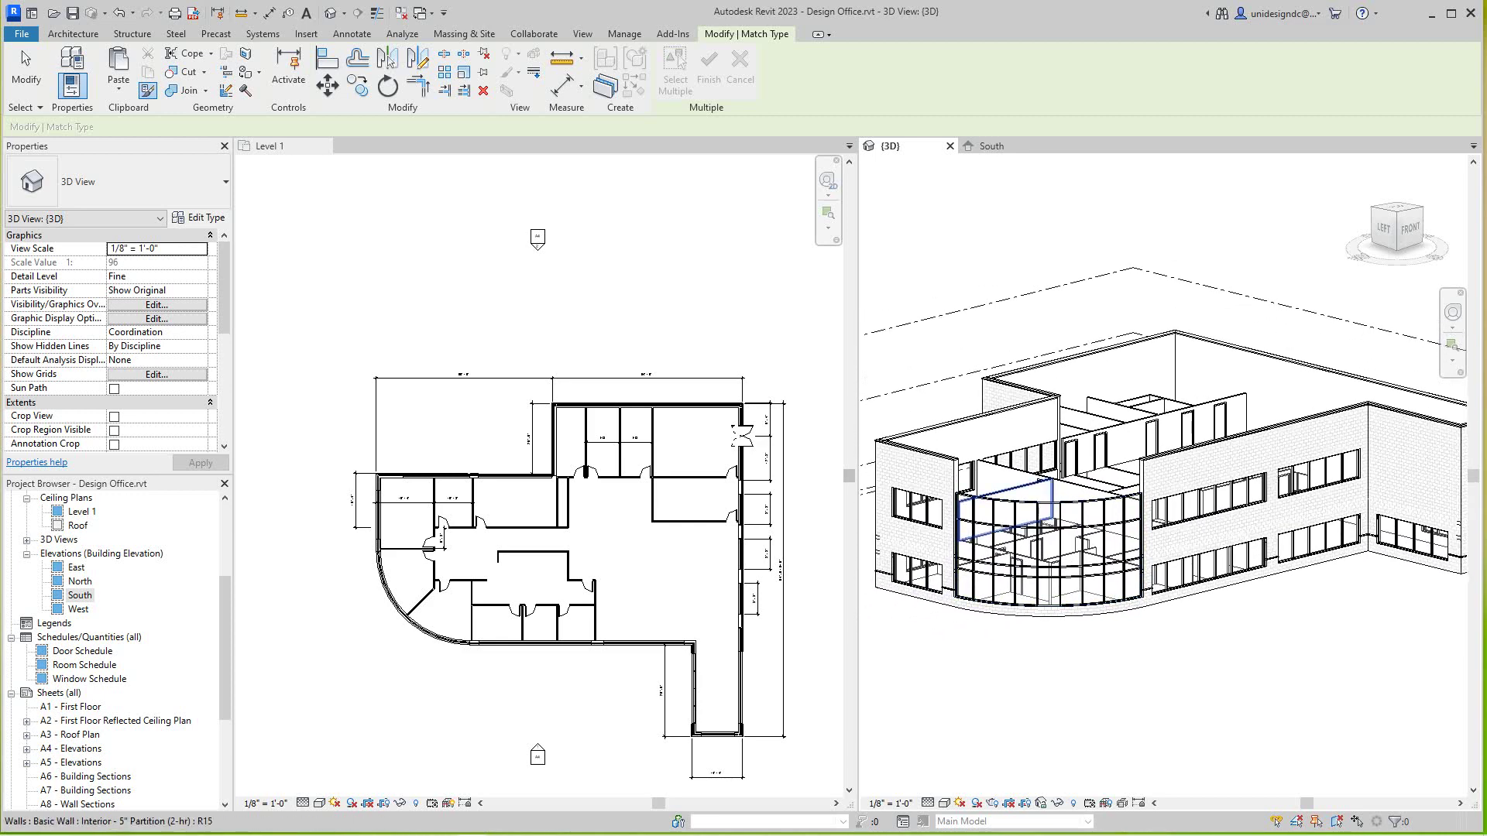